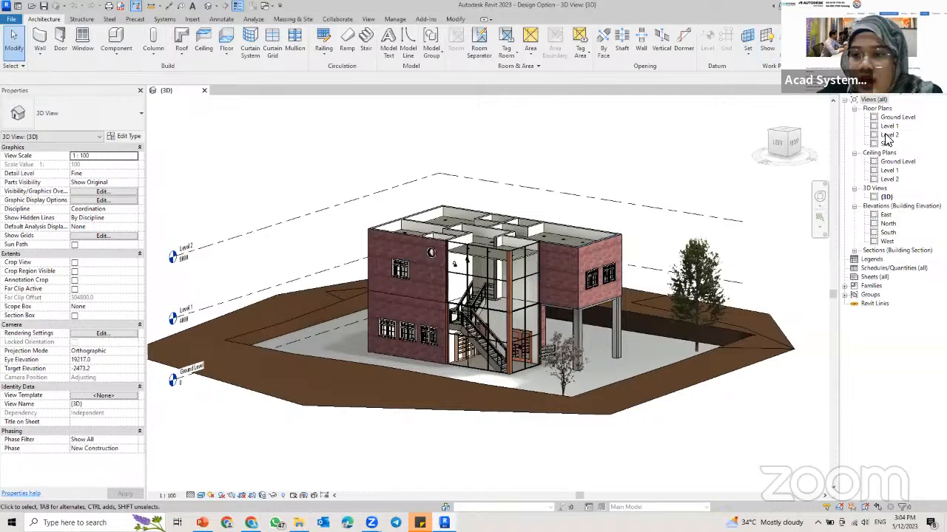
Step: Open the Level 2 floor plan and bring up the project's Design Options settings
double_click(888, 136)
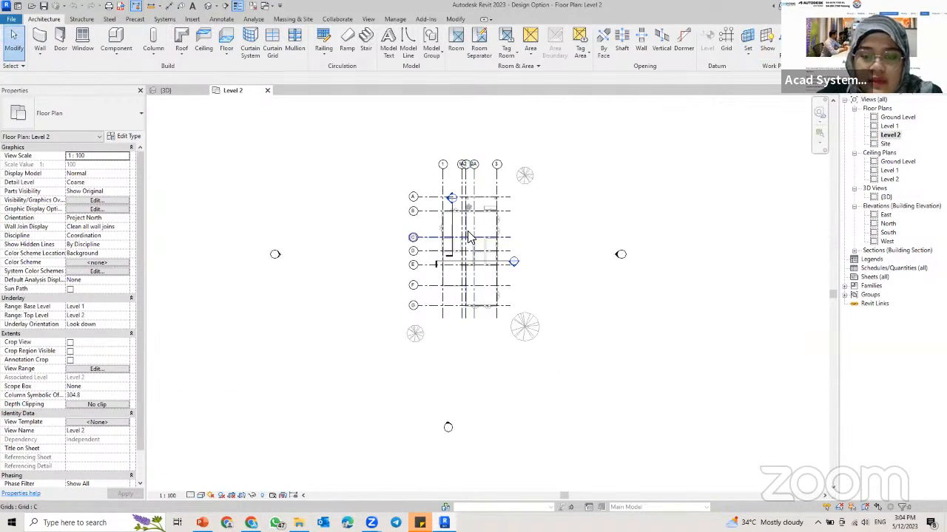
scroll(468, 236, "up", 4)
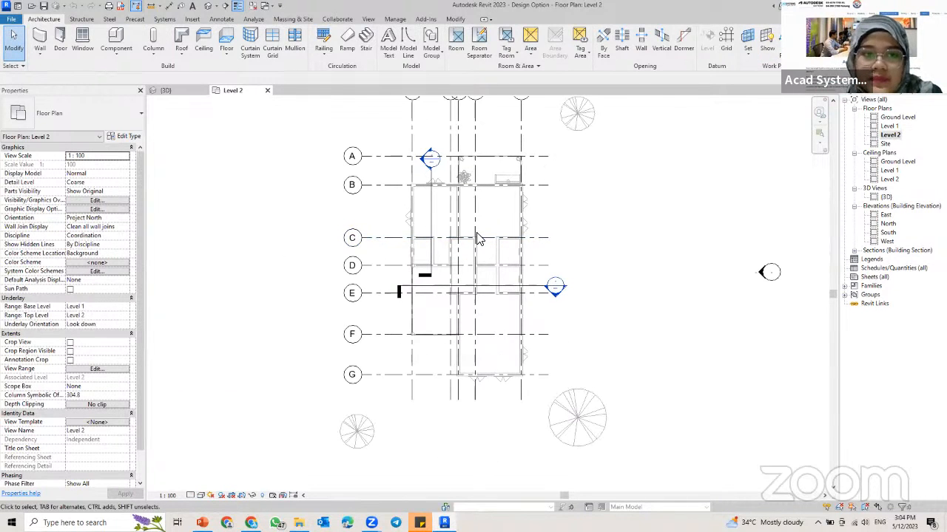
left_click(400, 21)
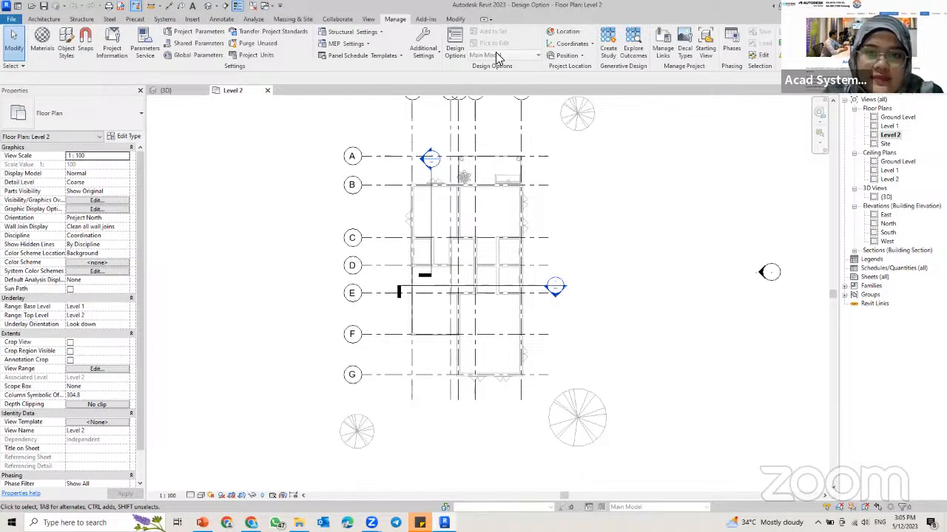
left_click(454, 52)
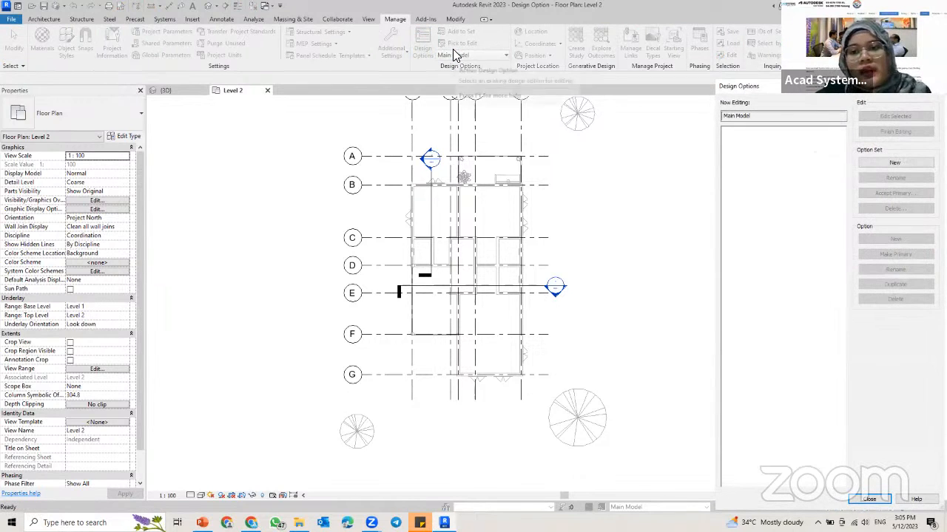
left_click_drag(825, 88, 482, 25)
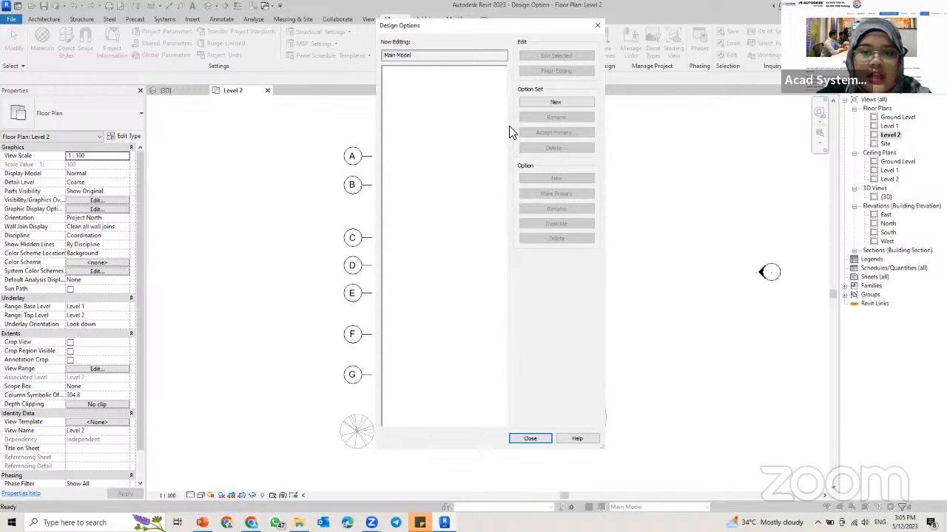
Step: Create a new design option set and rename it Roof Option
left_click(553, 102)
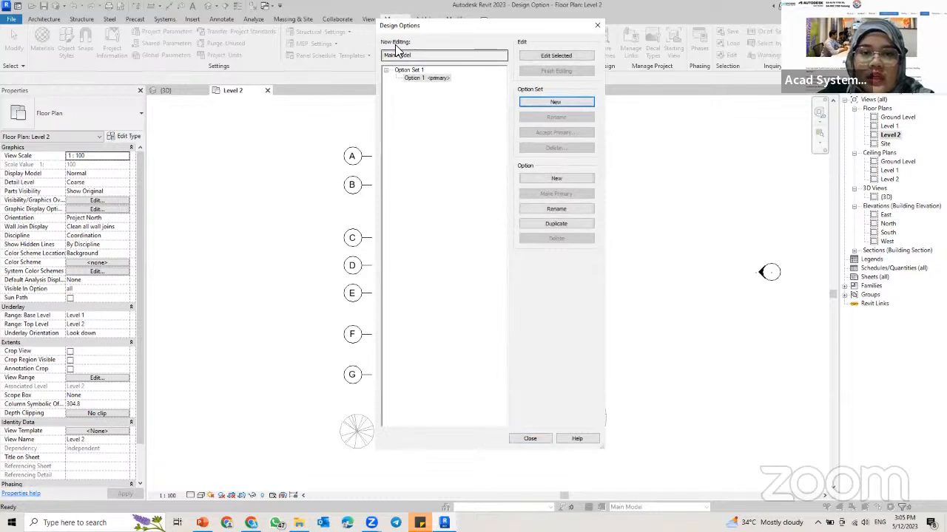
left_click(419, 79)
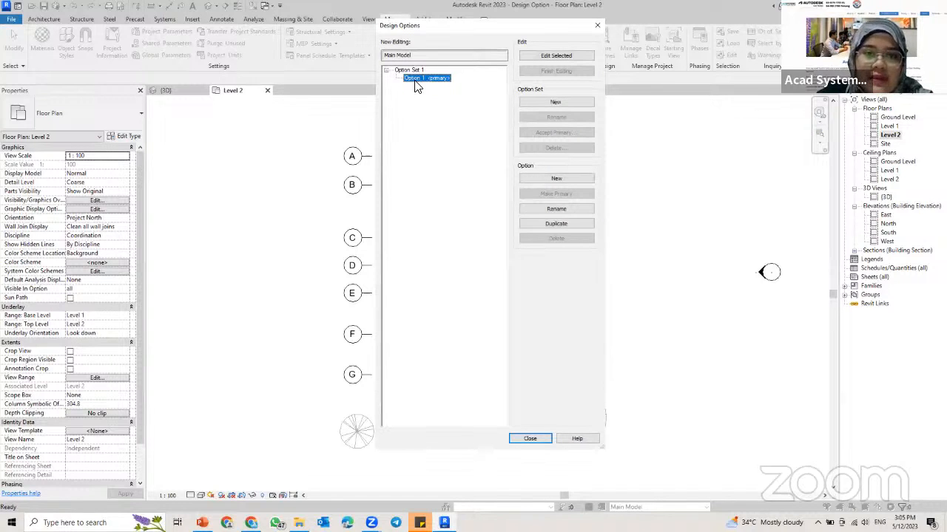
left_click(410, 70)
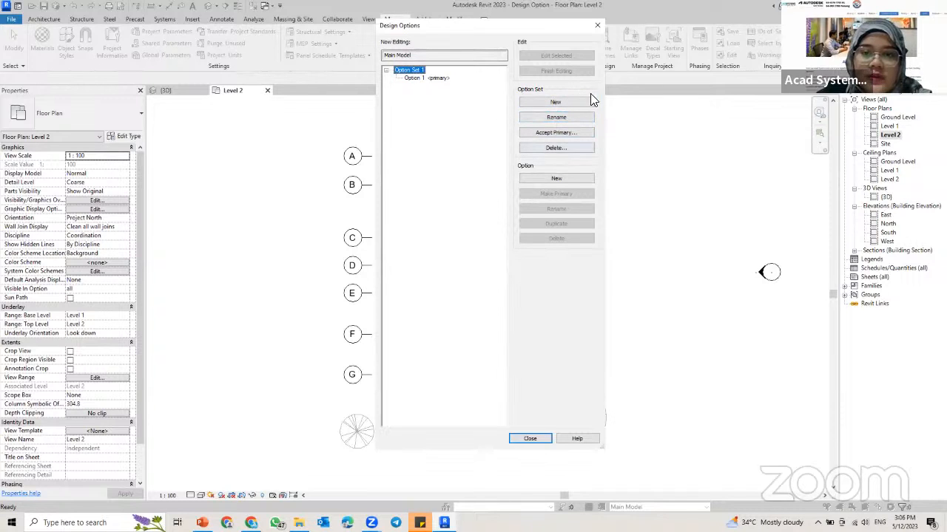
left_click(549, 120)
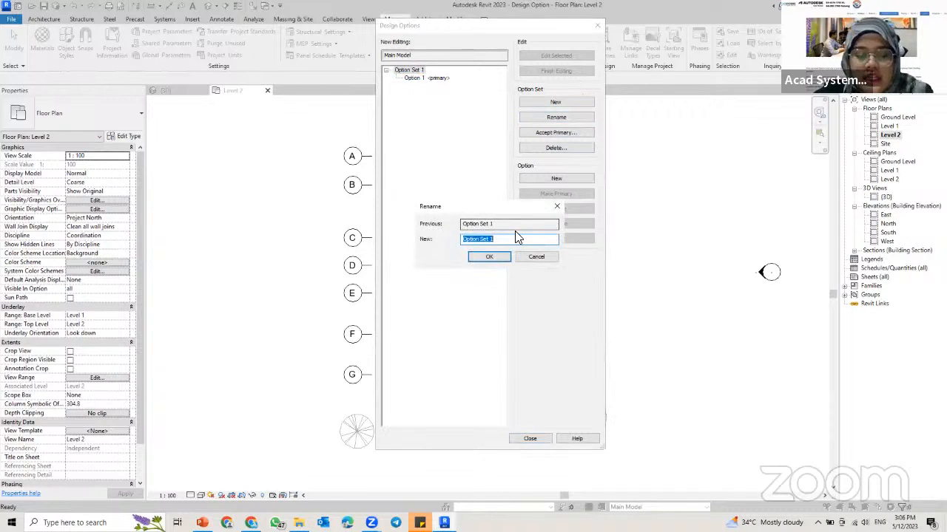
type("R")
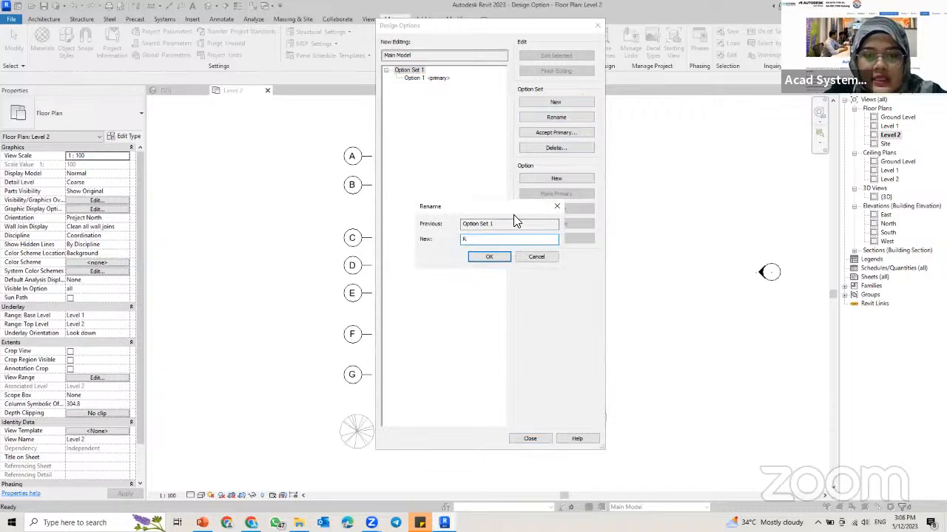
type("ood")
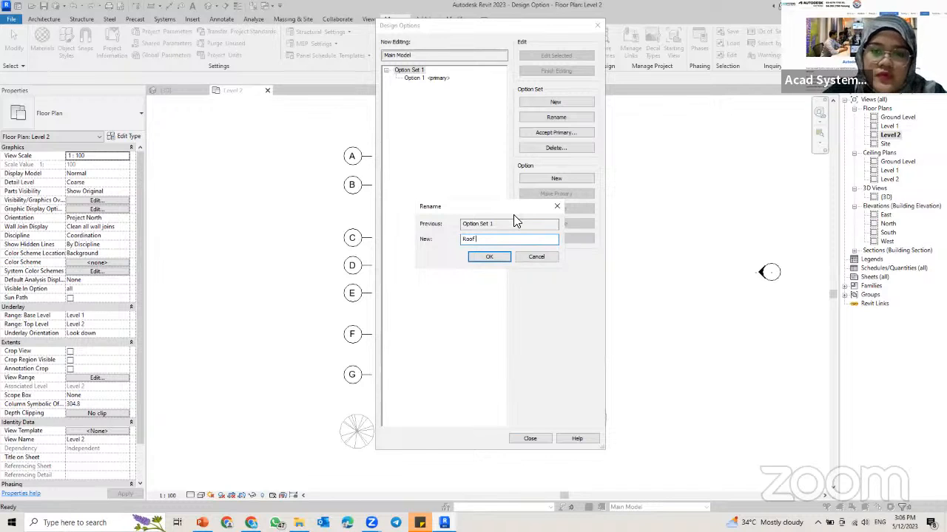
type("Option")
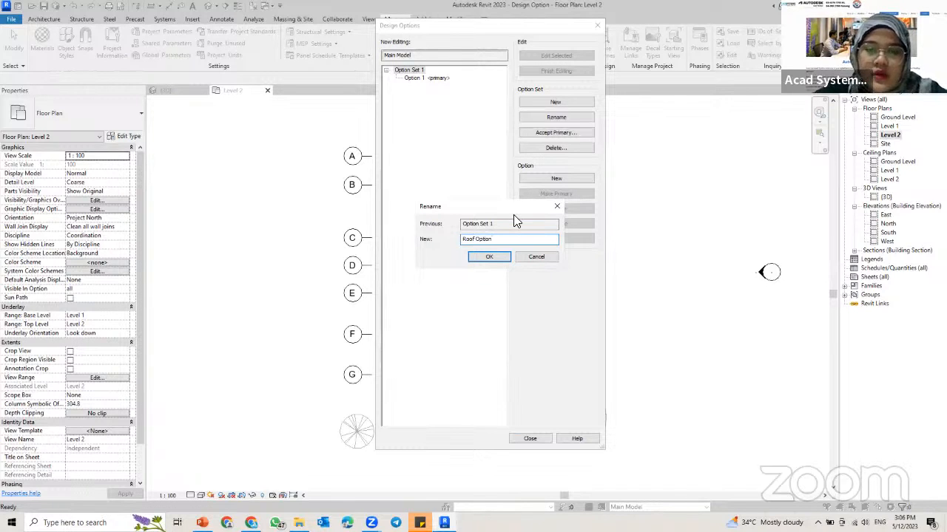
left_click(489, 256)
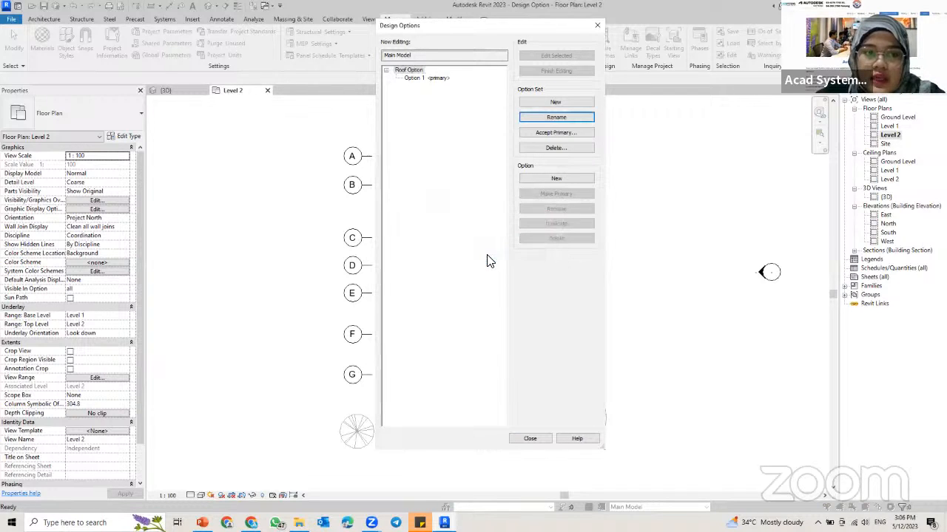
Step: Add two more options to the Roof Option set alongside the primary option
left_click(424, 79)
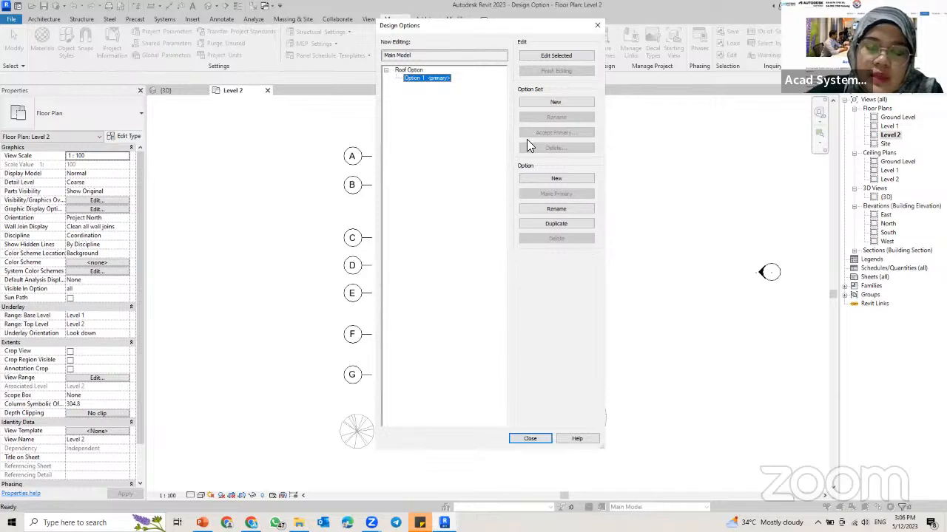
left_click(543, 179)
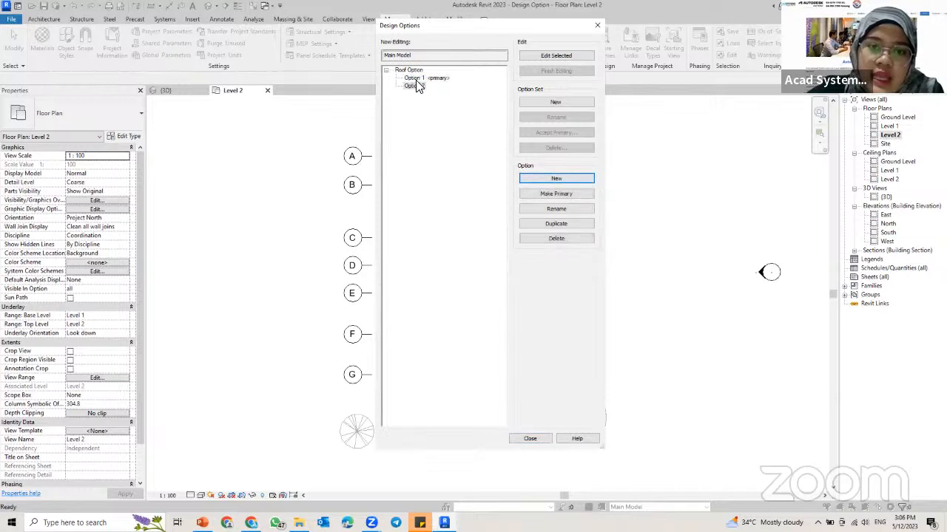
left_click(526, 179)
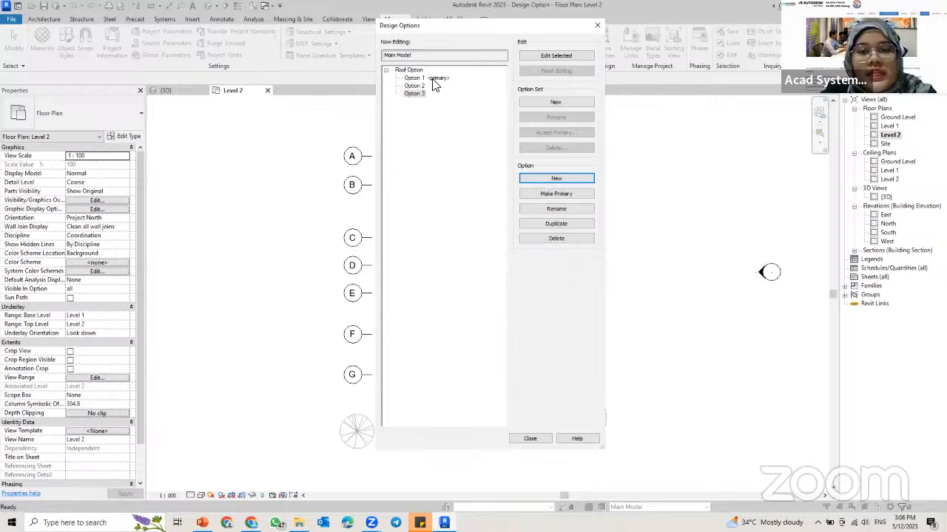
left_click(415, 87)
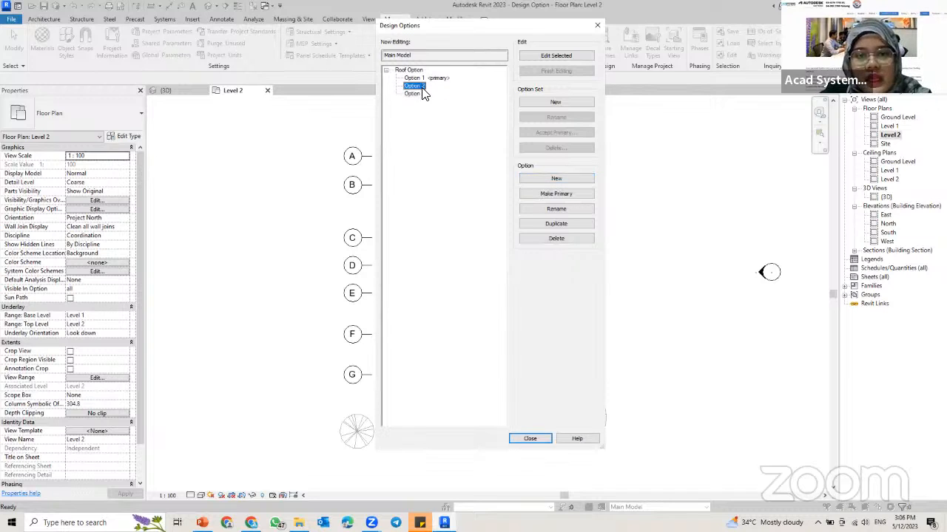
left_click(415, 94)
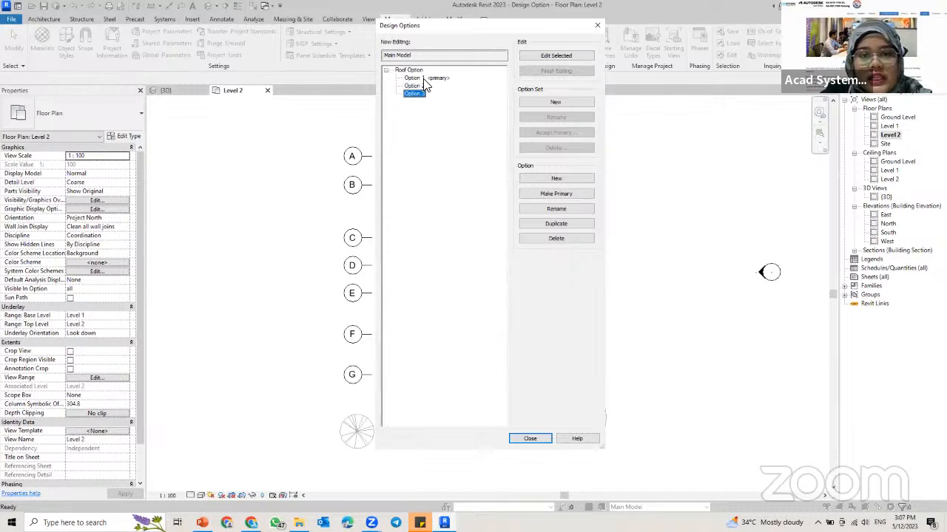
Step: Rename the primary option, Option 1, as Hip Roof
left_click(423, 78)
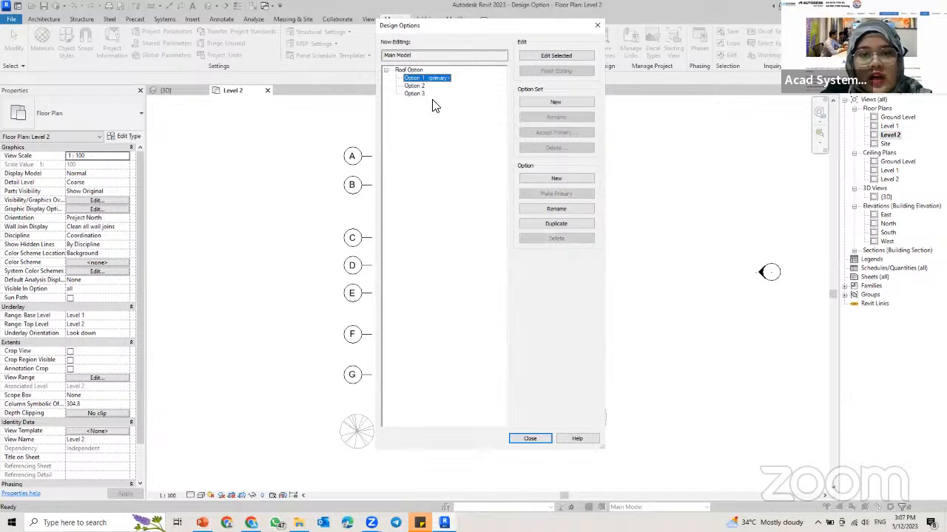
left_click(556, 210)
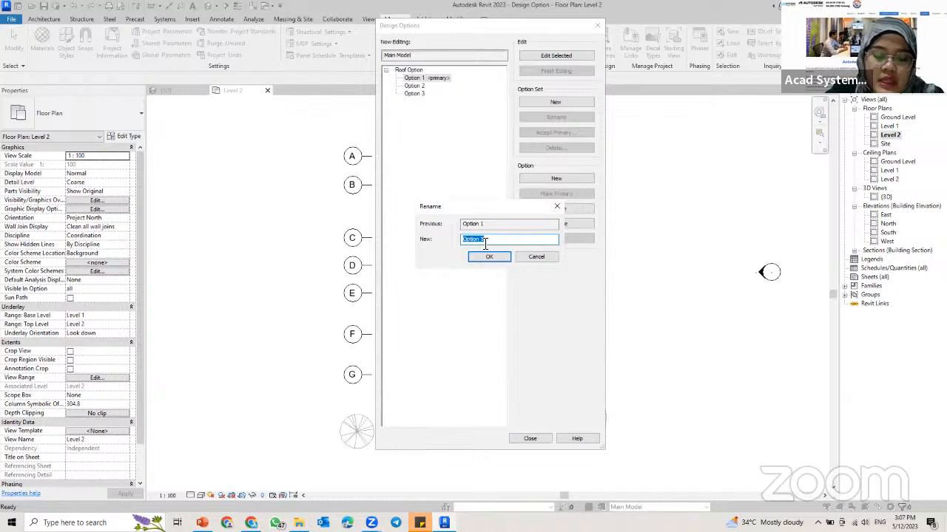
type("Hip ")
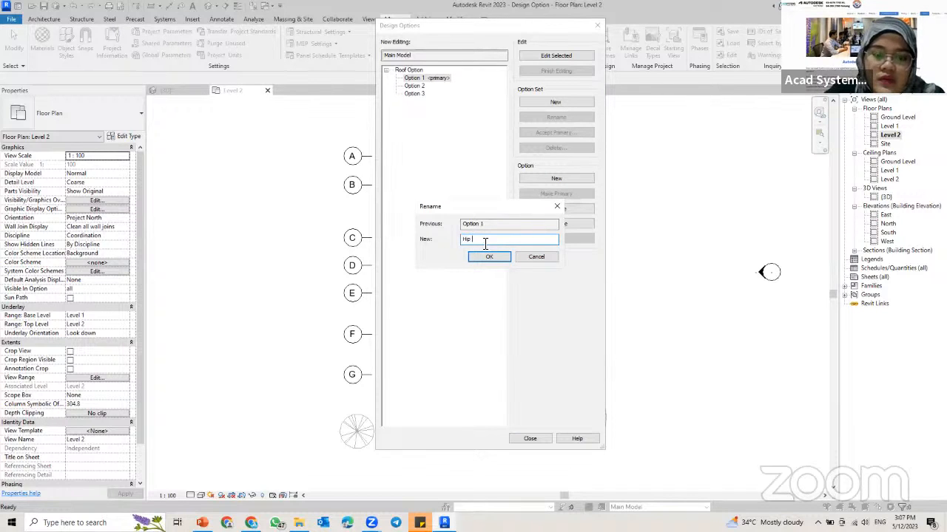
type("R")
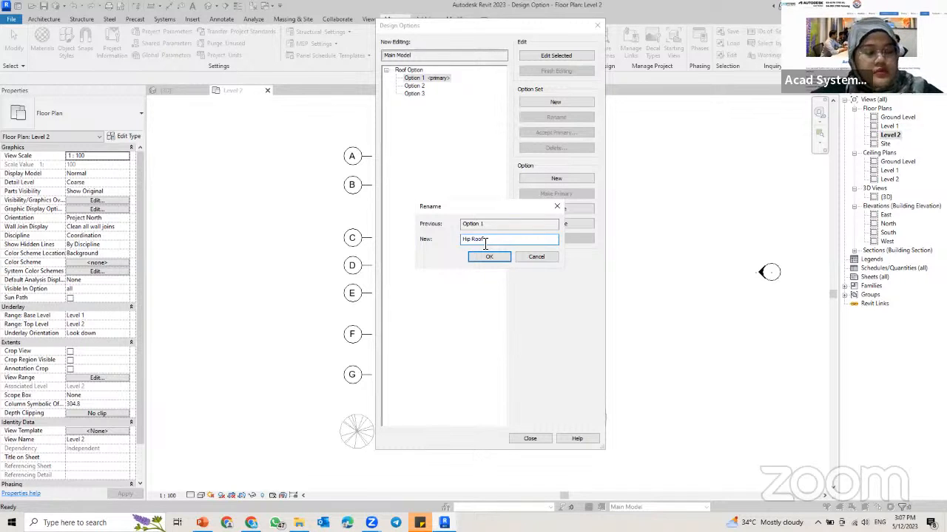
type("oof")
key("Return")
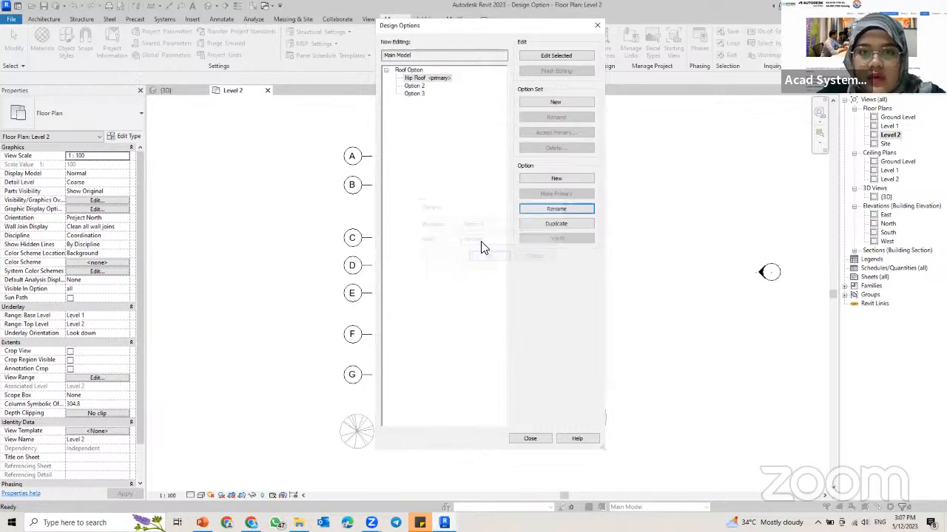
Step: Rename Option 2 in the Roof Option set as Shed Roof
left_click(415, 86)
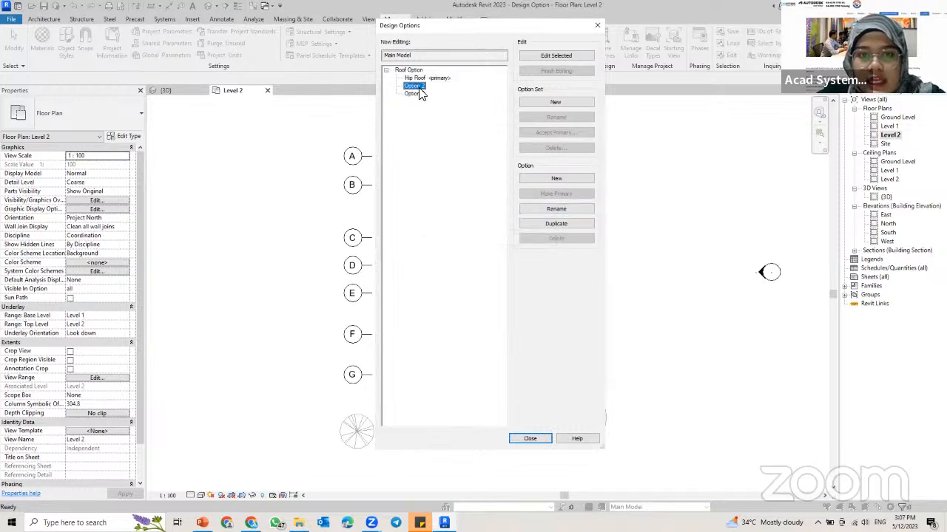
left_click(541, 209)
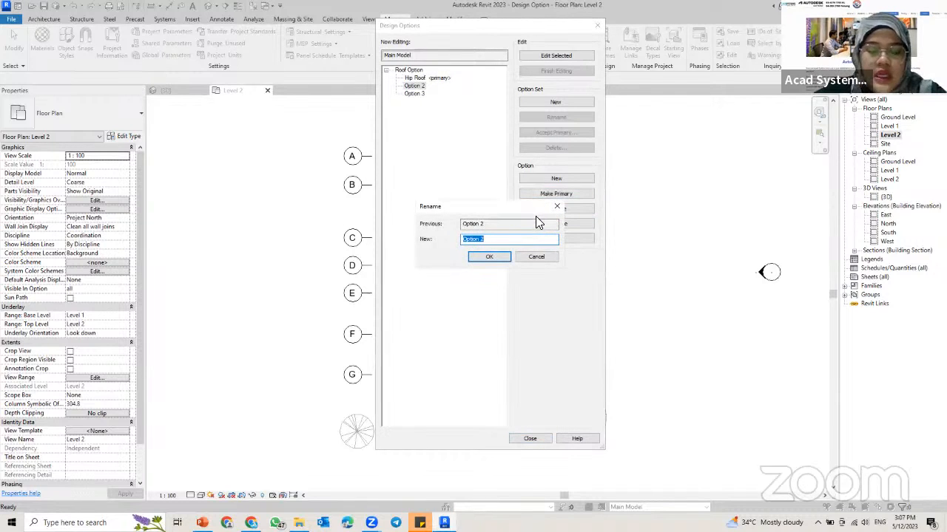
type("S")
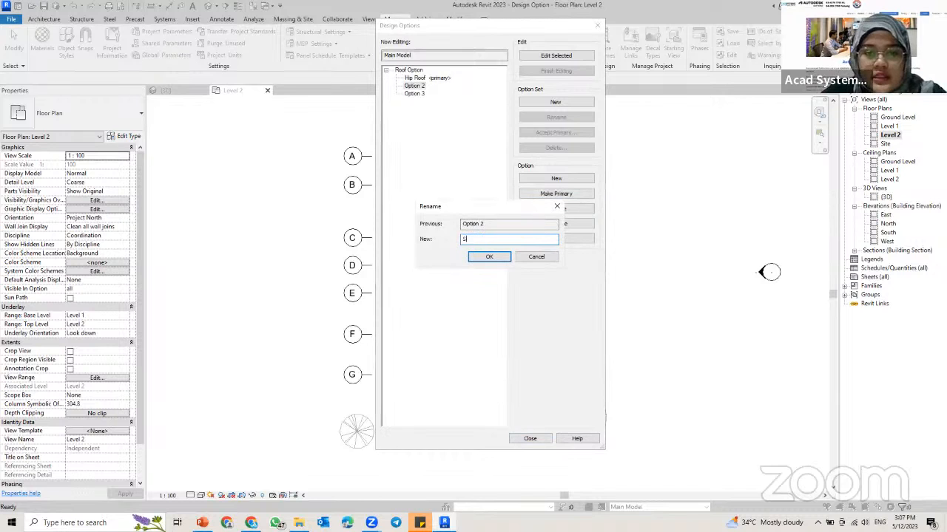
type("hed R")
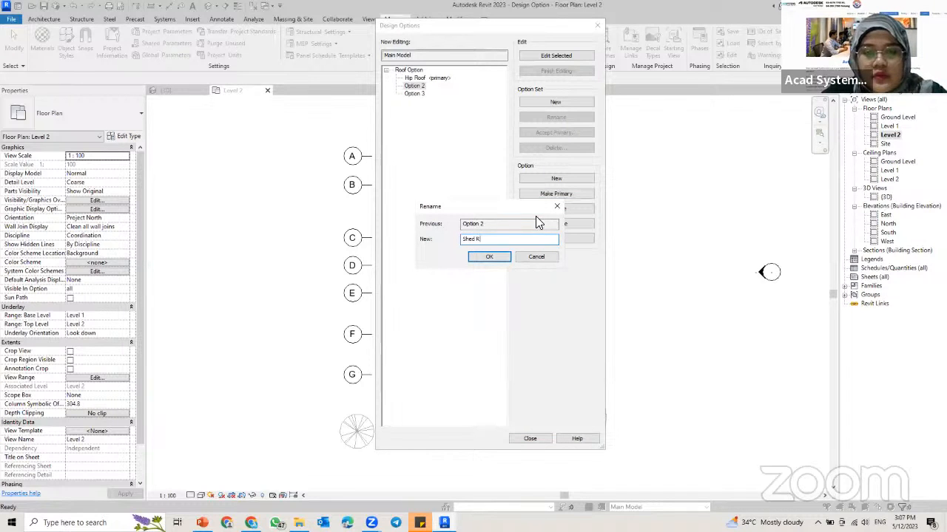
type("oof")
key("Return")
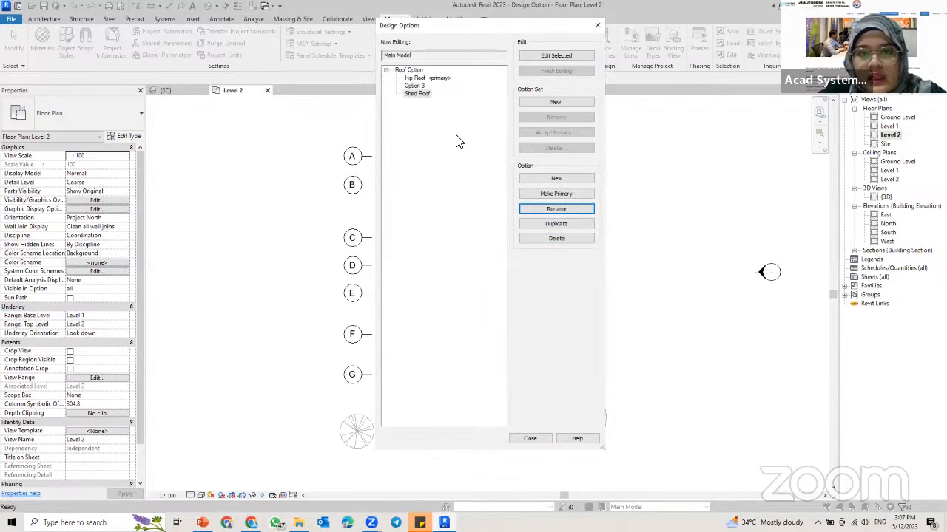
Step: Rename Option 3 in the Roof Option set as Gable Roof
left_click(416, 86)
left_click(556, 209)
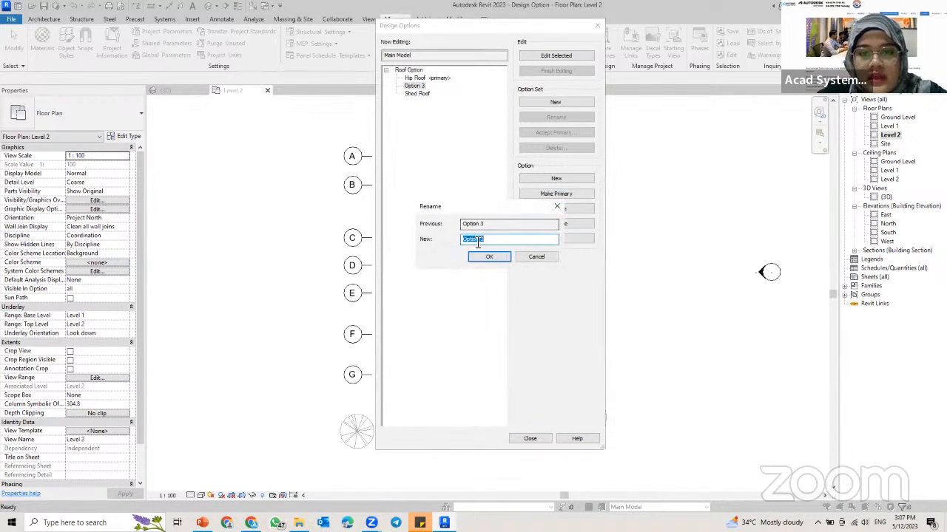
type("Ga")
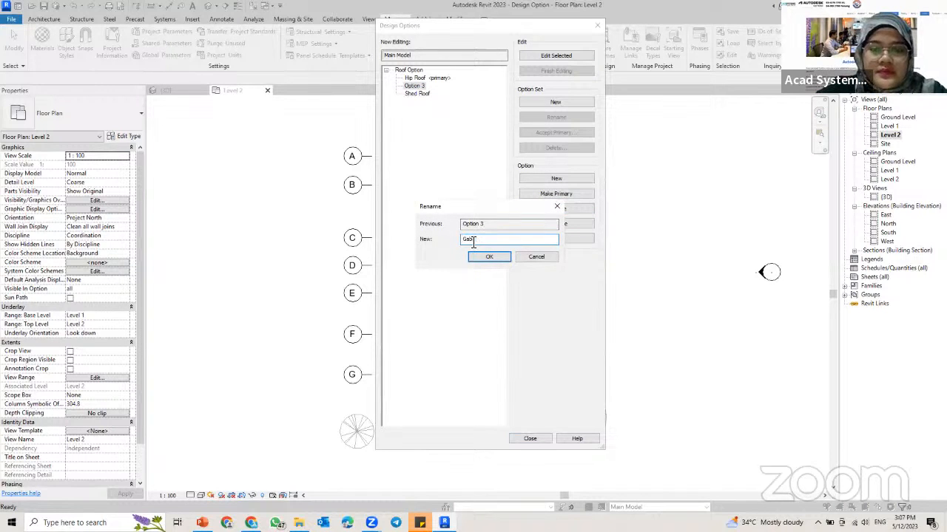
type("ble Roof")
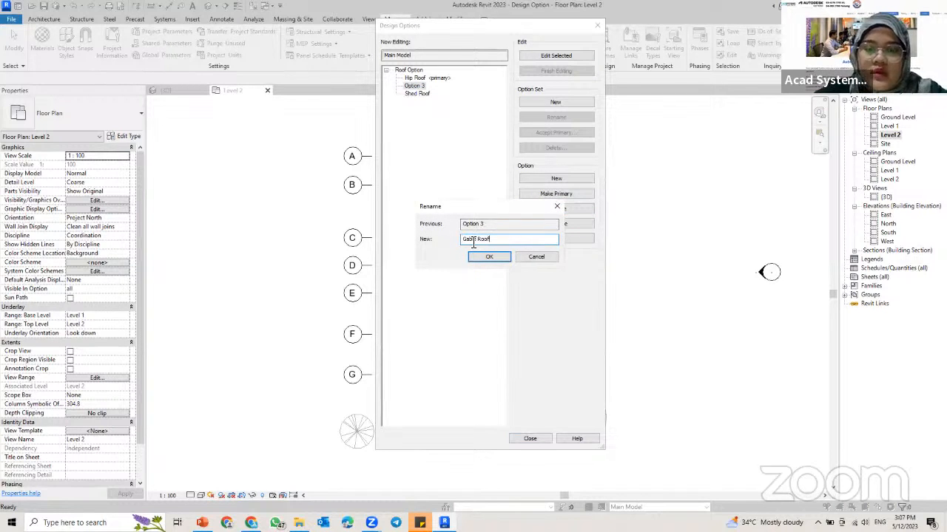
left_click(488, 256)
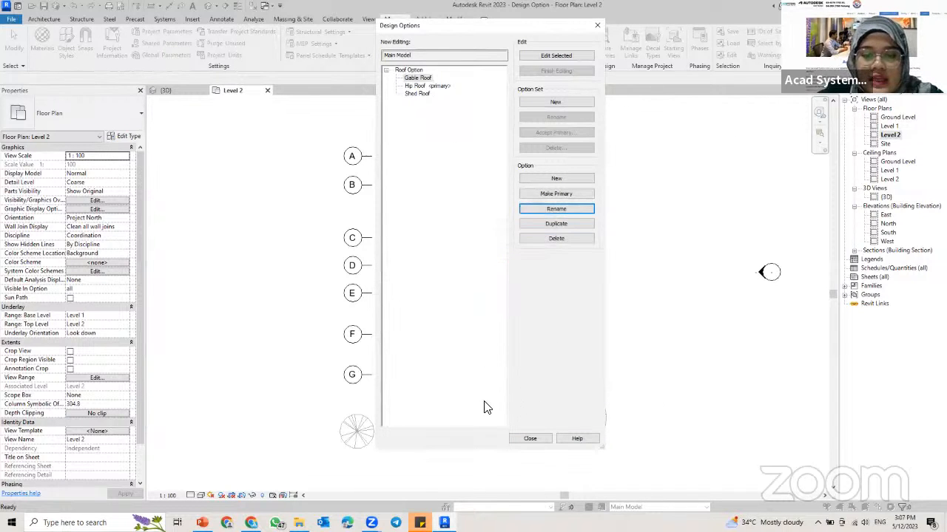
Step: Close the Design Options settings and make Hip Roof the active option for editing
key("Escape")
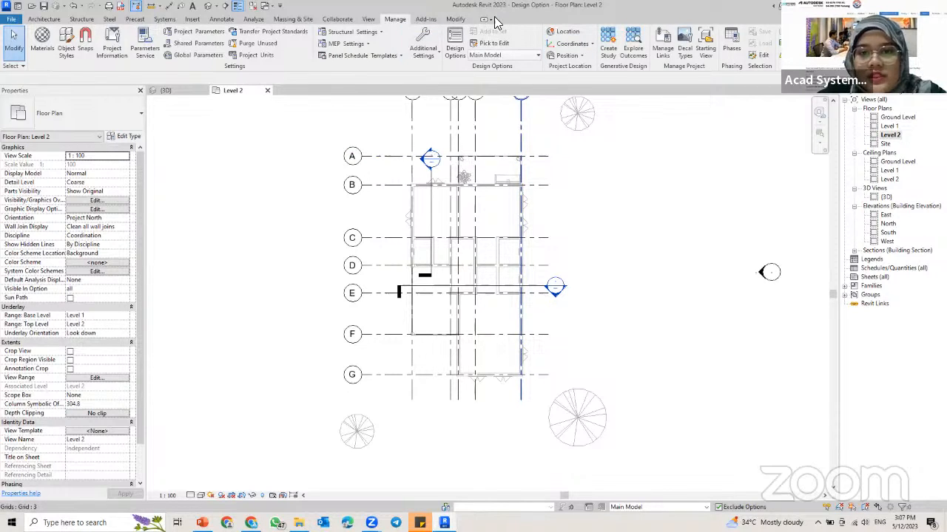
left_click(532, 56)
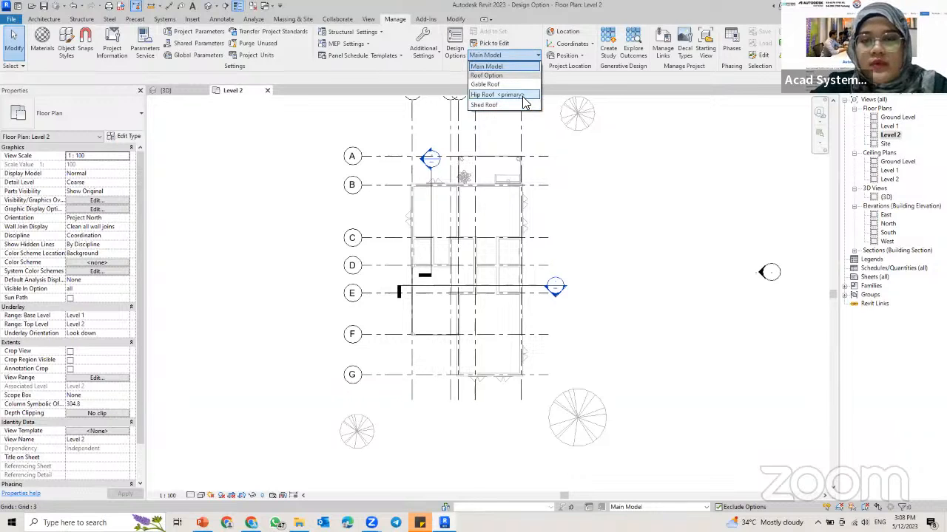
left_click(503, 95)
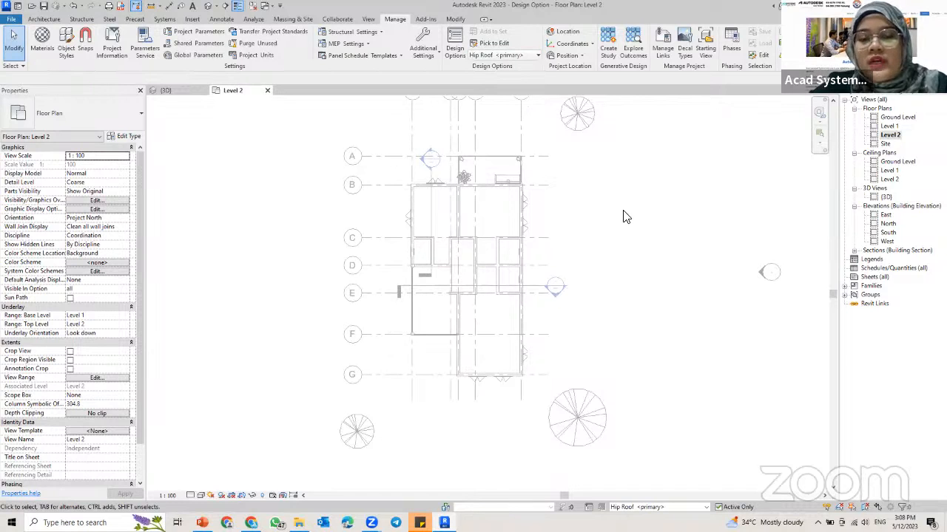
Step: Examine the building's uncovered top storey in the 3D view with the Hip Roof option active
left_click(506, 56)
left_click(501, 89)
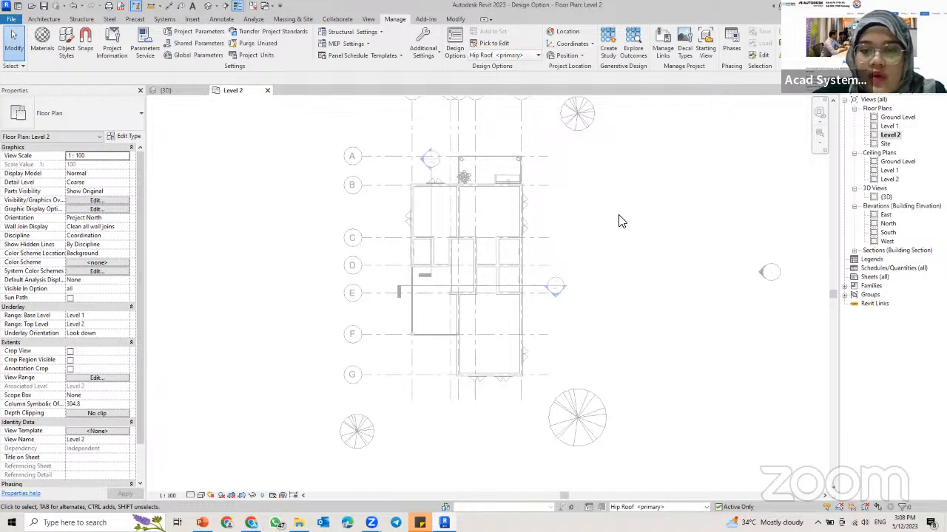
left_click_drag(619, 216, 333, 389)
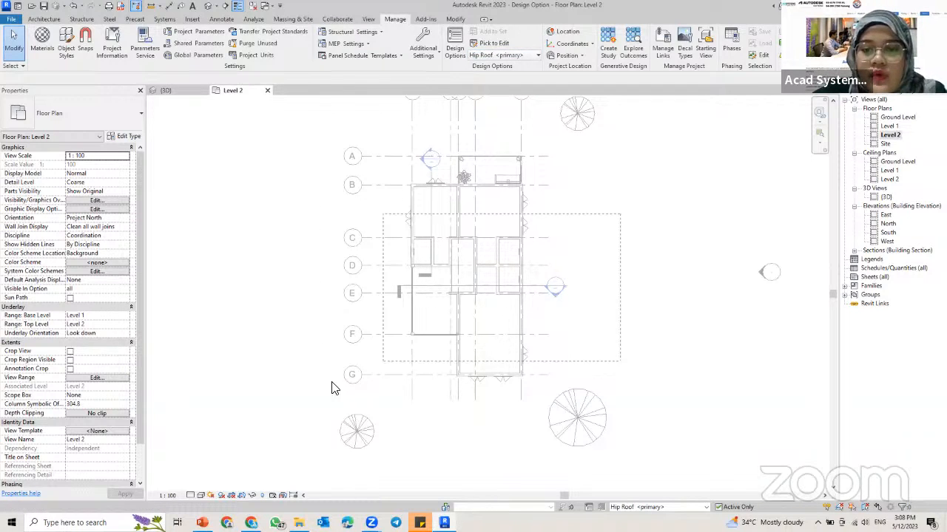
left_click(163, 91)
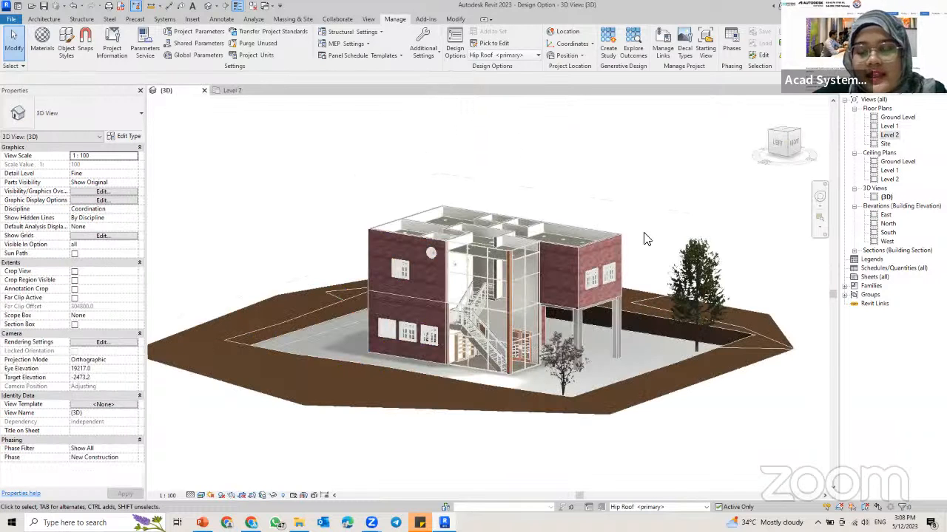
middle_click_drag(625, 246, 517, 244, "shift")
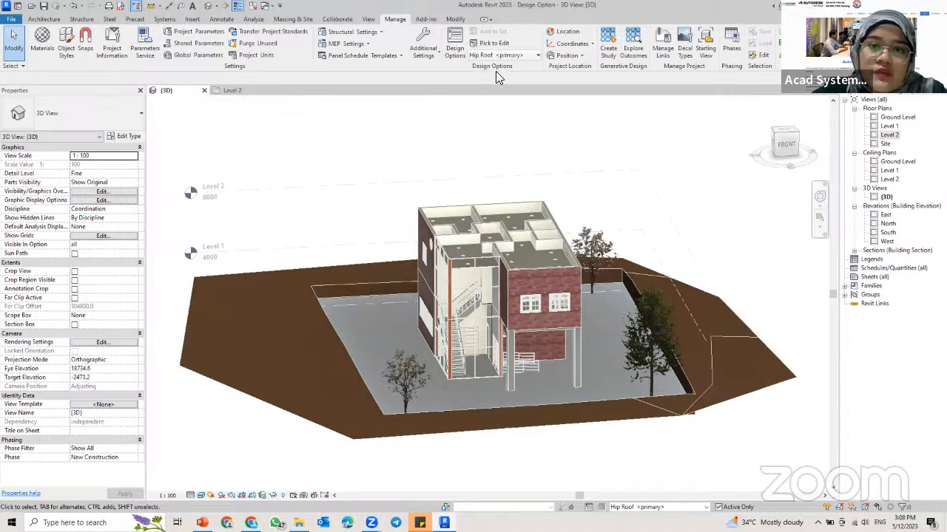
Step: Start a roof by footprint in the Level 2 floor plan and duplicate its Generic - 400mm type as Tile Roof - 400mm
left_click(232, 92)
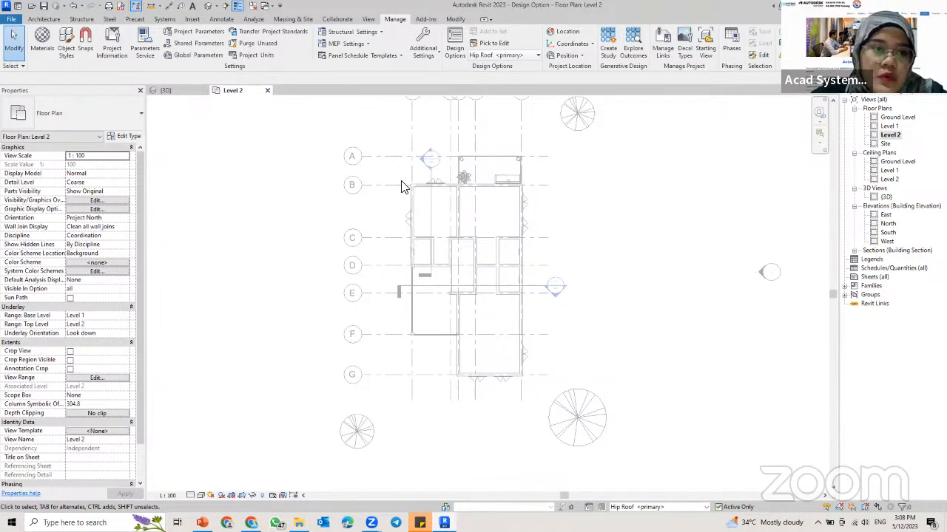
left_click(44, 19)
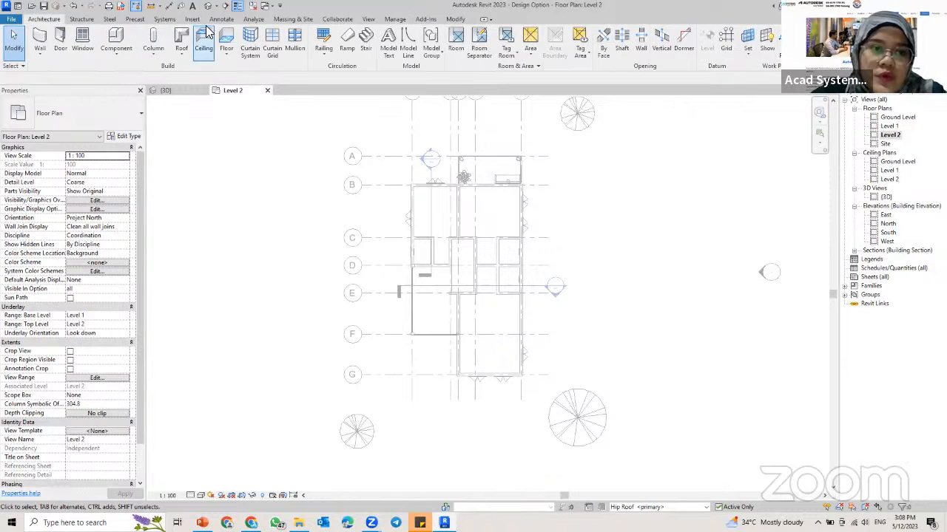
left_click(176, 51)
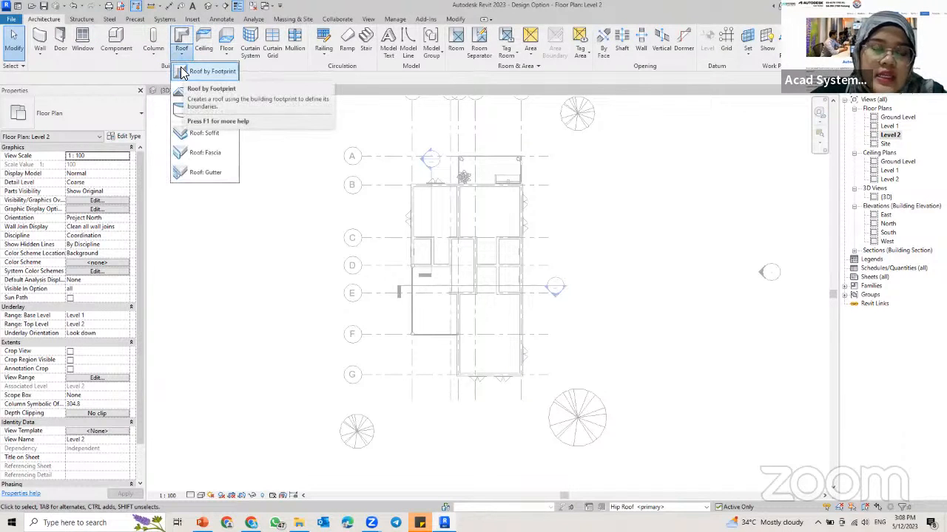
left_click(183, 71)
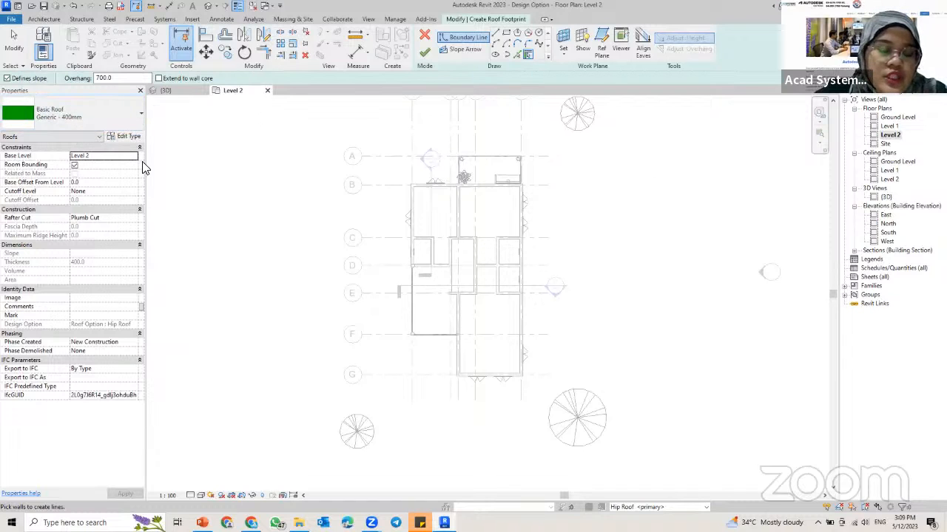
left_click(122, 137)
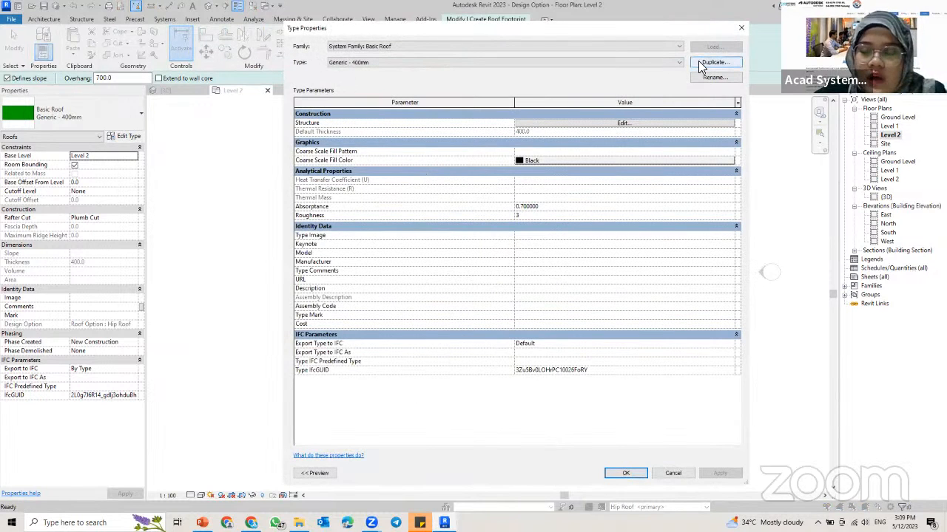
left_click(701, 65)
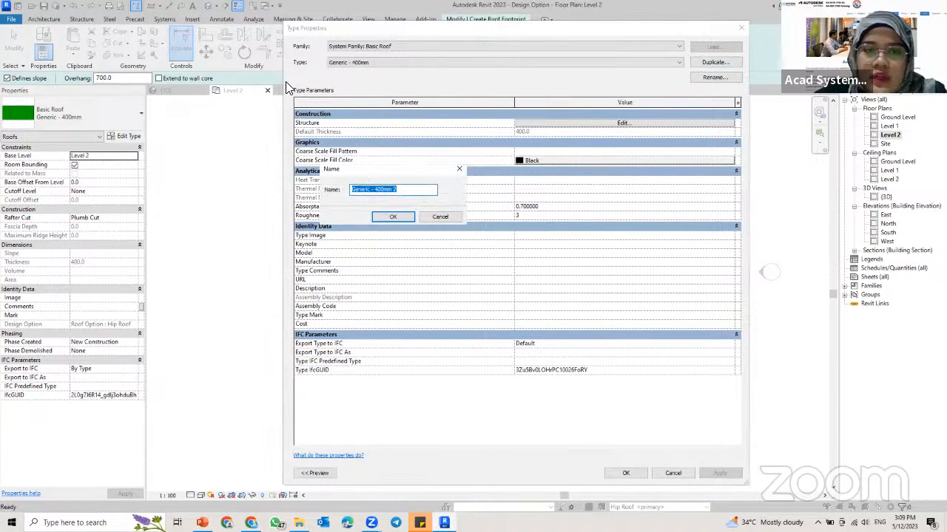
left_click_drag(371, 192, 307, 191)
type("T")
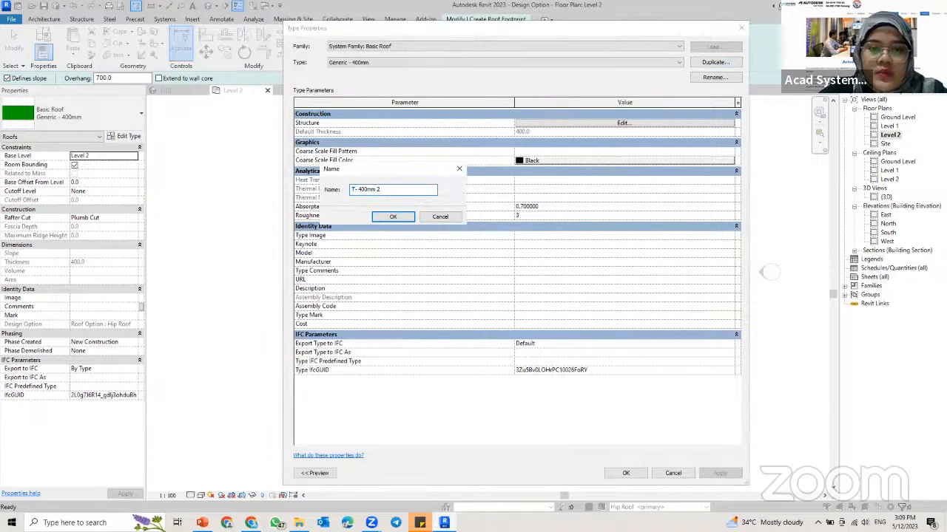
type("ile Roof")
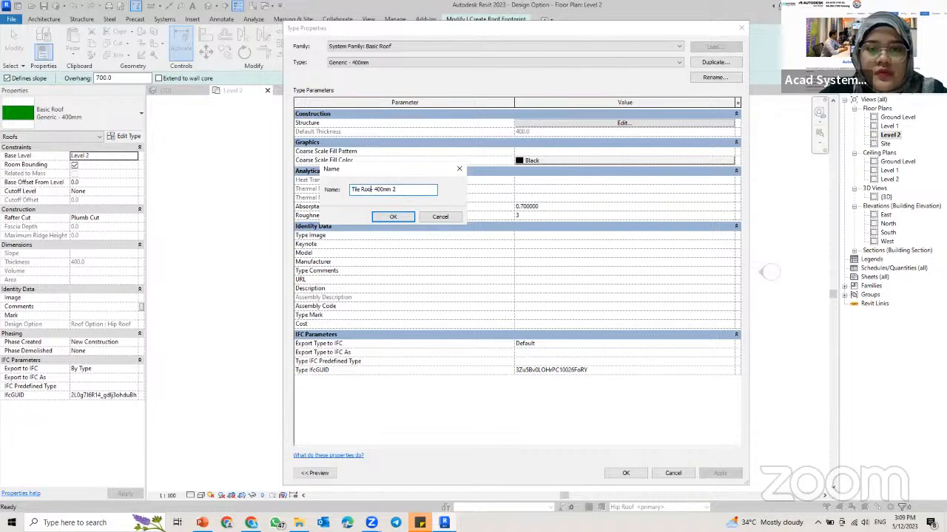
type("f")
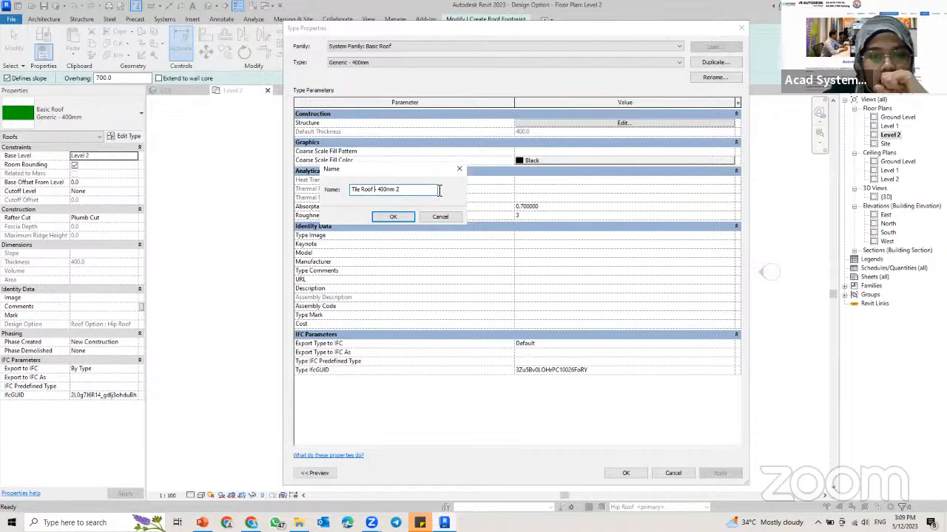
left_click(397, 216)
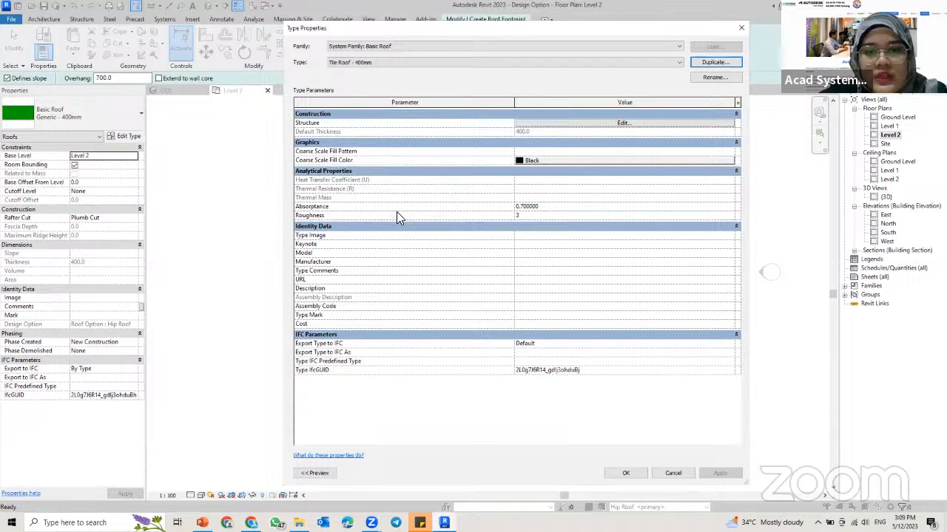
Step: Assign the Roofing, Tile material to the structure layer of the Tile Roof - 400mm type and accept the type changes
left_click(615, 122)
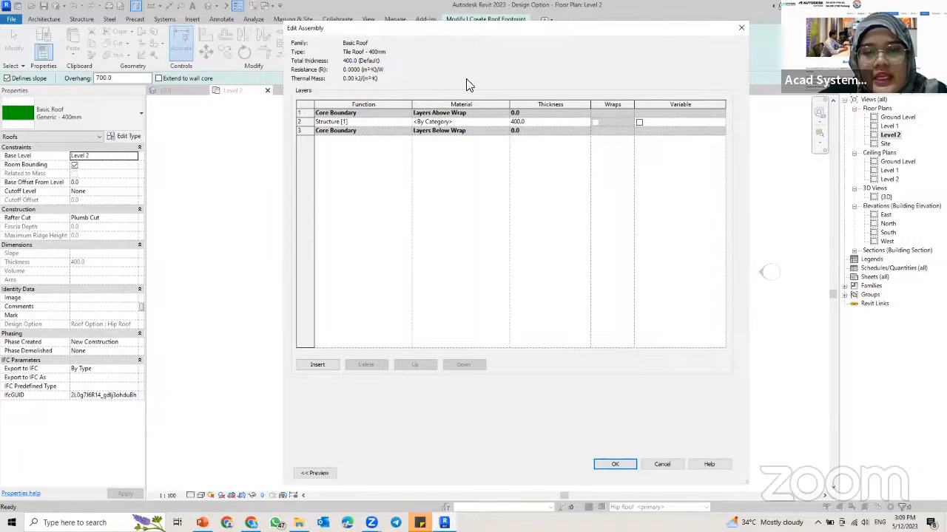
left_click(506, 120)
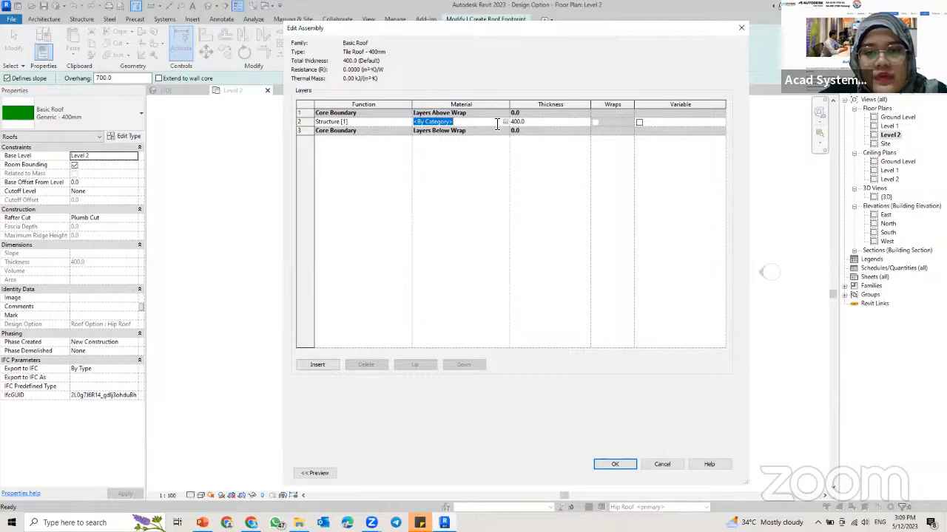
left_click(498, 122)
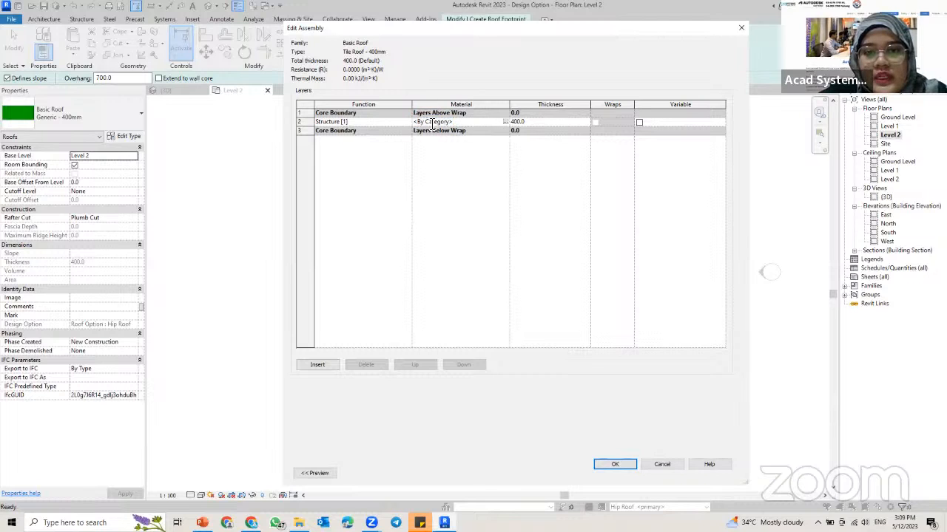
left_click(505, 121)
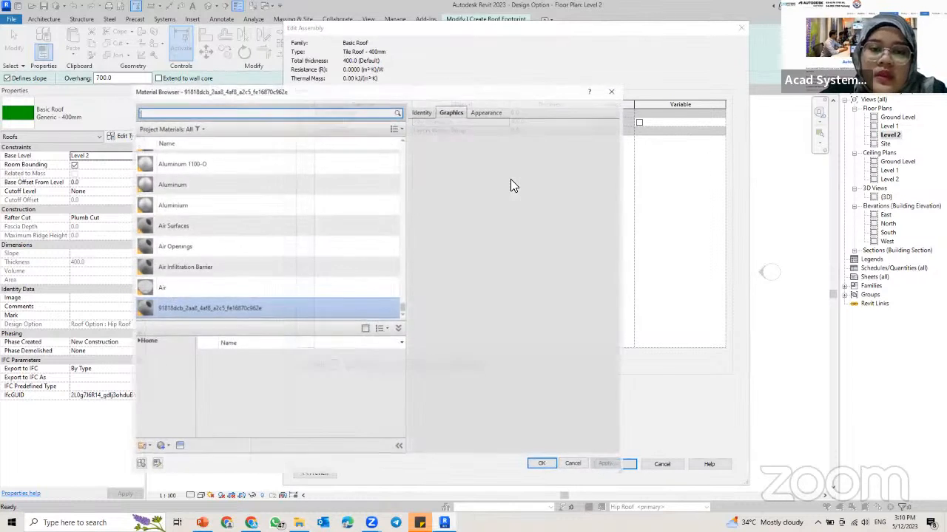
type("R")
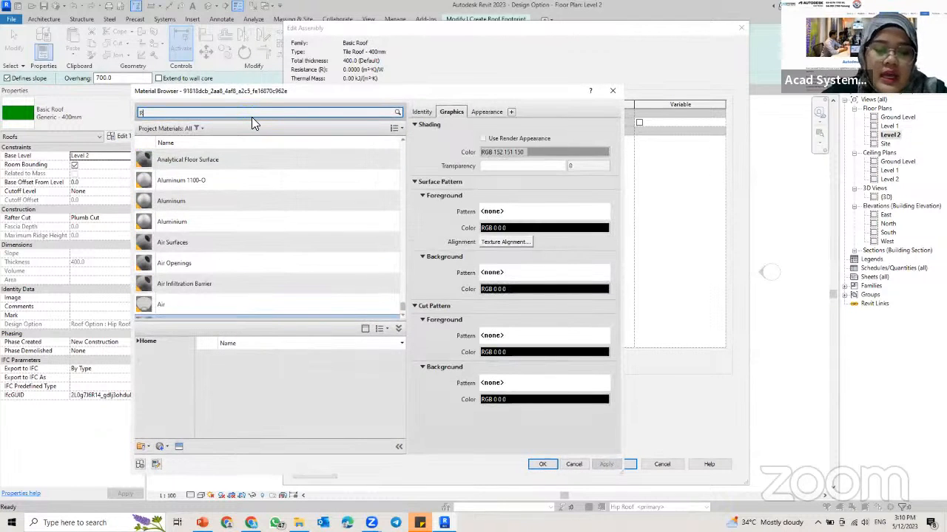
type("oof")
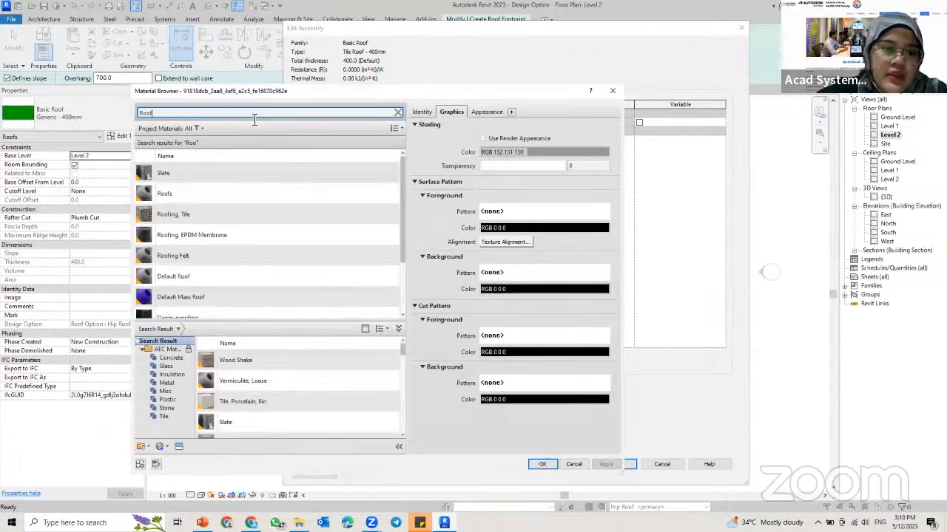
left_click(184, 208)
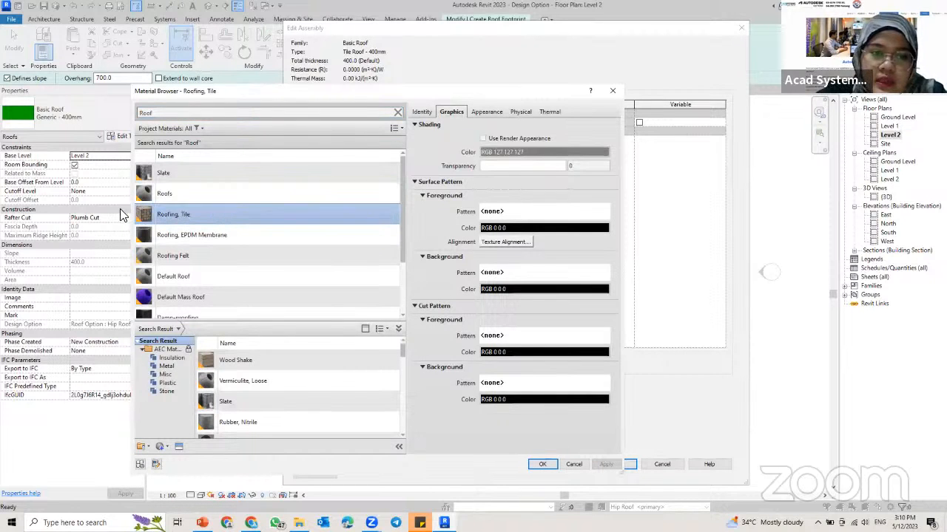
left_click(542, 465)
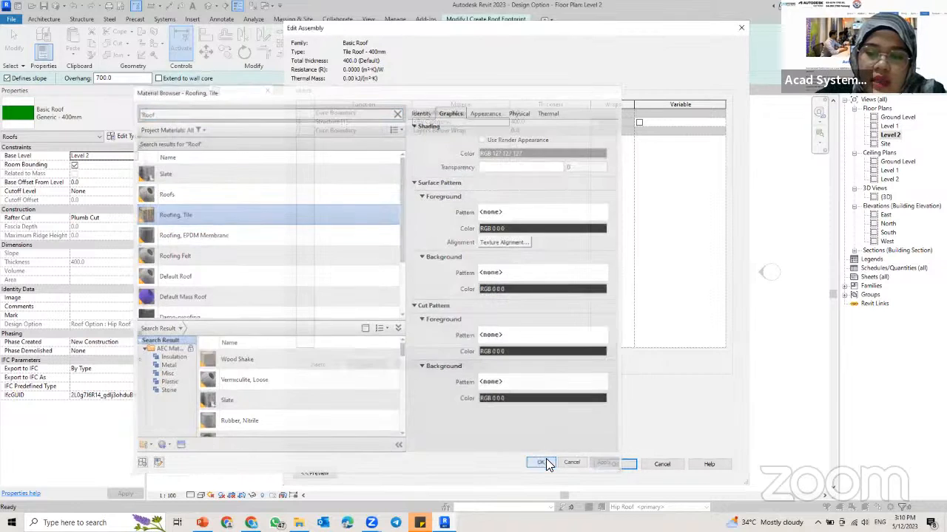
left_click(611, 464)
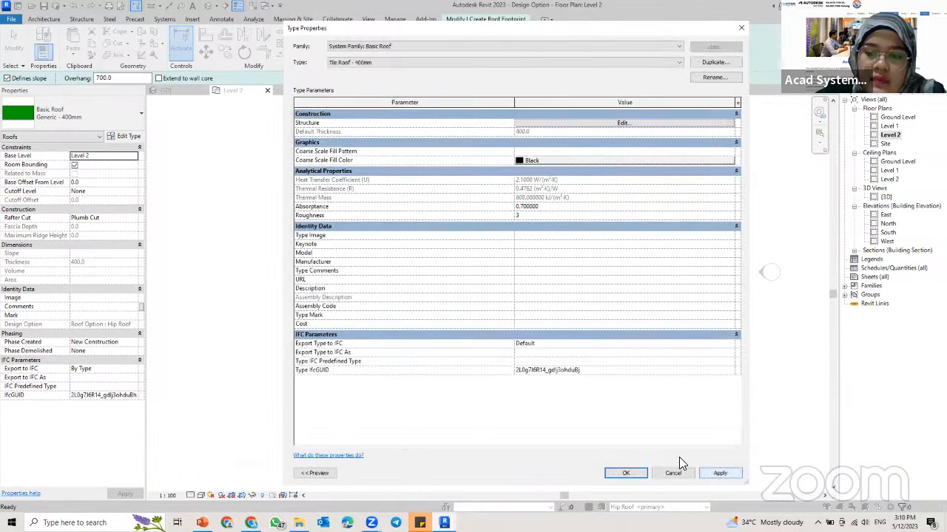
left_click(624, 473)
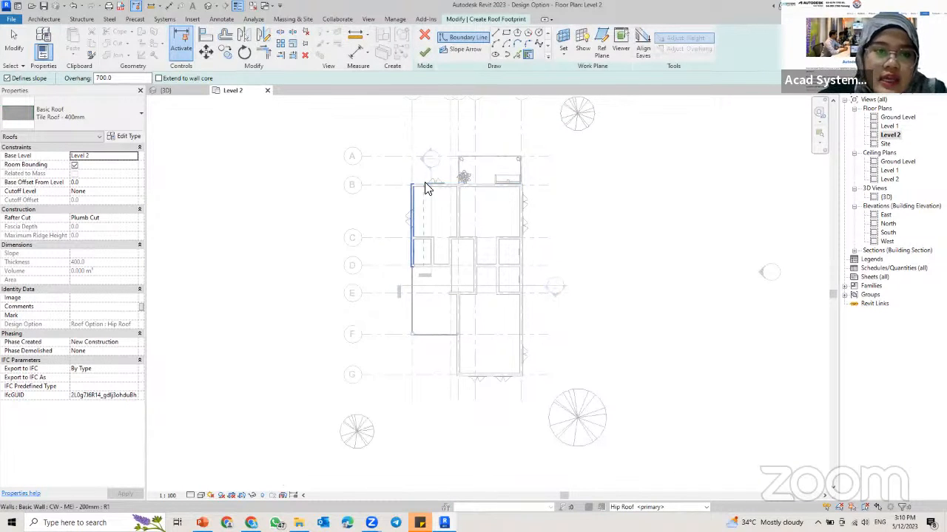
Step: Create slope-defining roof boundary lines from the building's outer walls with a 750 mm overhang
left_click(102, 78)
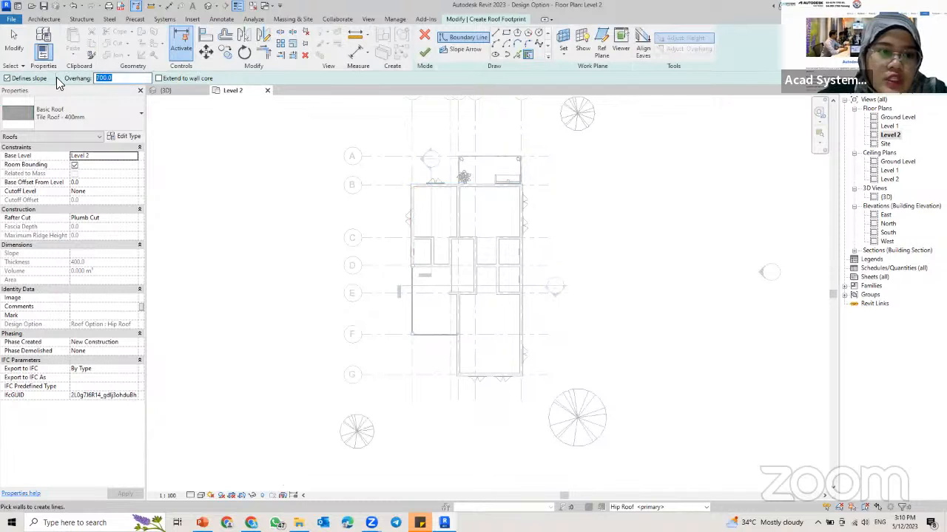
type("7")
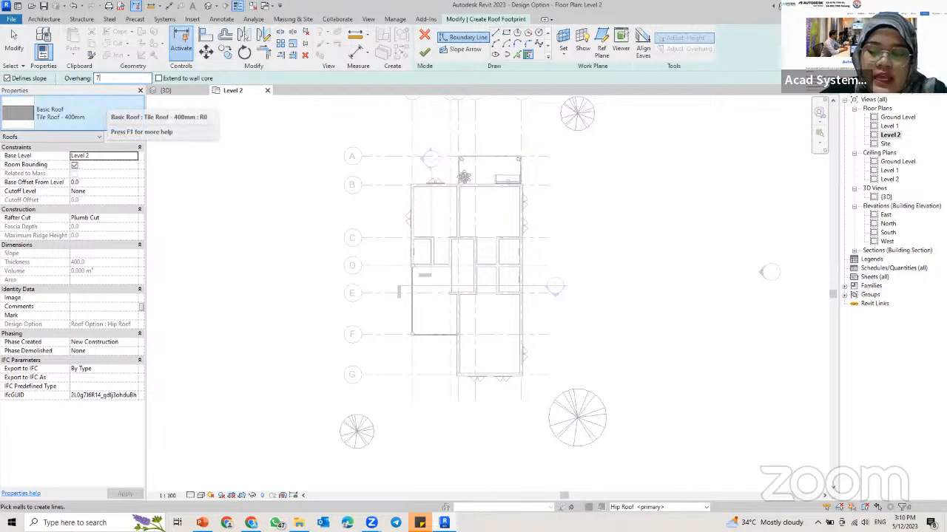
type("50")
key("Return")
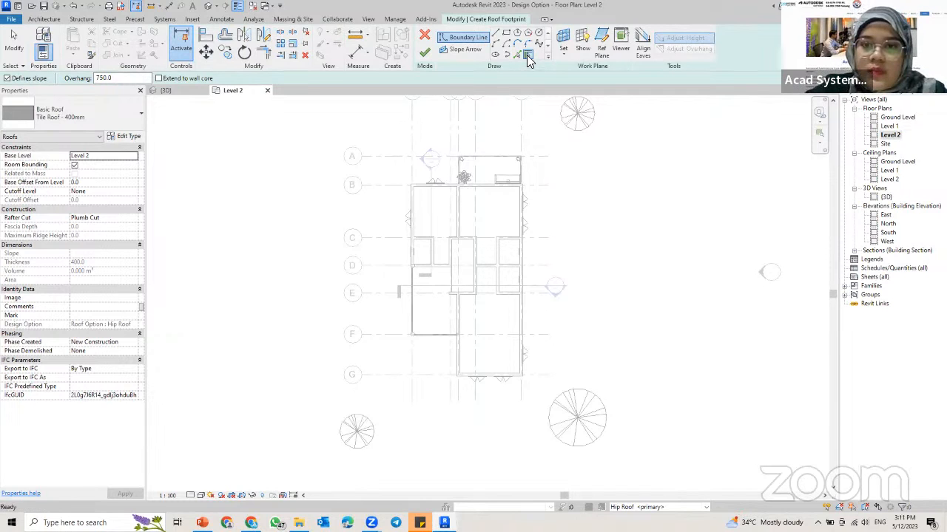
scroll(473, 188, "up", 3)
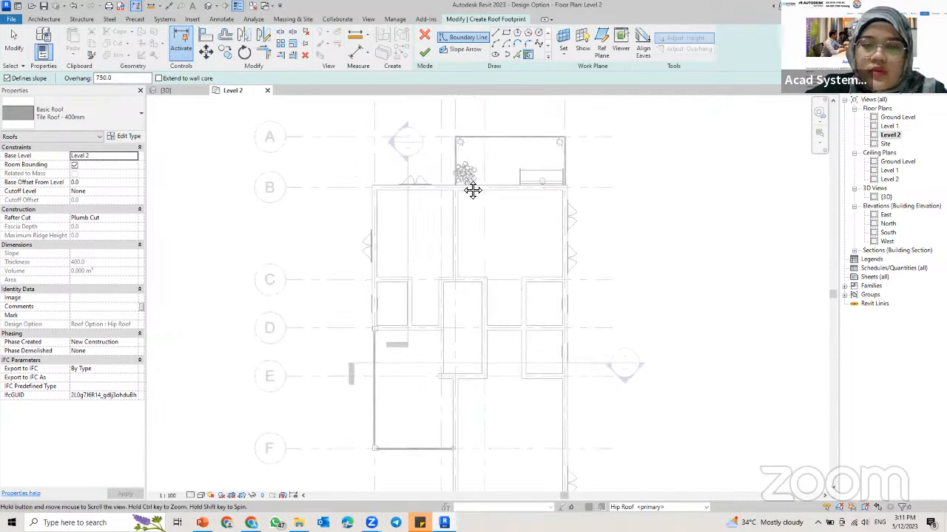
left_click(452, 135)
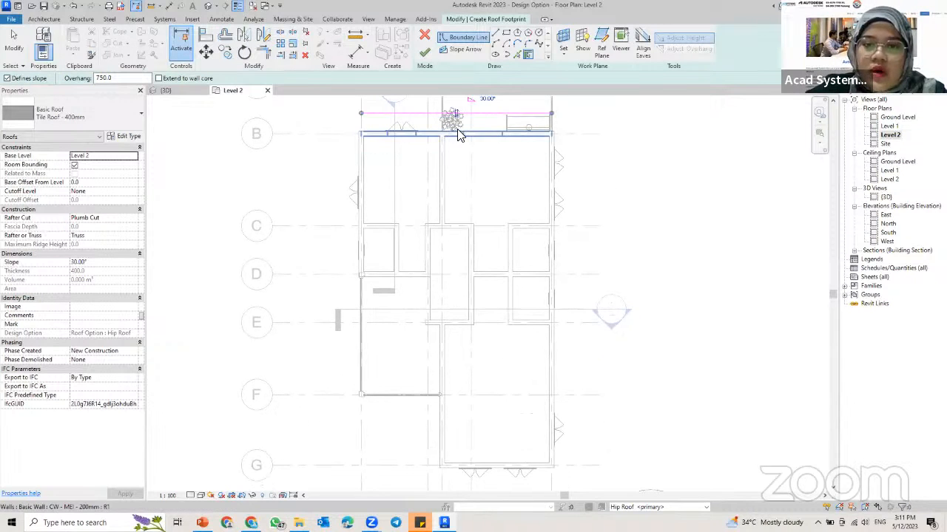
left_click(557, 235)
left_click(503, 469)
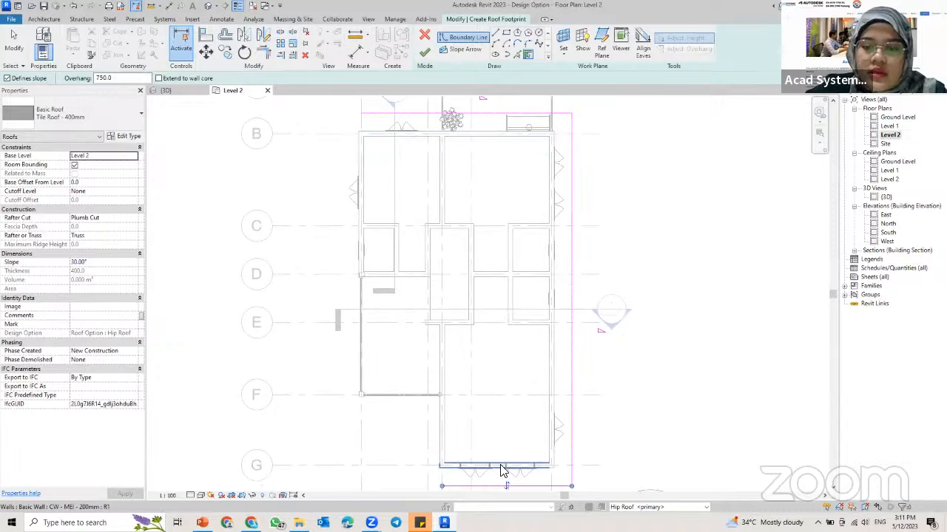
left_click(433, 433)
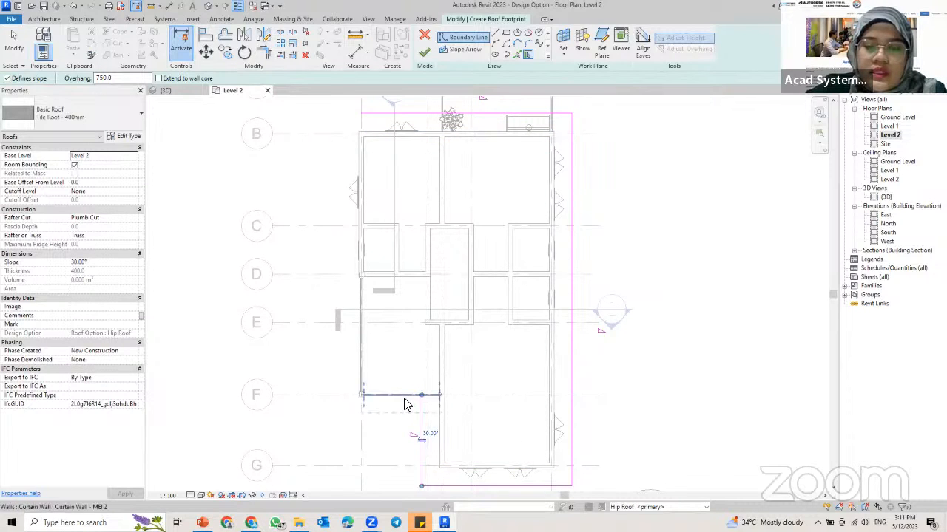
left_click(402, 396)
left_click(363, 212)
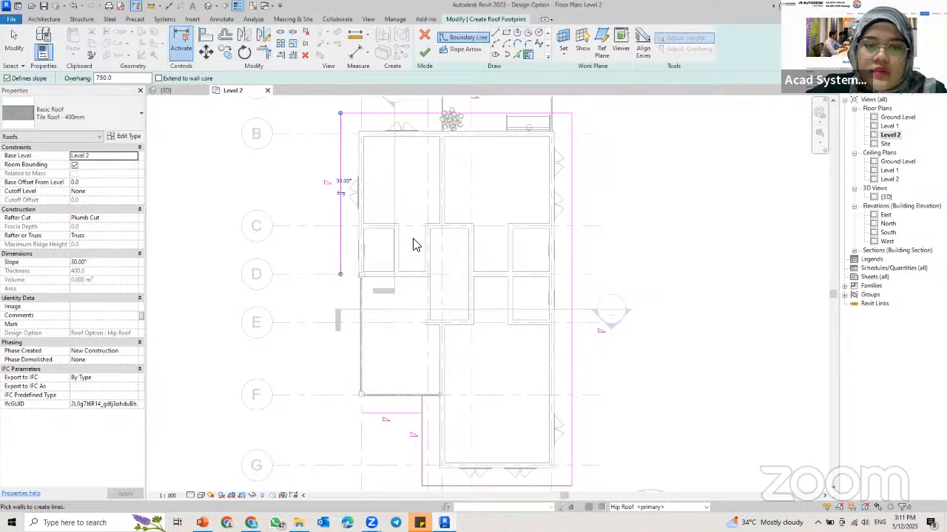
Step: Trim/extend the west roof boundary line and the boundary line just below grid F to meet at a corner
left_click(383, 423)
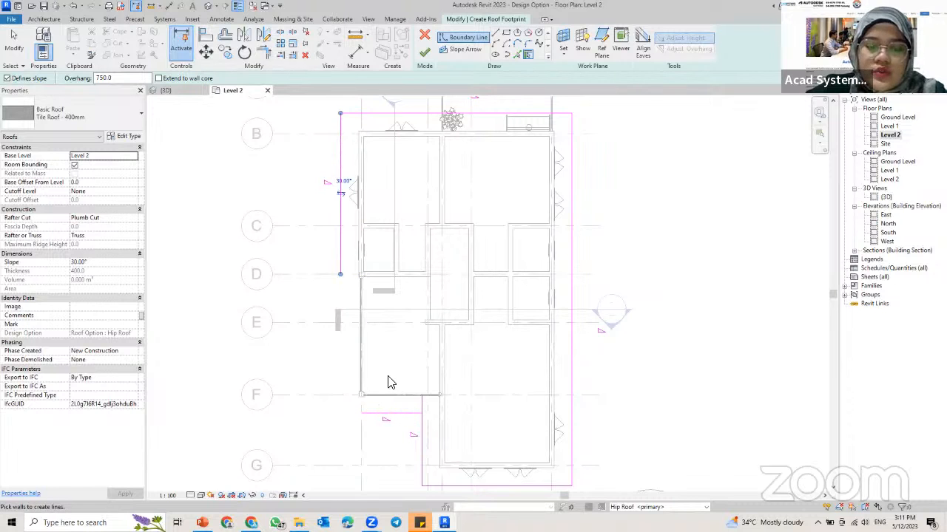
key("t")
key("r")
left_click(390, 414)
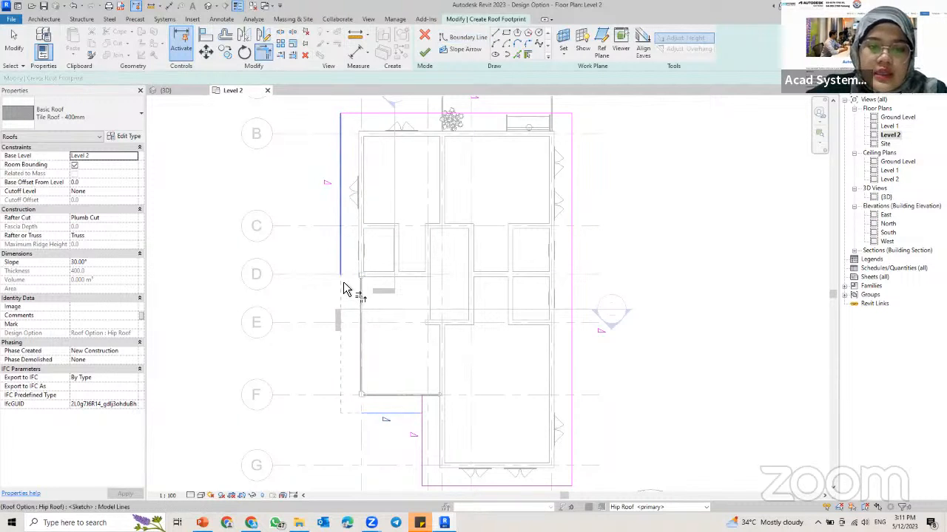
left_click(341, 287)
scroll(419, 365, "up", 4)
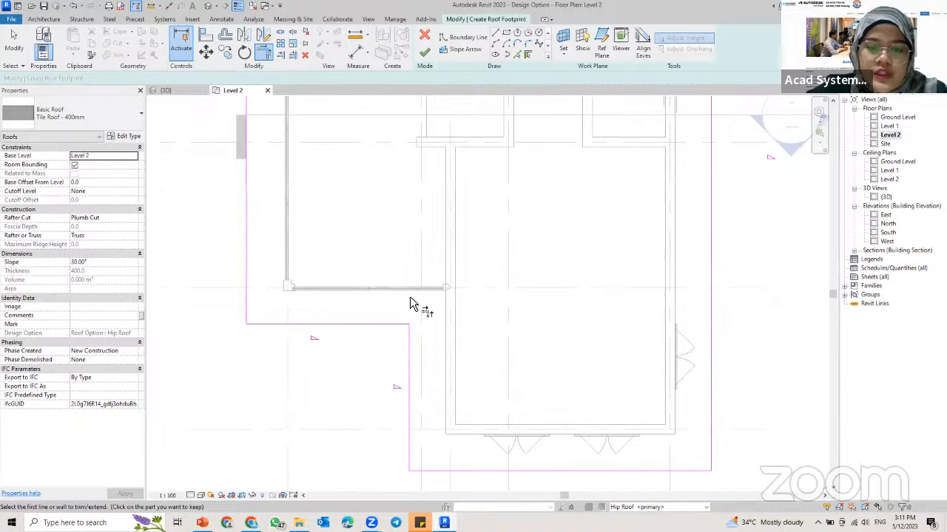
Step: Finish the hip roof footprint sketch and check the resulting roof in the 3D view
scroll(415, 294, "down", 4)
middle_click_drag(439, 292, 441, 316)
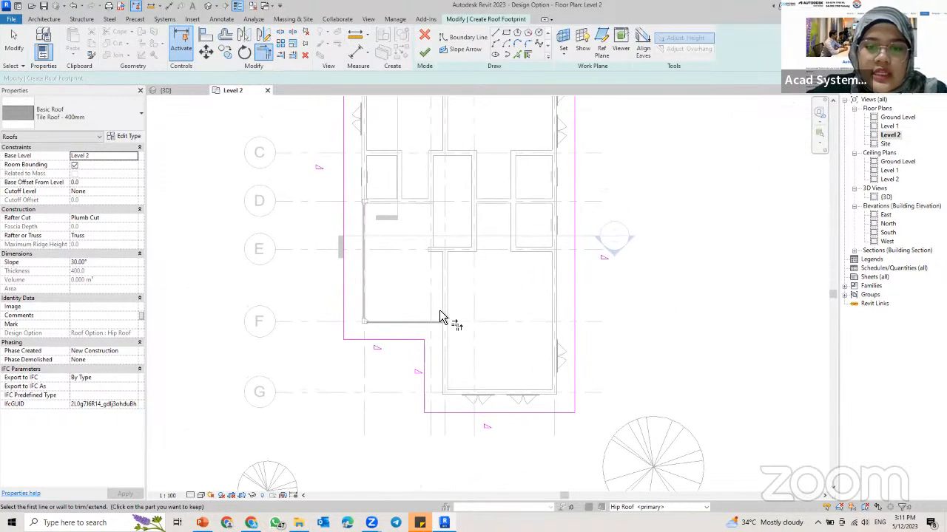
scroll(456, 298, "down", 2)
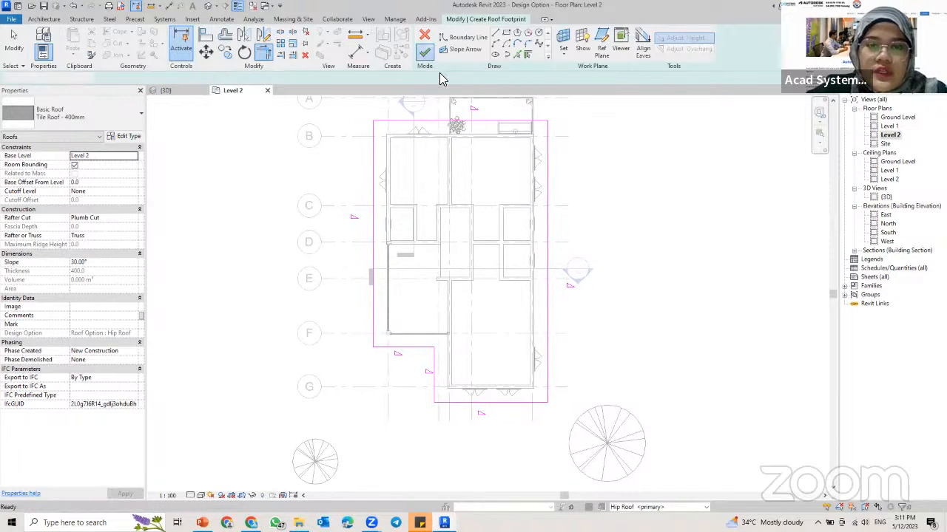
left_click(424, 51)
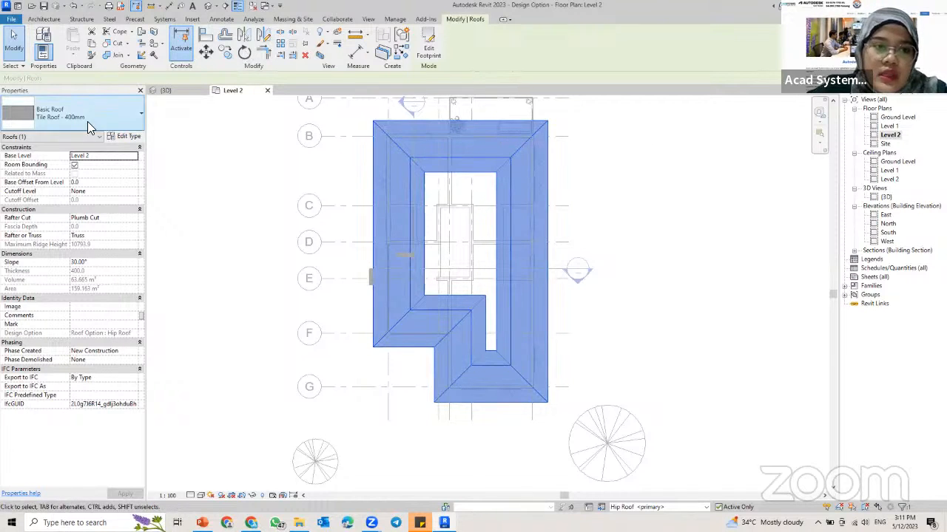
left_click(165, 91)
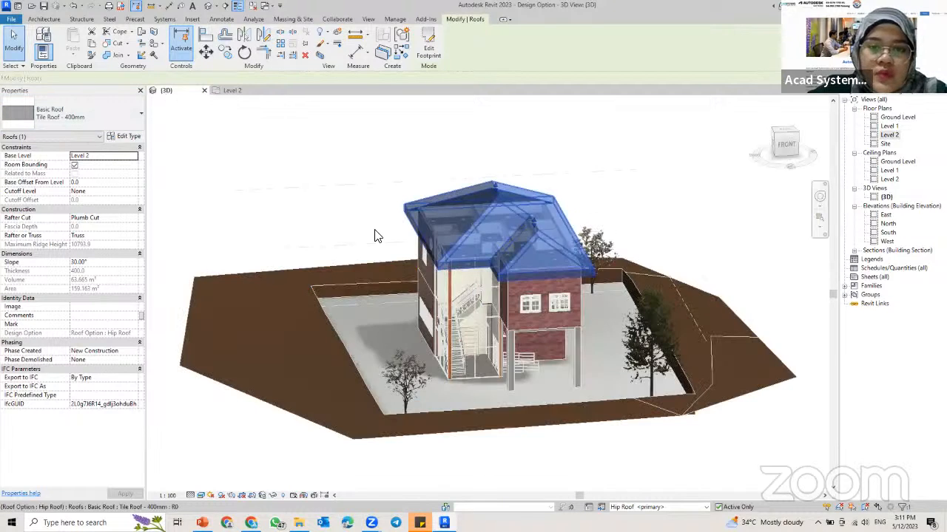
key("Escape")
middle_click_drag(414, 272, 618, 234, "shift")
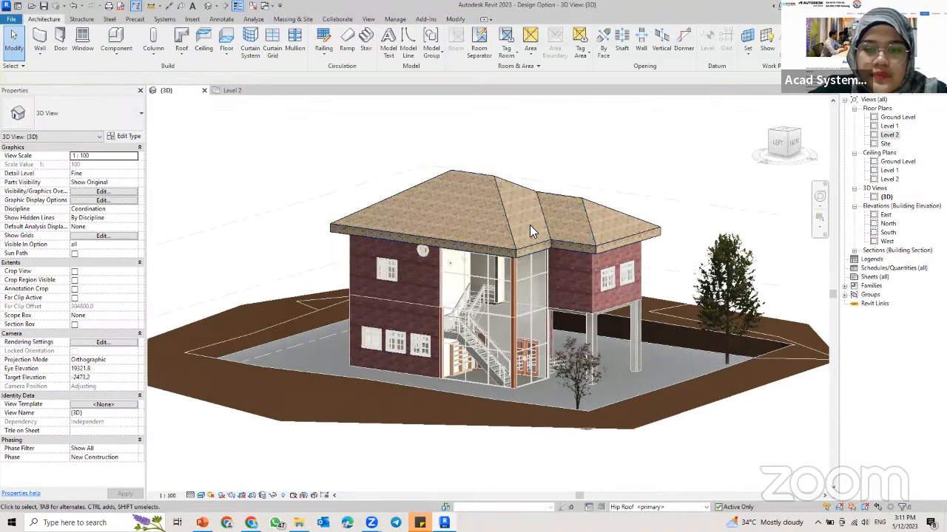
left_click(549, 214)
key("Escape")
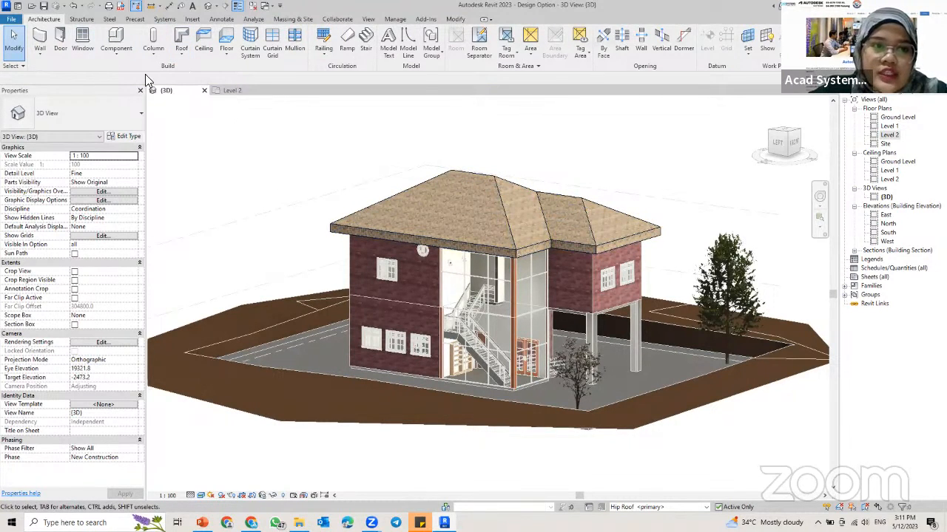
Step: Add a roof fascia along the lower eave edges around the hip roof in the 3D view
left_click(180, 57)
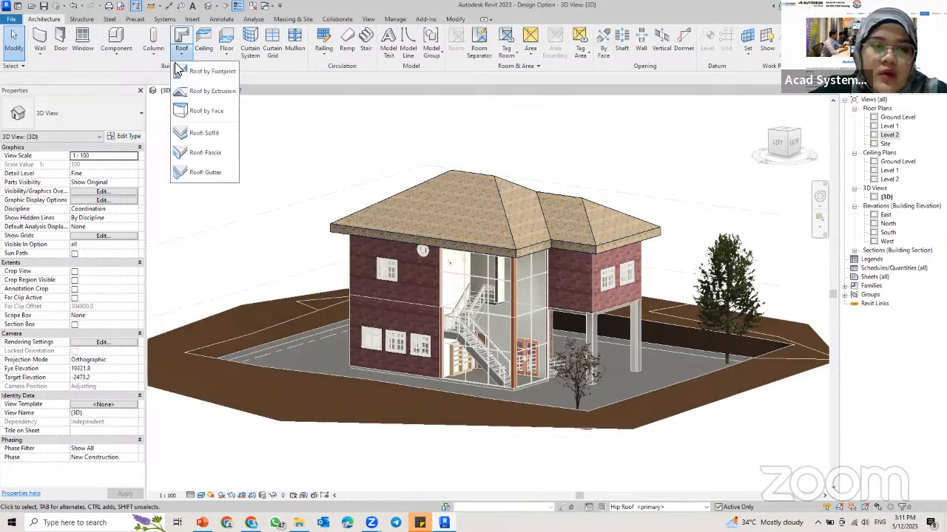
left_click(207, 154)
scroll(513, 252, "up", 4)
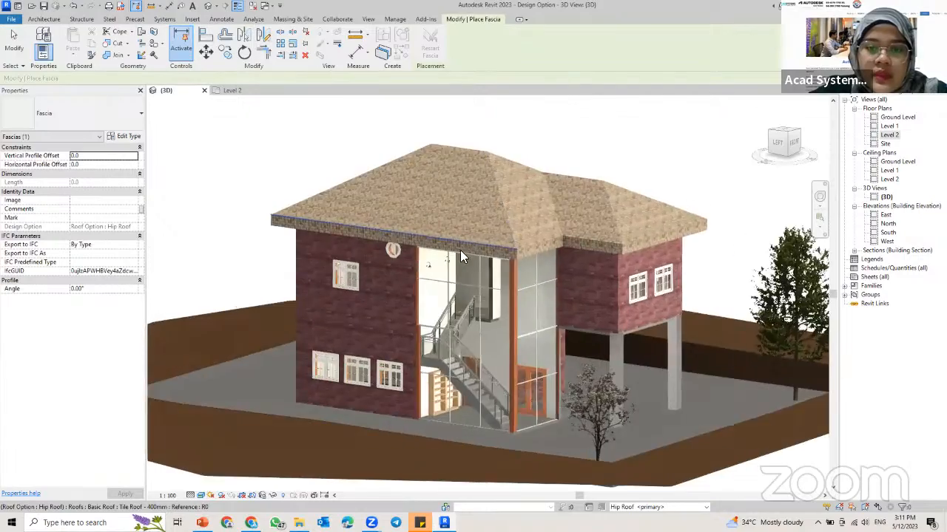
scroll(335, 240, "up", 2)
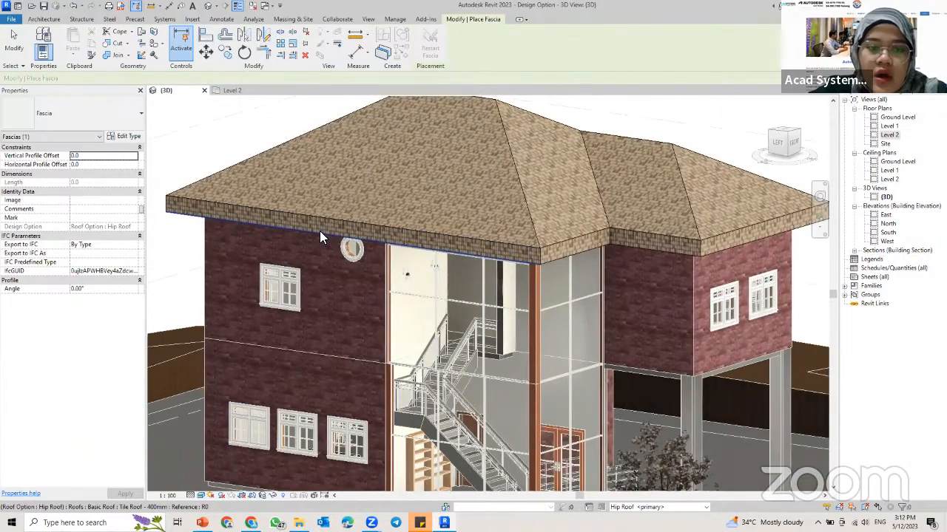
left_click(320, 230)
middle_click_drag(517, 255, 543, 300, "shift")
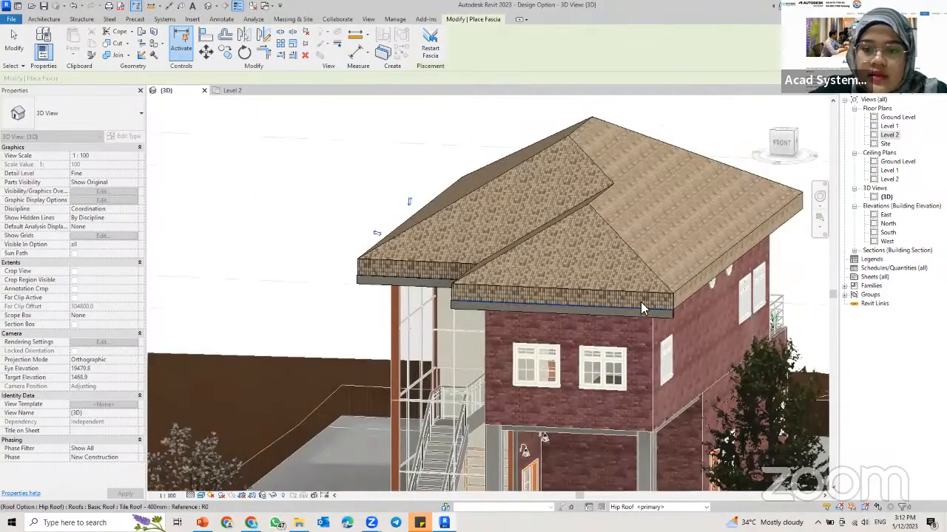
middle_click_drag(640, 302, 367, 274, "shift")
middle_click_drag(541, 290, 484, 244, "shift")
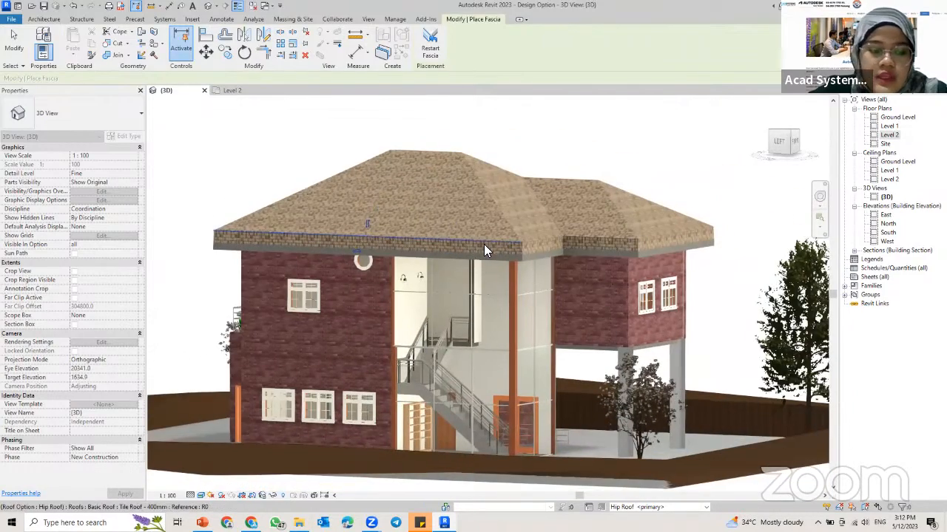
left_click(483, 244)
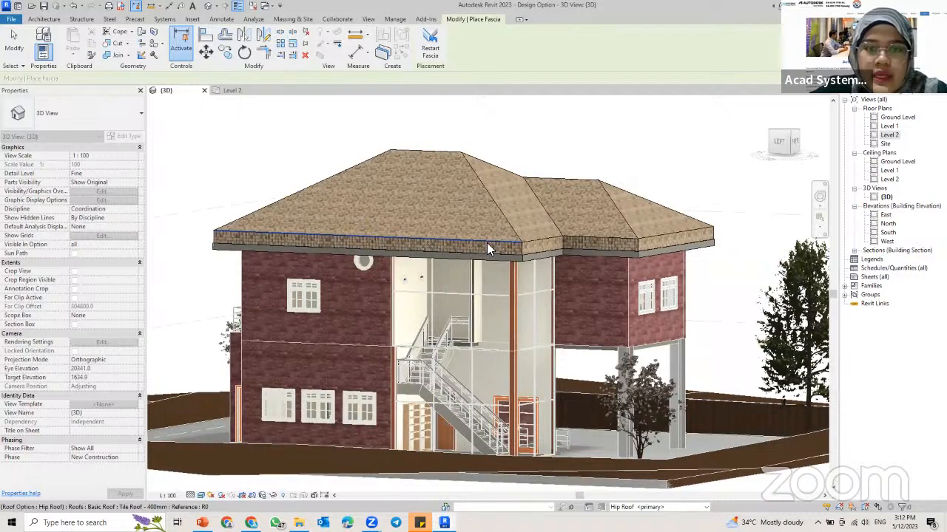
key("Escape")
key("Escape")
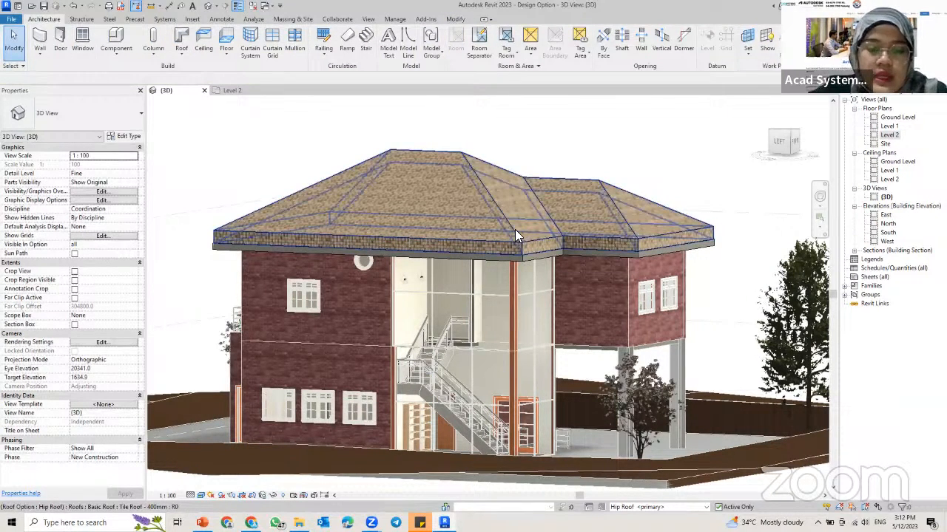
Step: Add a roof gutter along the eaves around the hip roof, below the tiled edge
left_click(181, 55)
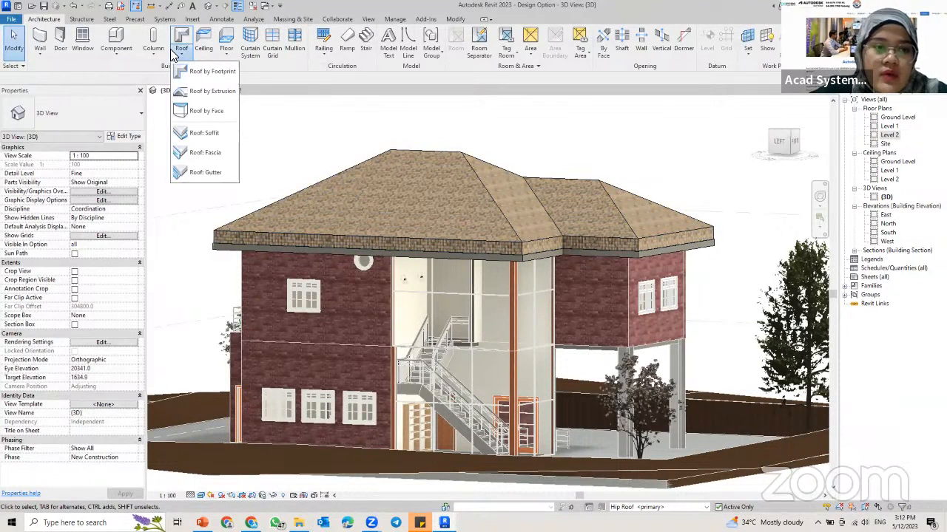
left_click(220, 176)
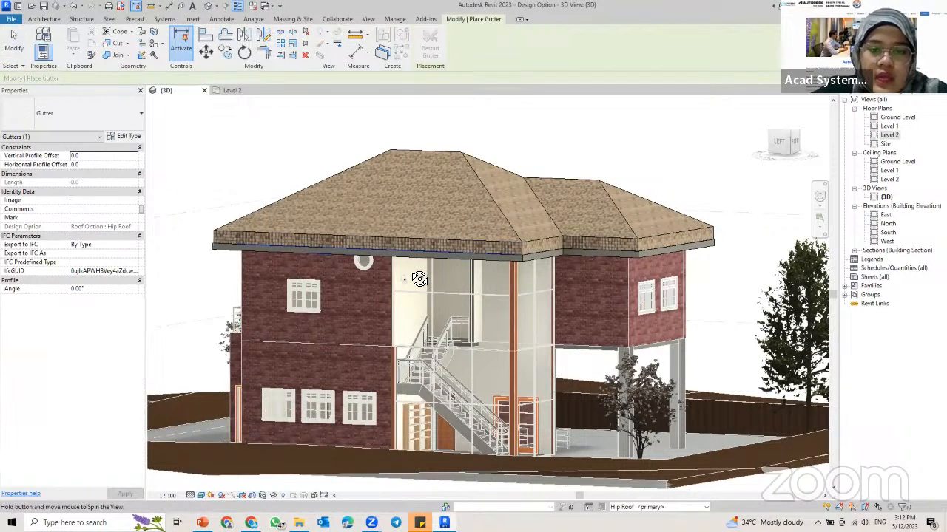
middle_click_drag(436, 282, 491, 272, "shift")
left_click(547, 271)
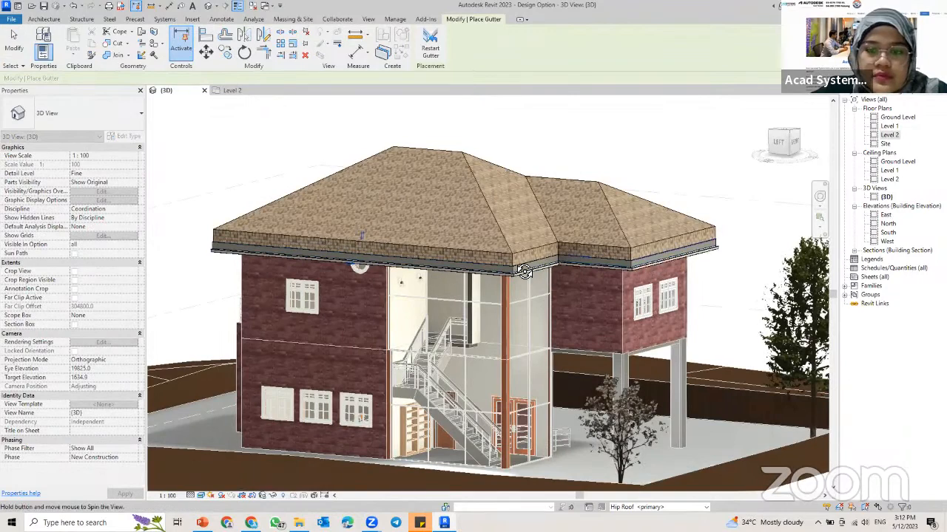
middle_click_drag(524, 272, 494, 270, "shift")
middle_click_drag(551, 273, 440, 281, "shift")
middle_click_drag(575, 282, 419, 257, "shift")
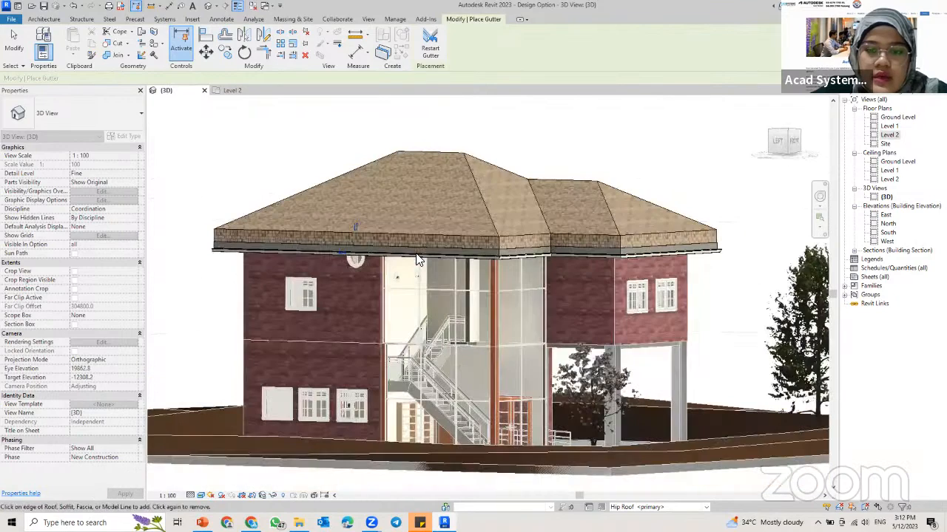
scroll(493, 210, "down", 2)
middle_click_drag(491, 208, 488, 237, "shift")
scroll(488, 237, "down", 2)
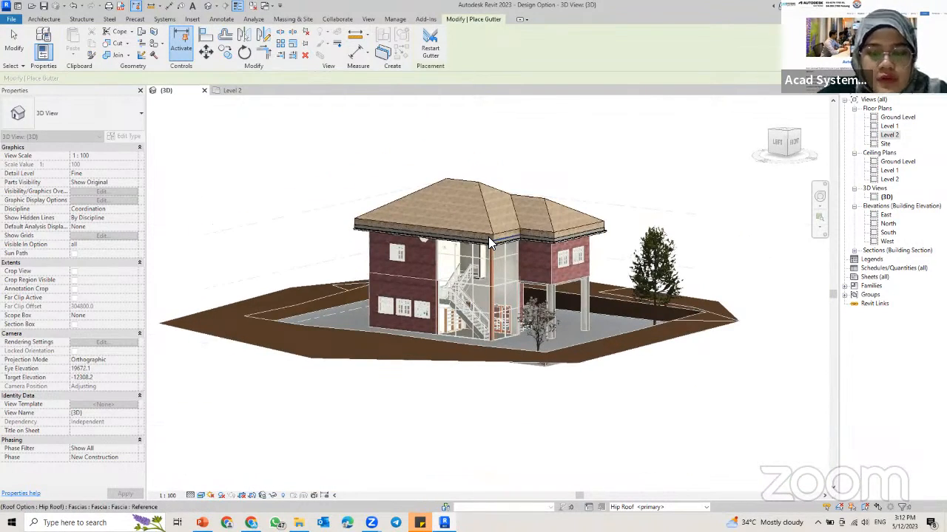
scroll(474, 210, "up", 2)
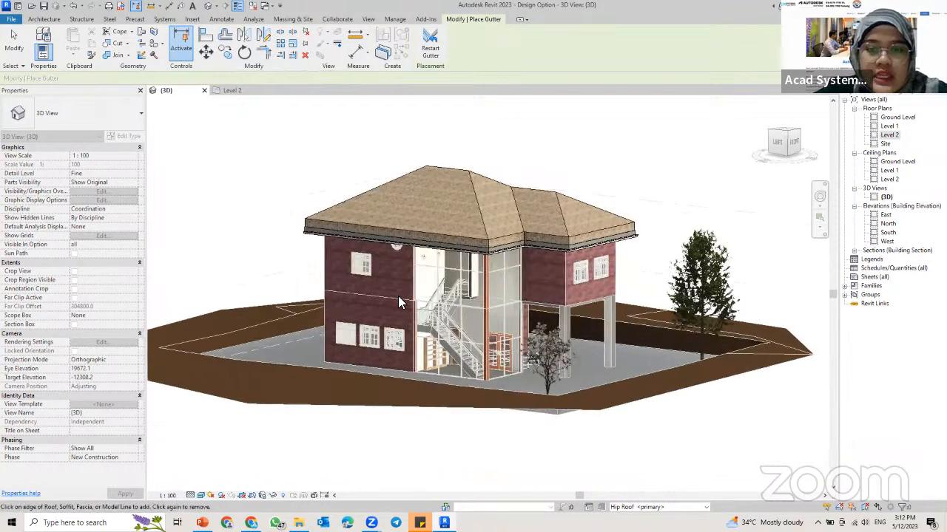
key("Escape")
key("Escape")
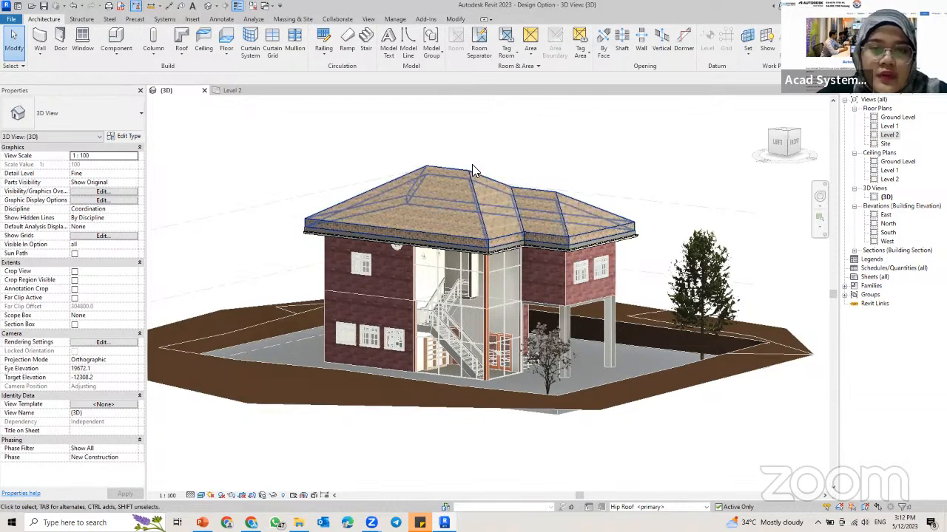
Step: Make Shed Roof the active design option in the Roof Option set
left_click(394, 21)
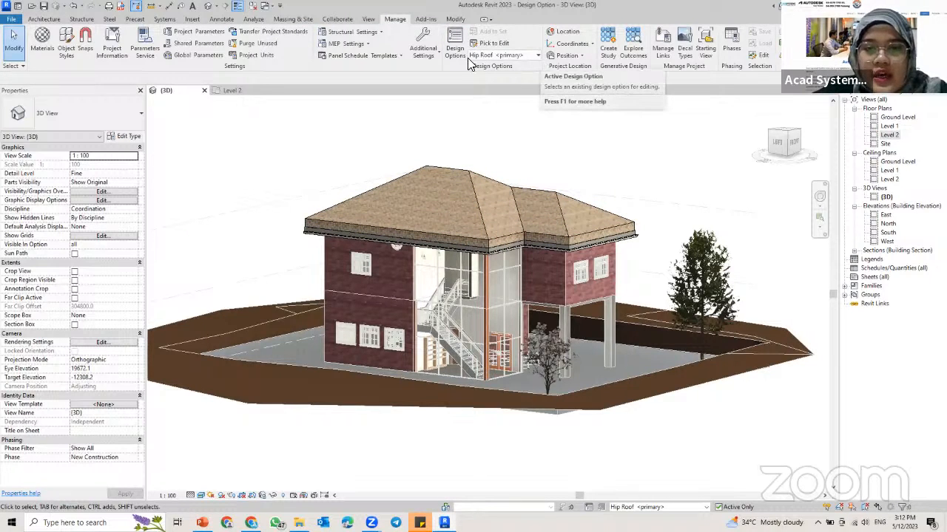
left_click(536, 58)
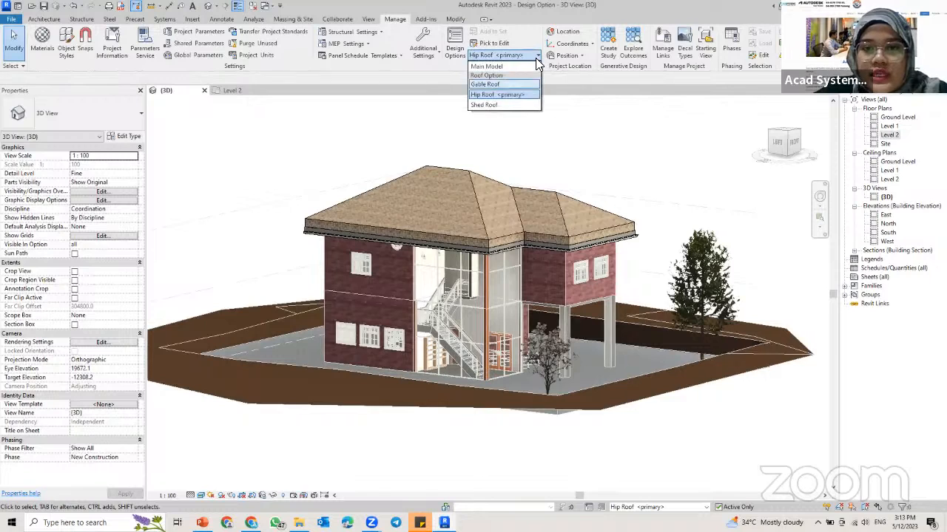
left_click(485, 105)
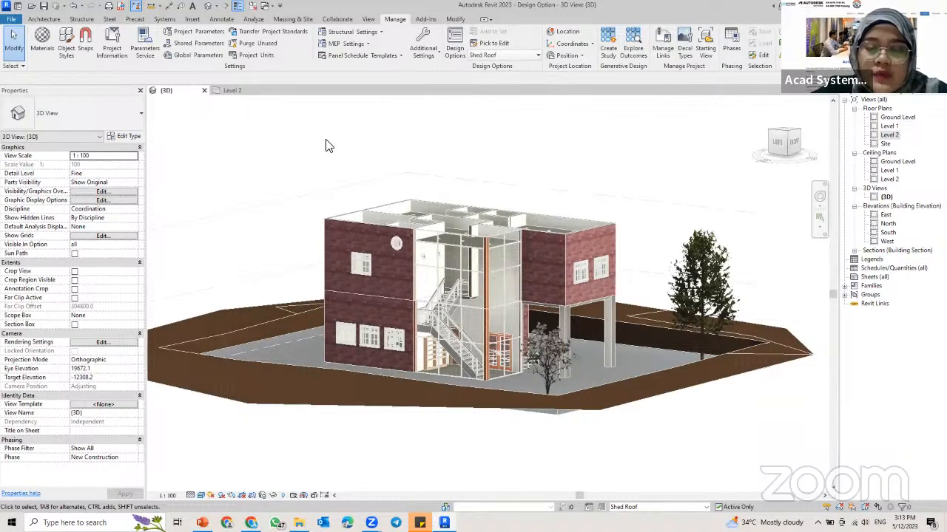
middle_click_drag(535, 207, 537, 226, "shift")
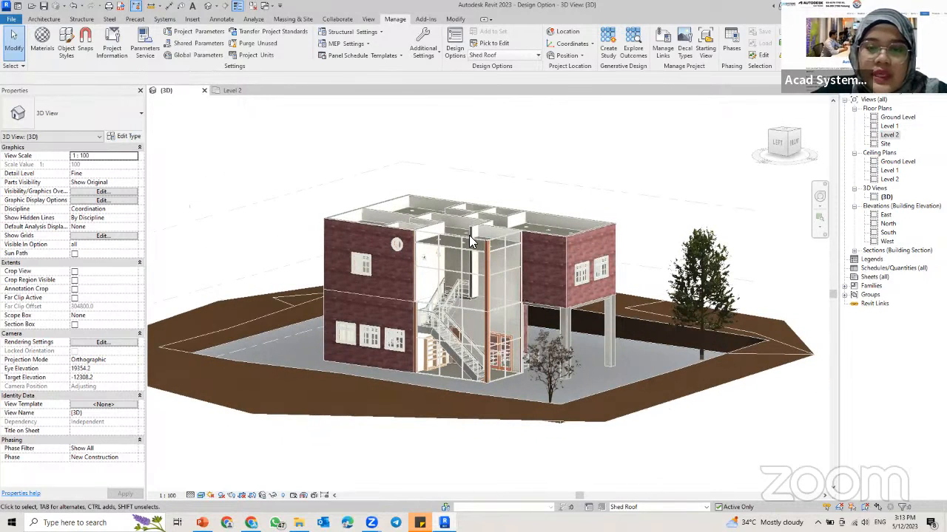
Step: Start a roof by footprint in the Level 2 floor plan and duplicate the Tile Roof - 400mm type as Wood Shake - 400mm
left_click(213, 98)
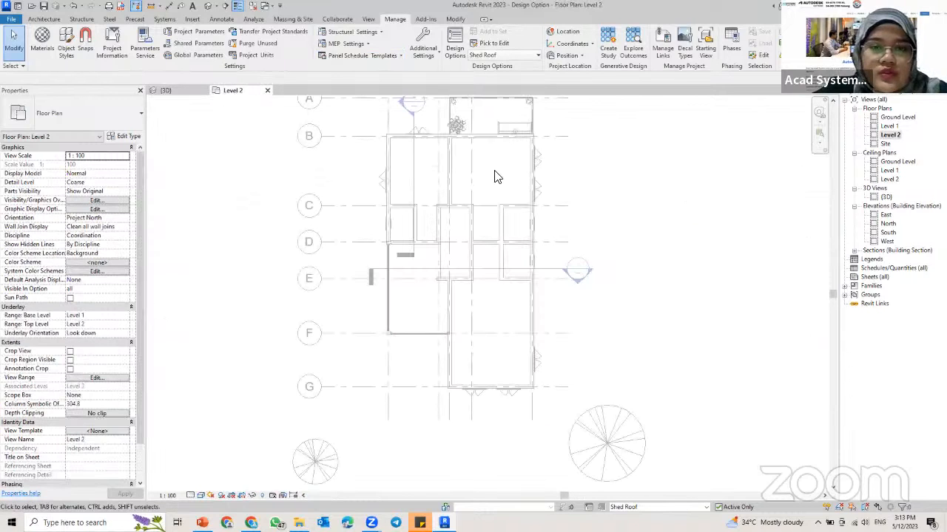
left_click(44, 19)
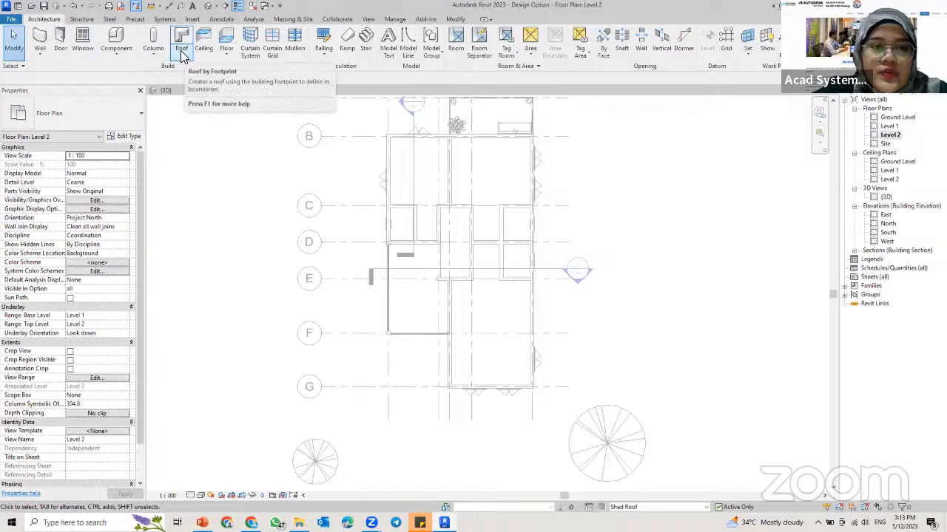
left_click(182, 56)
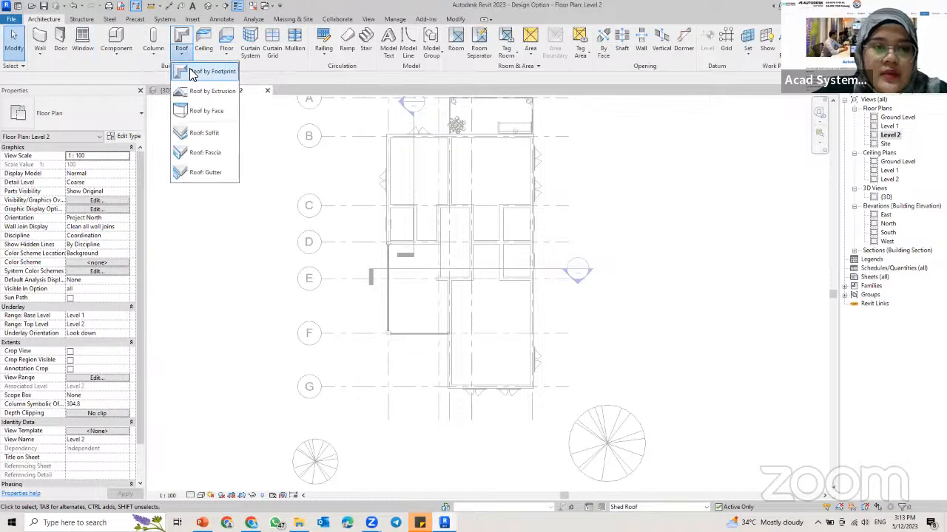
left_click(198, 71)
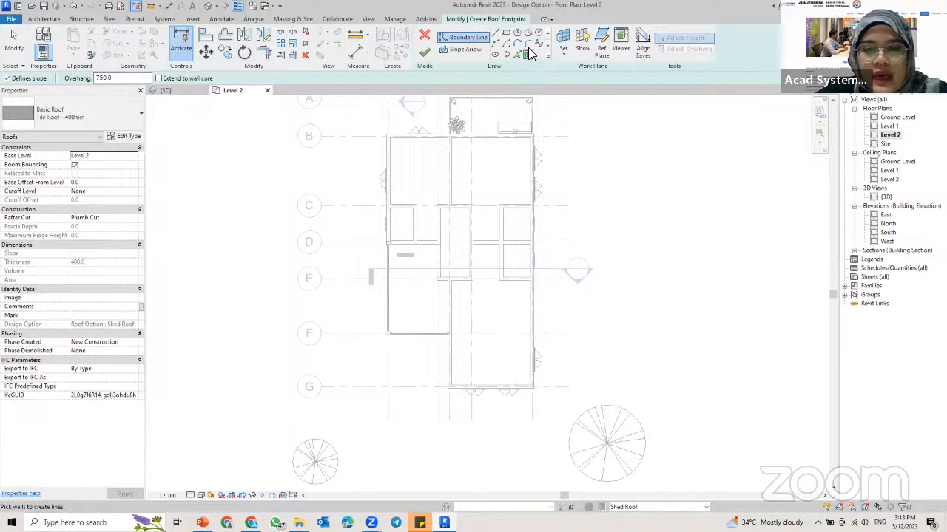
left_click(123, 138)
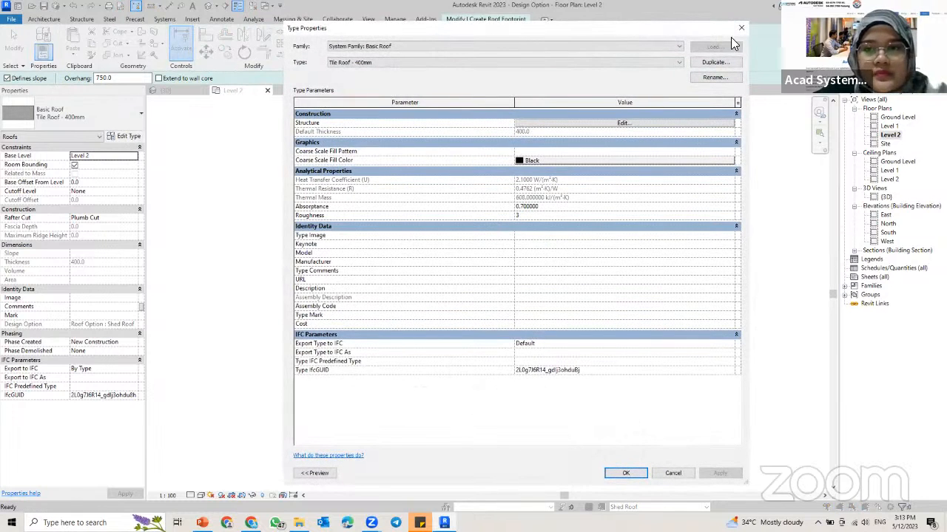
left_click(712, 63)
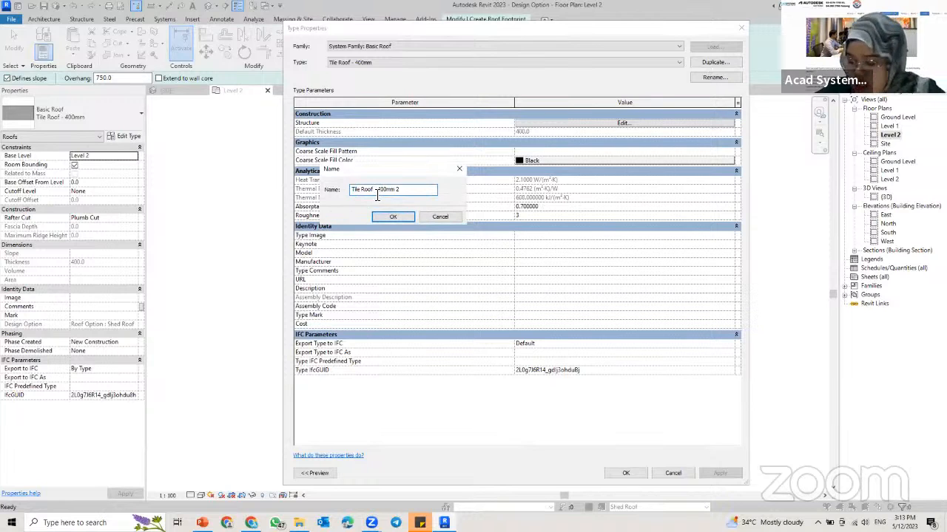
key("BackSpace")
key("BackSpace")
key("BackSpace")
key("BackSpace")
key("BackSpace")
key("BackSpace")
key("BackSpace")
key("BackSpace")
key("BackSpace")
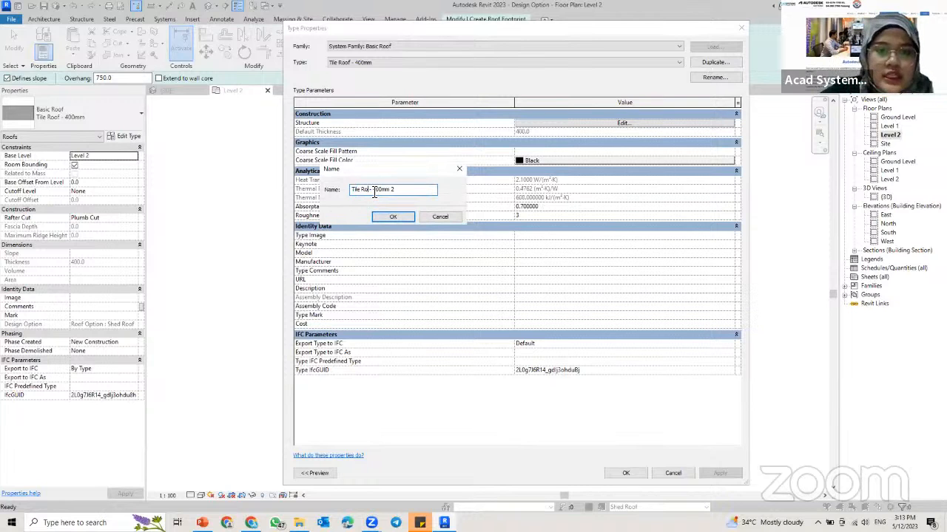
type("W")
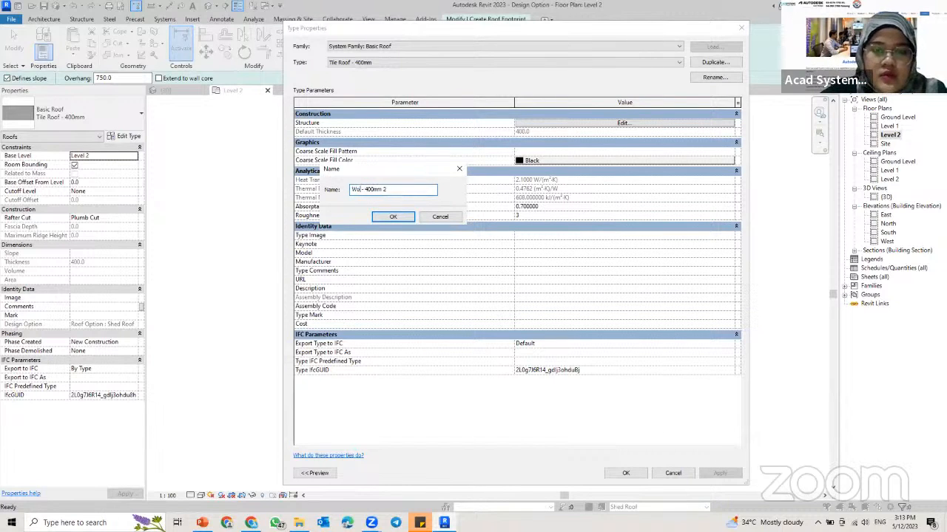
type("ood H")
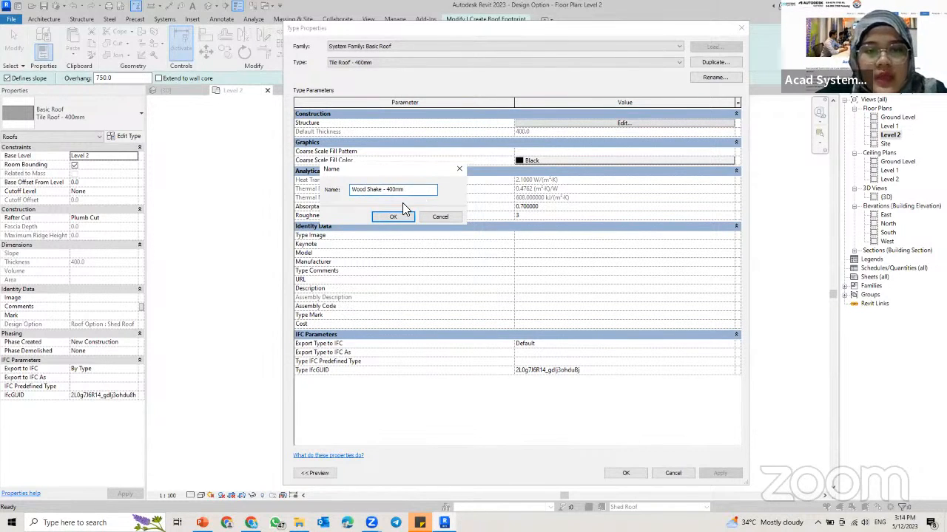
left_click(386, 218)
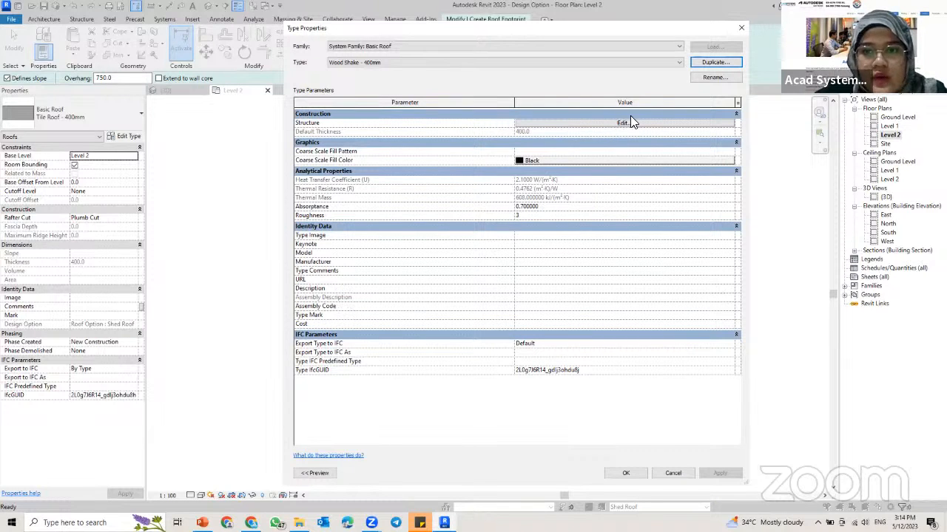
Step: Edit the Wood Shake - 400mm roof structure and search for "roof" materials for its structure layer
left_click(583, 123)
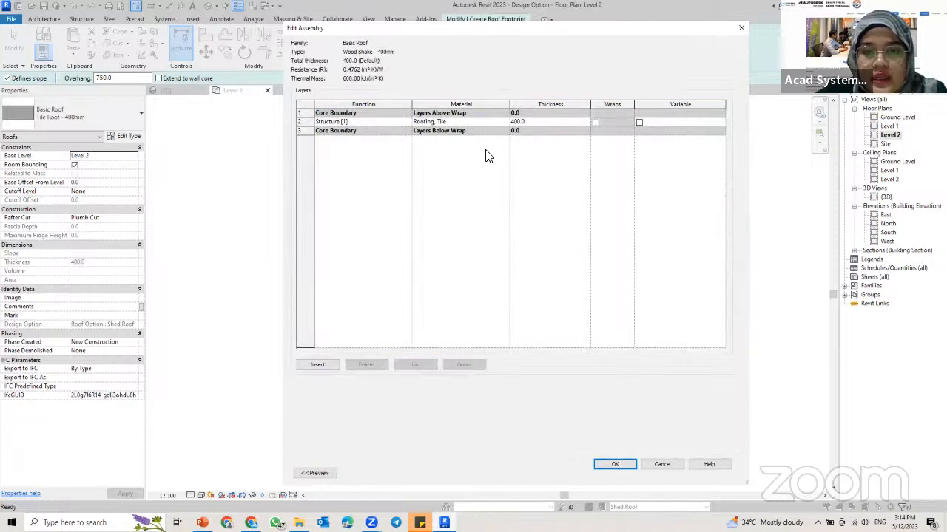
left_click(481, 123)
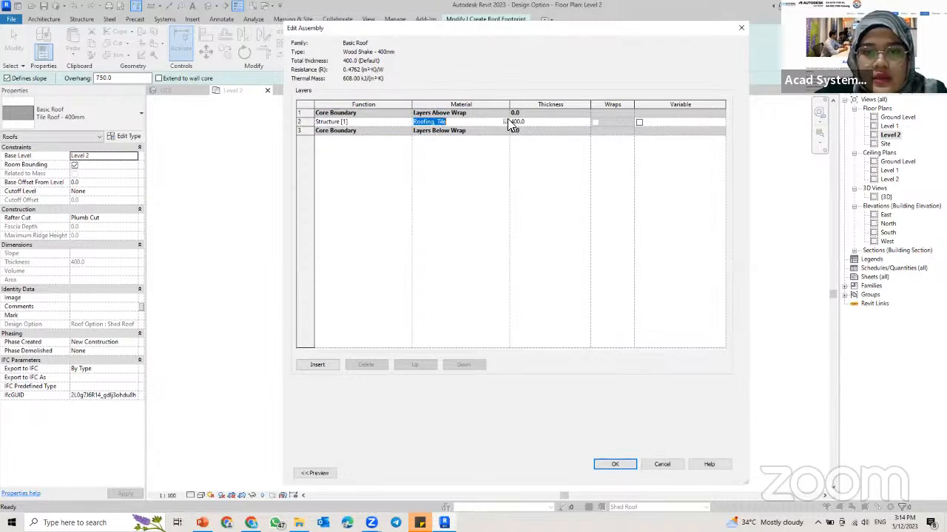
left_click(506, 122)
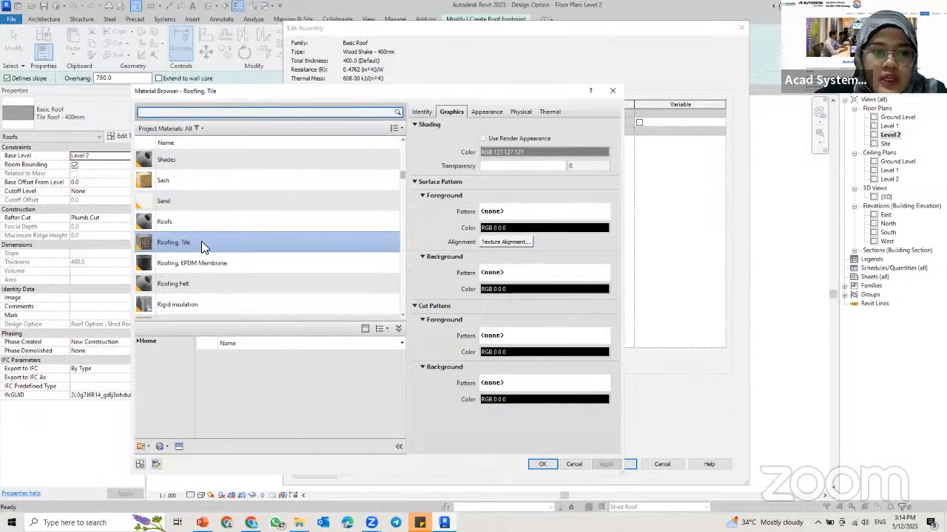
scroll(201, 241, "up", 5)
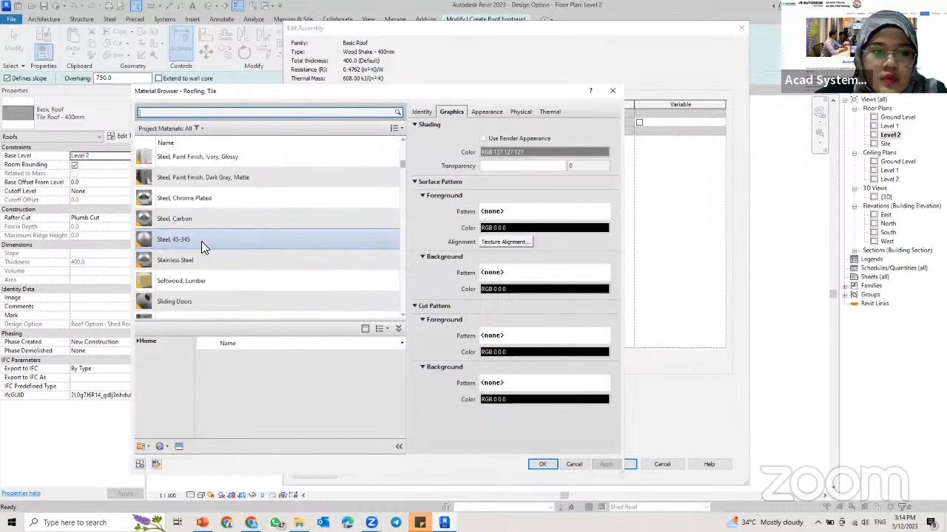
left_click(202, 113)
type("rood")
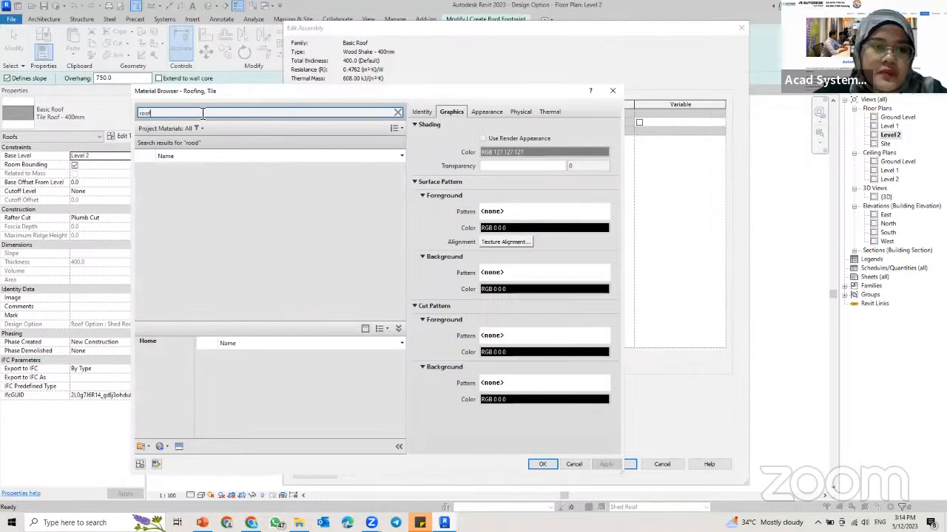
scroll(244, 259, "down", 1)
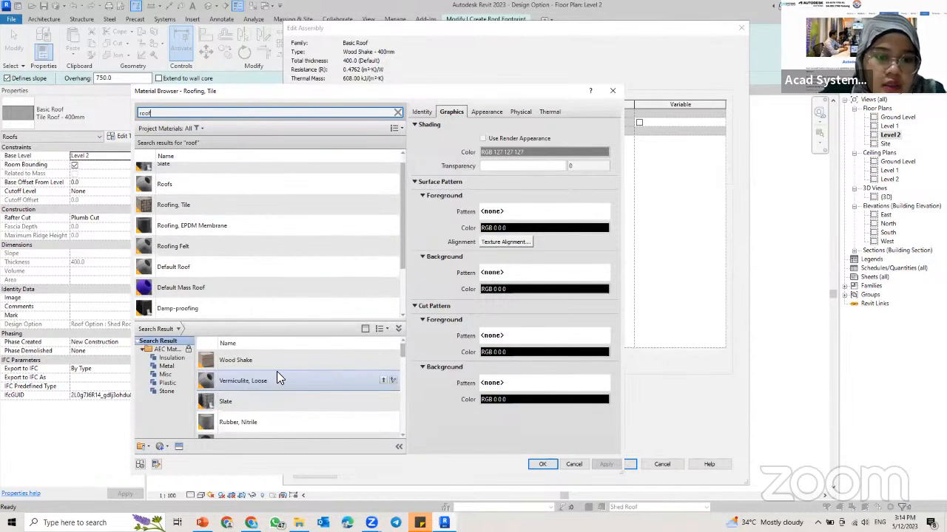
Step: Add the Wood Shake library material to the project, assign it to the roof's structure layer and accept the type properties
left_click(278, 363)
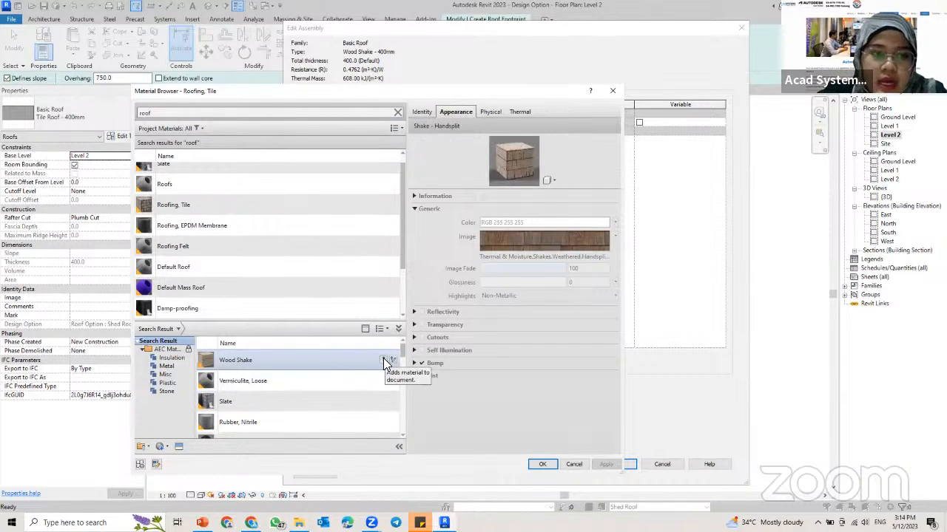
left_click(383, 360)
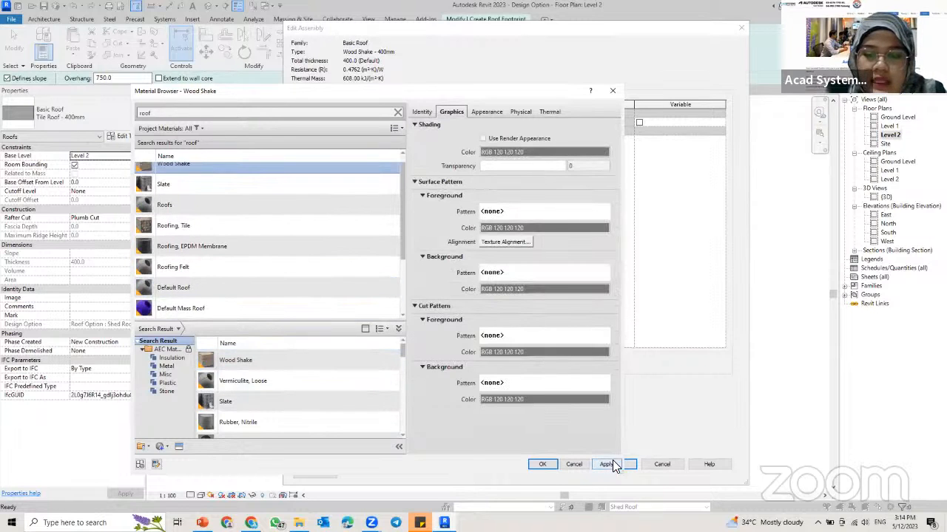
left_click(611, 463)
left_click(540, 465)
left_click(621, 464)
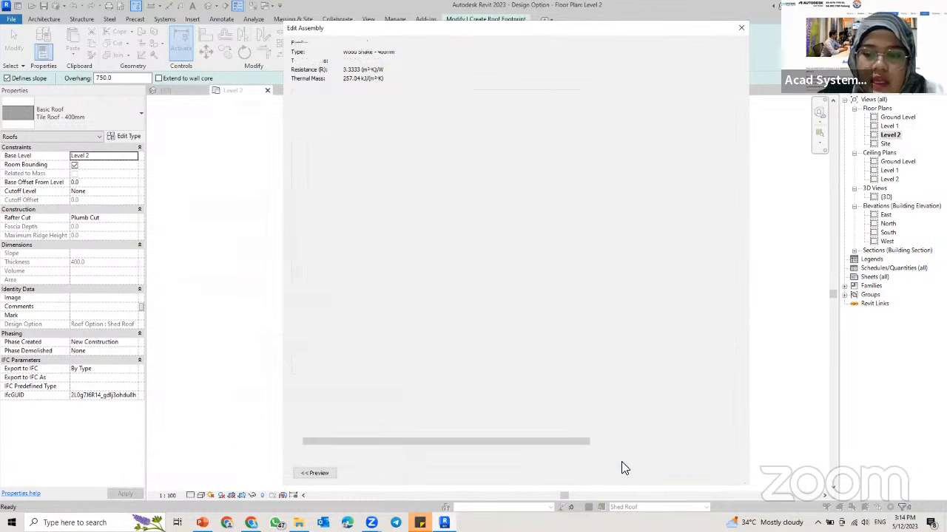
left_click(627, 476)
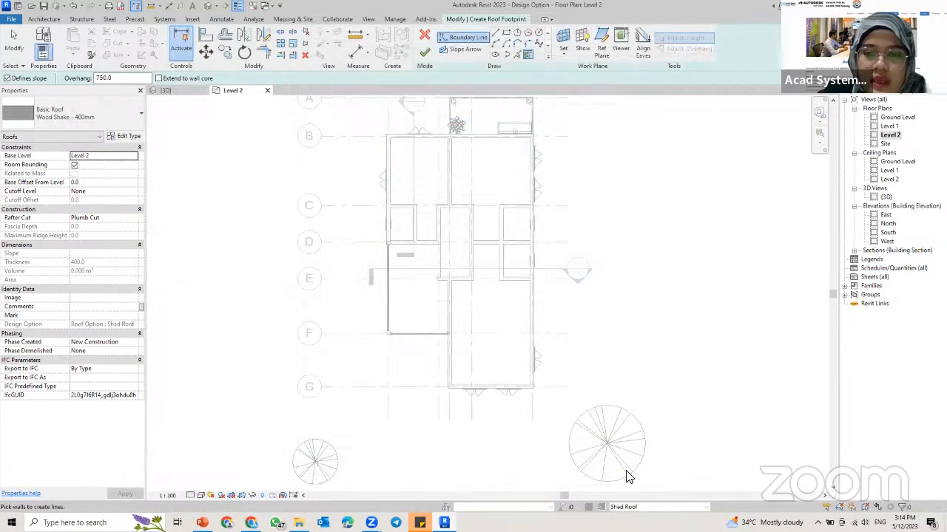
Step: Create slope-defining roof boundary lines with a 750 overhang from the four outer walls on the east, north, west and south sides
left_click(536, 219)
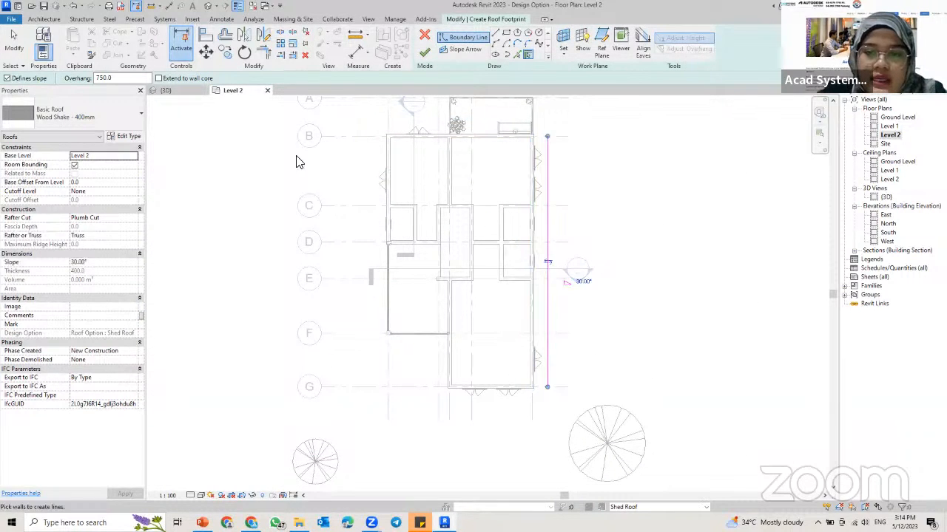
left_click(490, 144)
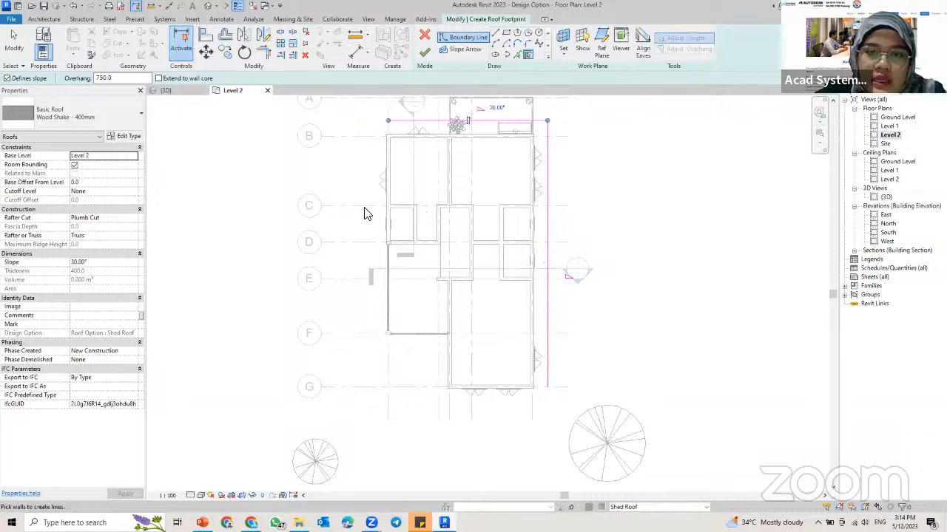
left_click(384, 200)
left_click(517, 381)
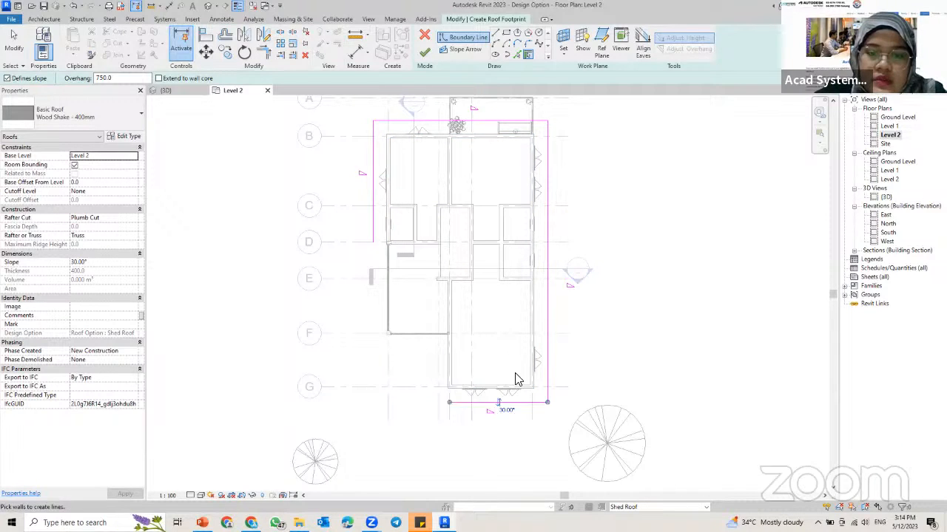
Step: Trim the south and west boundary lines to a corner so the roof footprint forms a closed rectangle
key("t")
key("r")
left_click(477, 402)
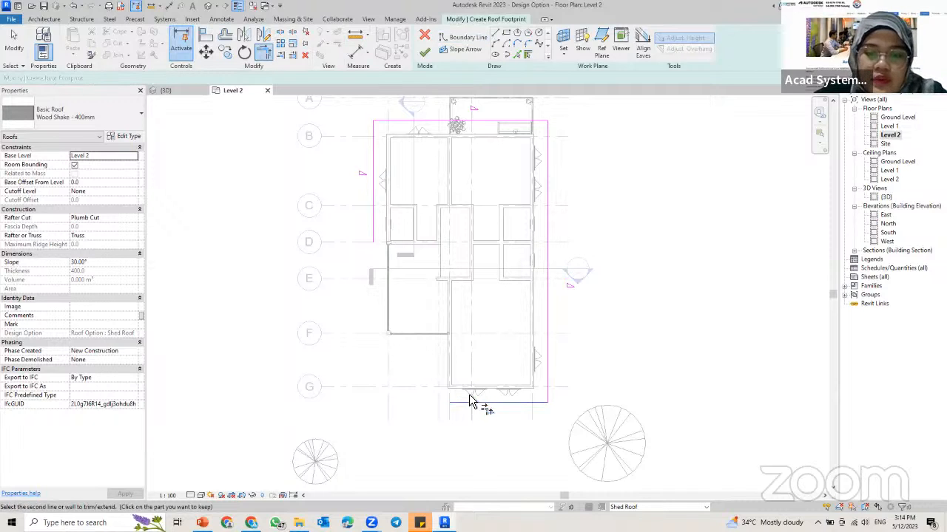
left_click(370, 229)
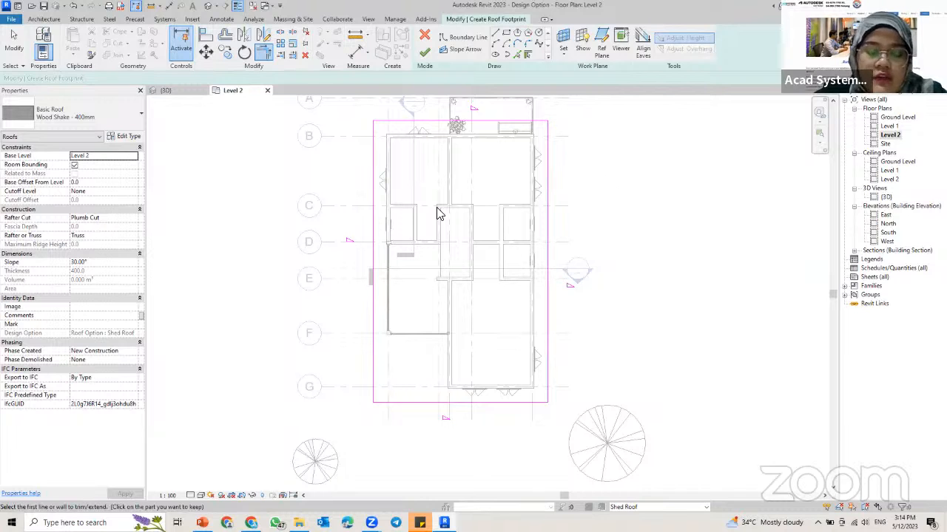
key("Escape")
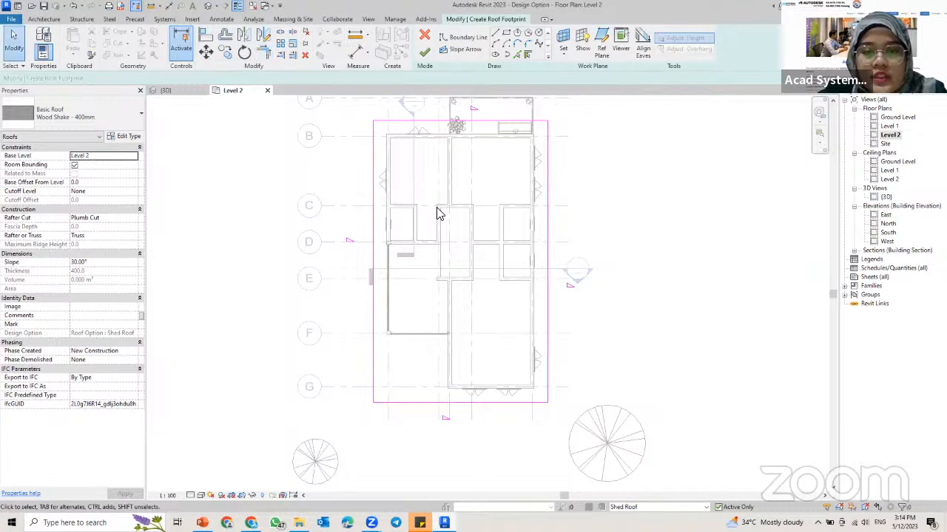
Step: Remove the roof slope definition from the east, south and west boundary lines, leaving out the line beside grid B
scroll(473, 256, "down", 1)
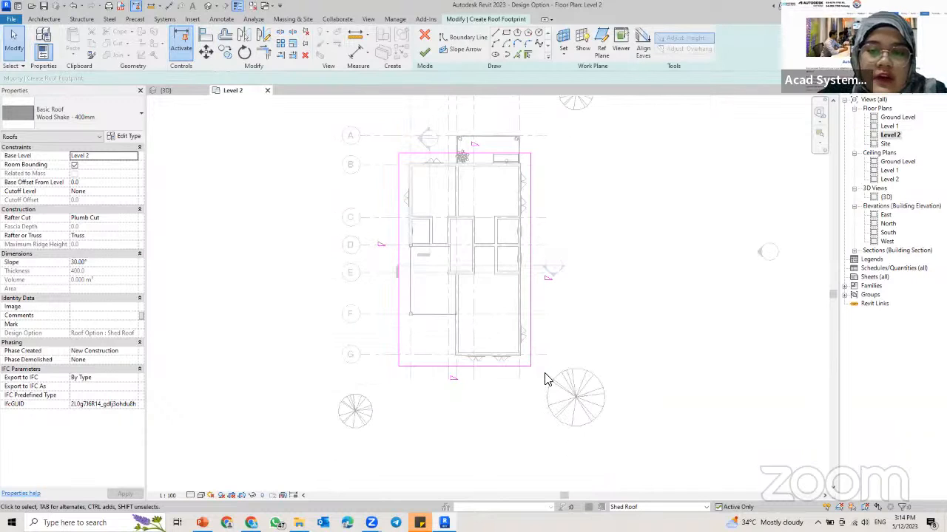
left_click_drag(542, 391, 374, 271)
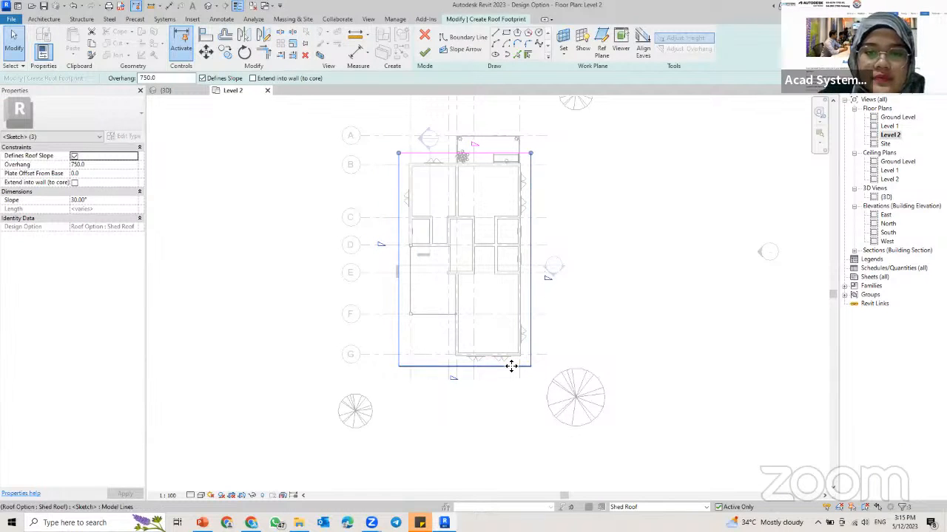
left_click(577, 354)
left_click_drag(551, 389, 391, 287)
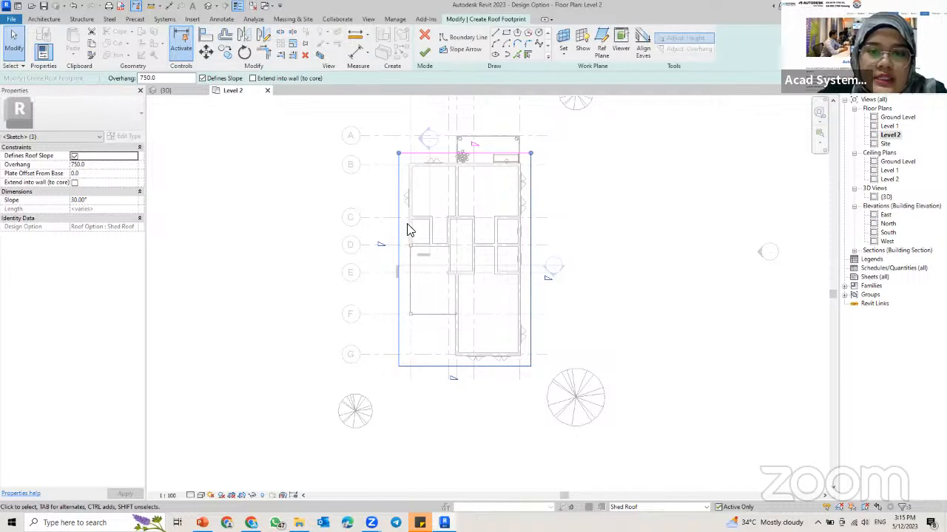
left_click(74, 158)
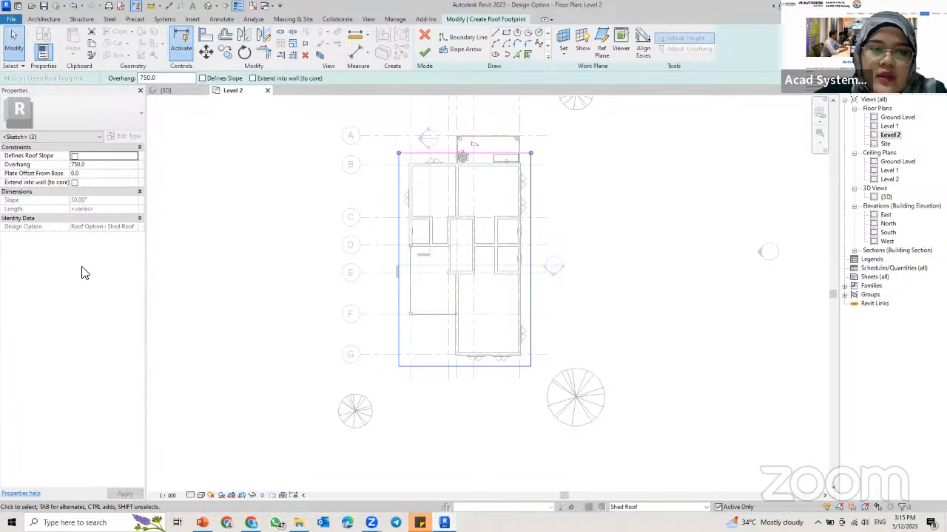
key("Escape")
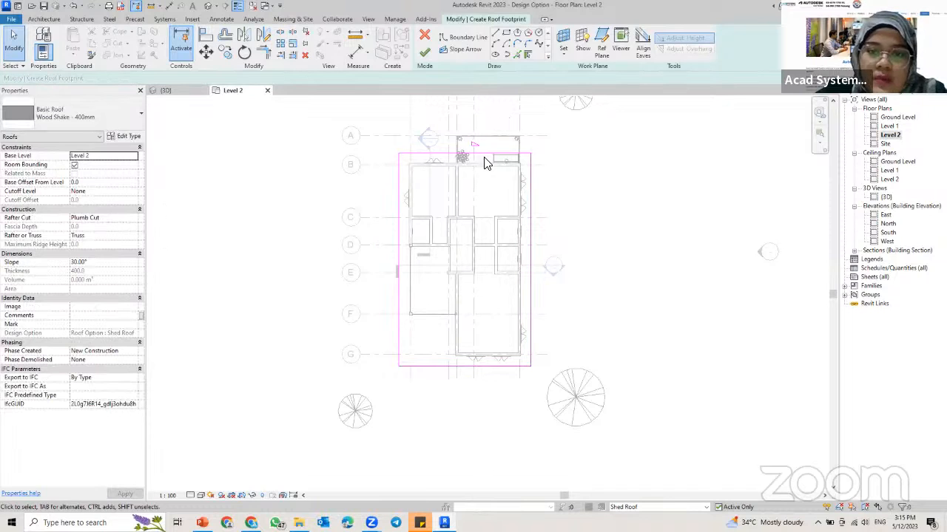
Step: Set the slope of the boundary line beside grid B to 5° and finish the shed roof footprint
scroll(452, 149, "up", 2)
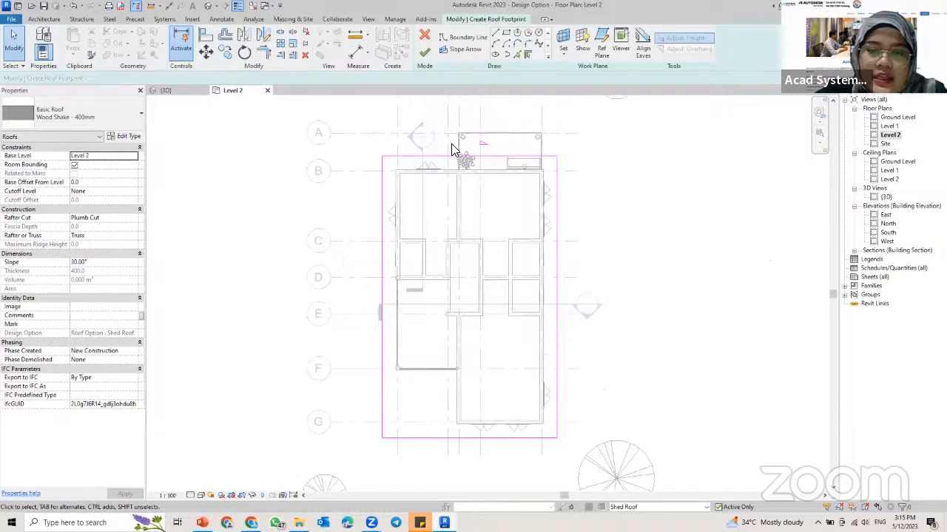
left_click(486, 163)
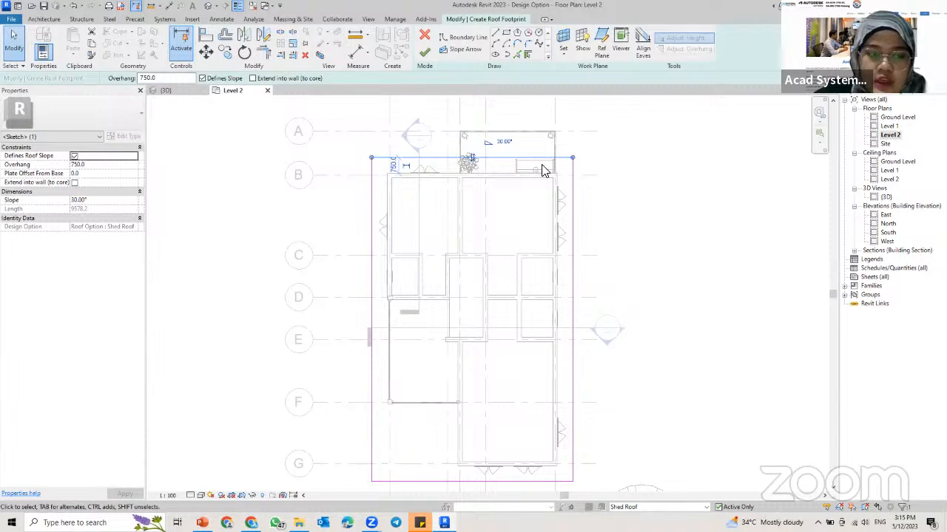
left_click(112, 200)
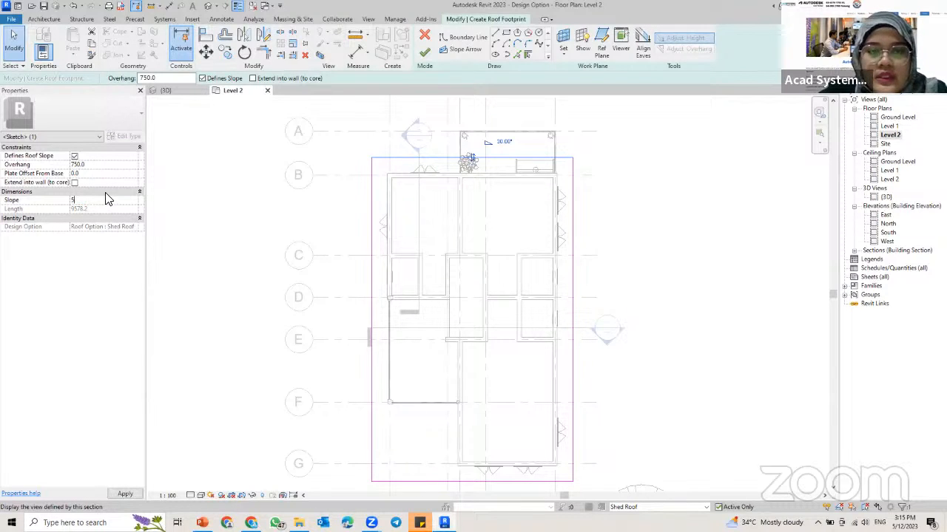
key("Return")
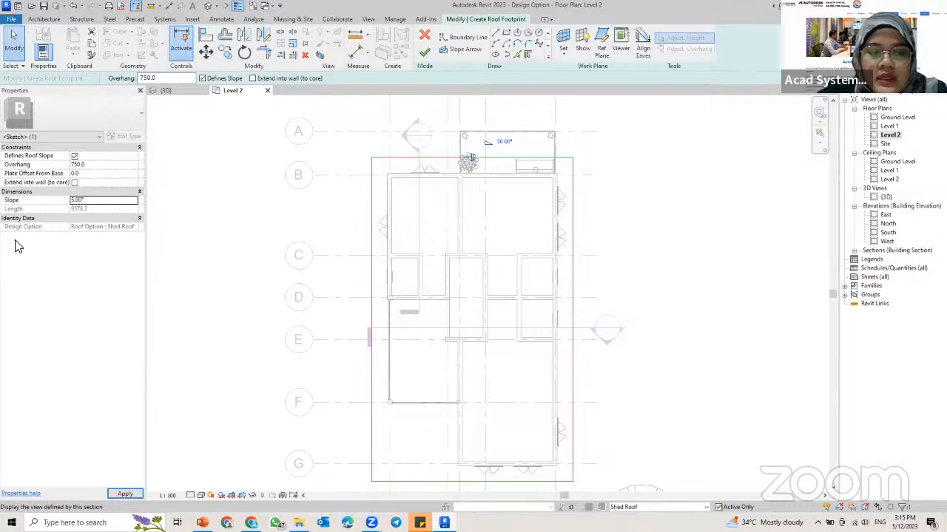
left_click(121, 493)
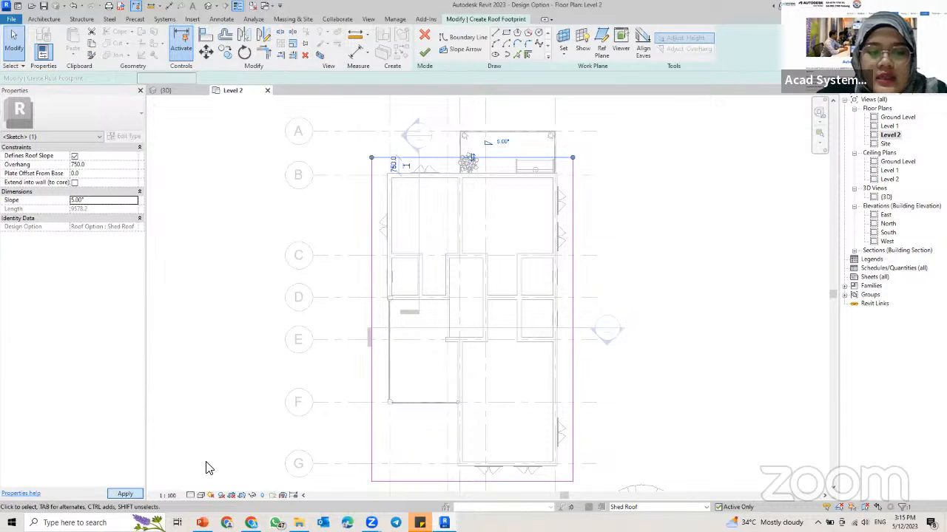
left_click(426, 63)
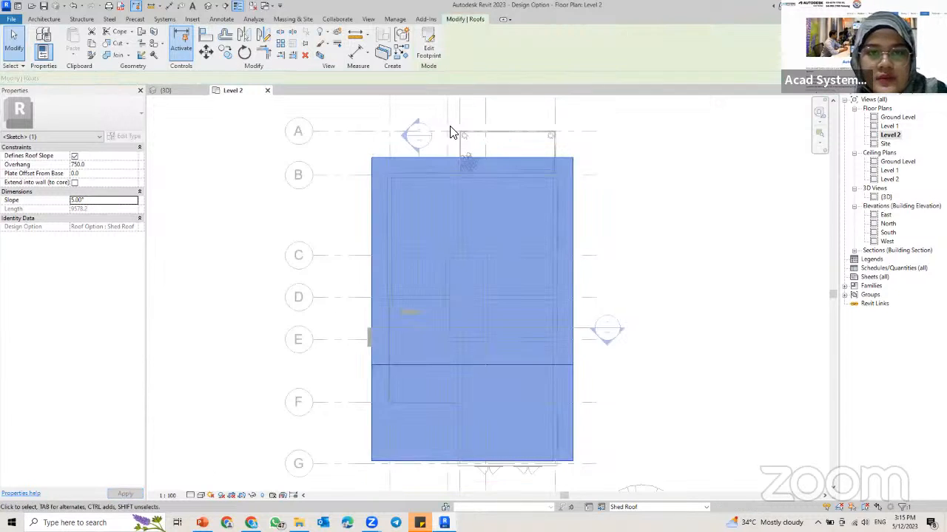
Step: Examine the wood-shake shed roof over the building from several angles in the 3D view
left_click(183, 94)
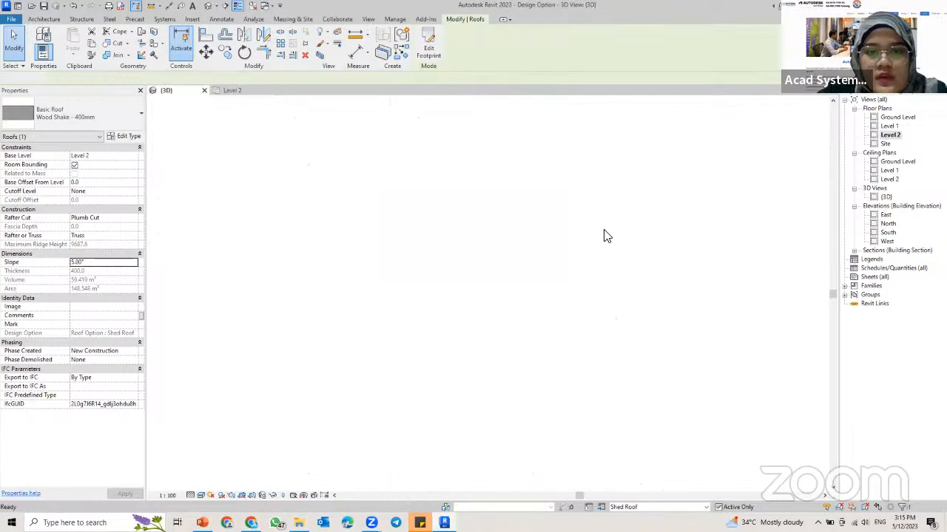
key("Escape")
mouse_move(494, 217)
middle_mouse_down("shift")
mouse_move(548, 216)
mouse_move(529, 240)
mouse_move(448, 254)
mouse_move(471, 231)
mouse_move(505, 230)
middle_mouse_up("shift")
scroll(548, 211, "up", 2)
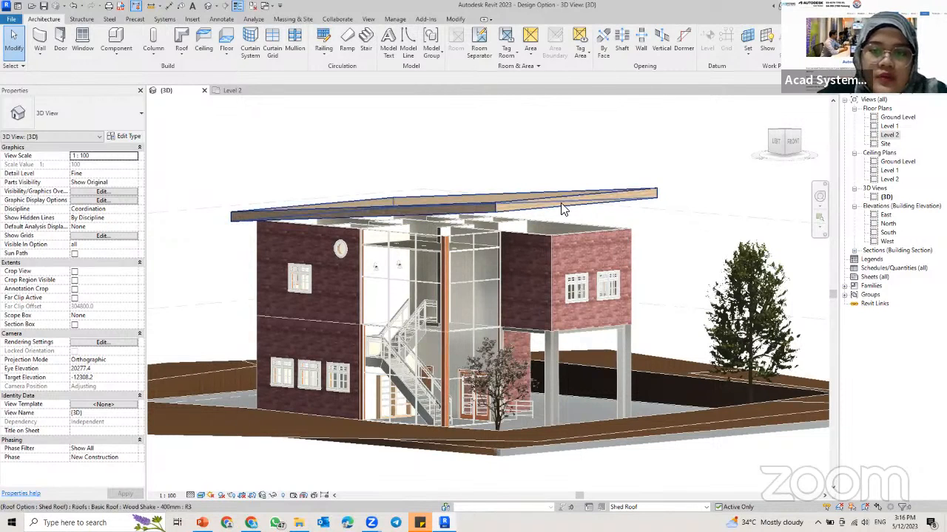
middle_click_drag(543, 198, 569, 223, "shift")
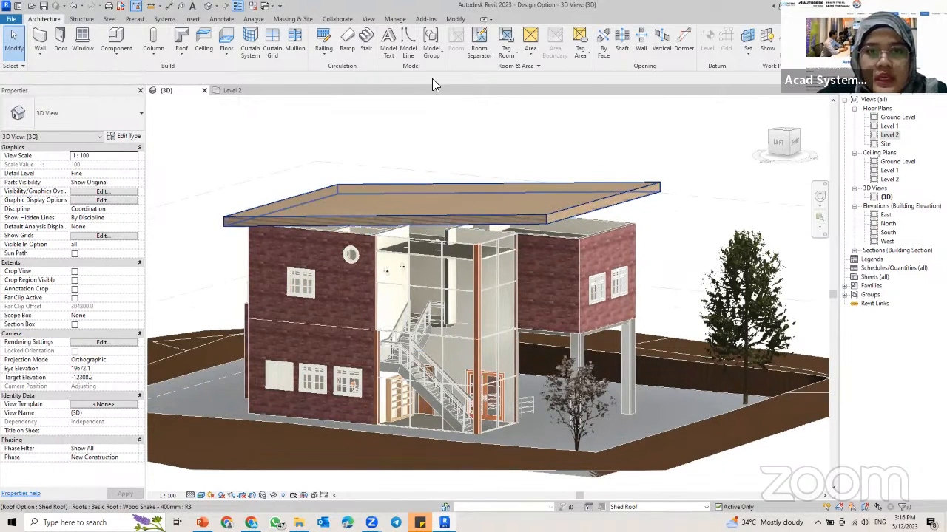
Step: Switch the active design option from Shed Roof back to Main Model and check the list of roof options
left_click(396, 21)
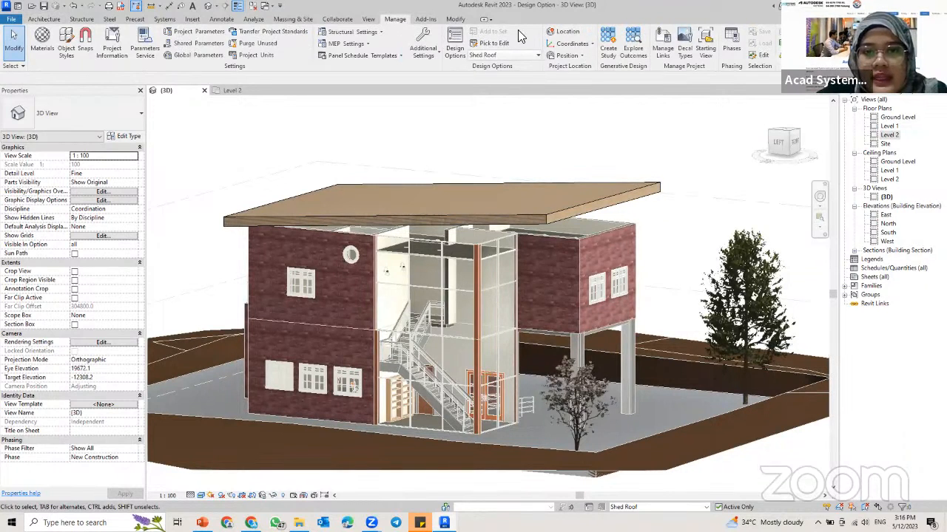
left_click(521, 59)
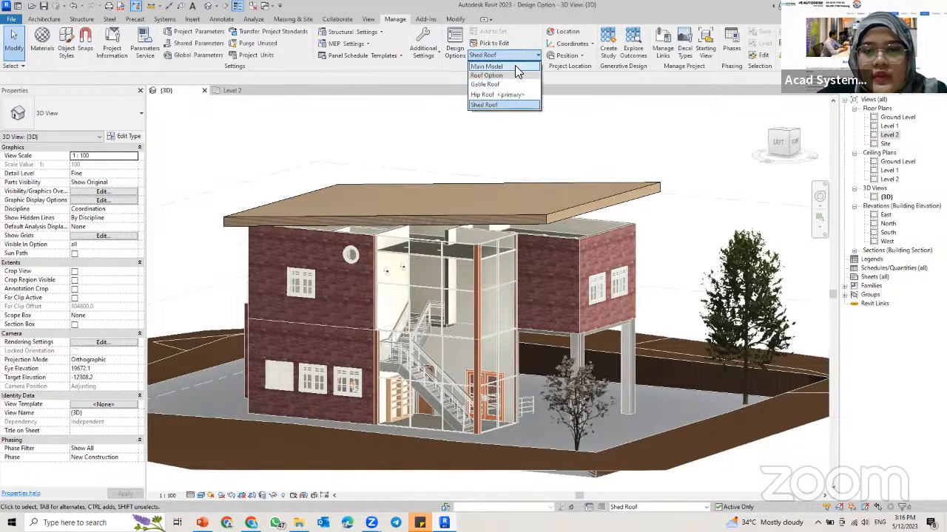
left_click(514, 65)
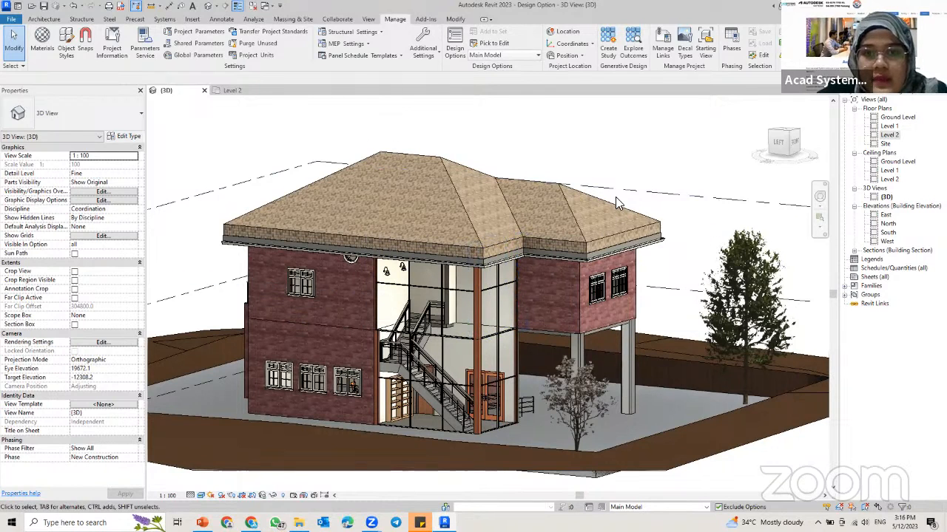
left_click(526, 56)
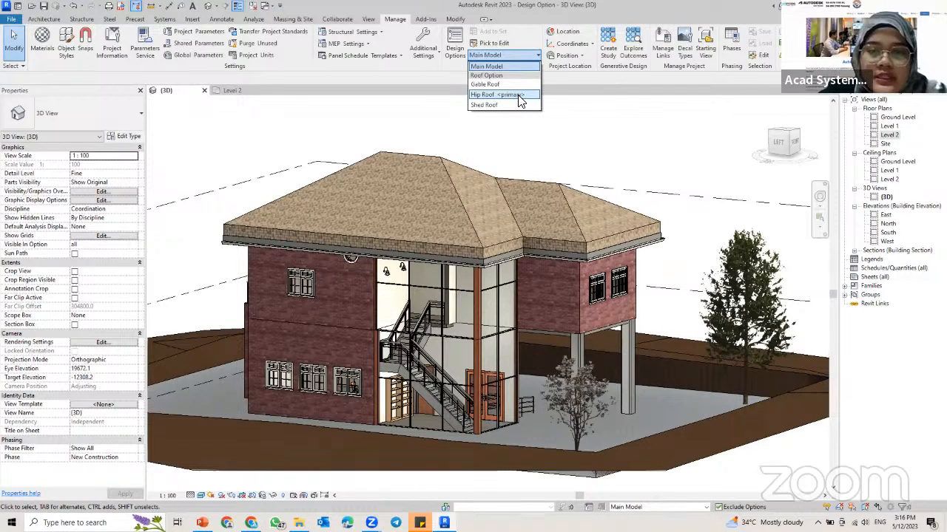
left_click(507, 58)
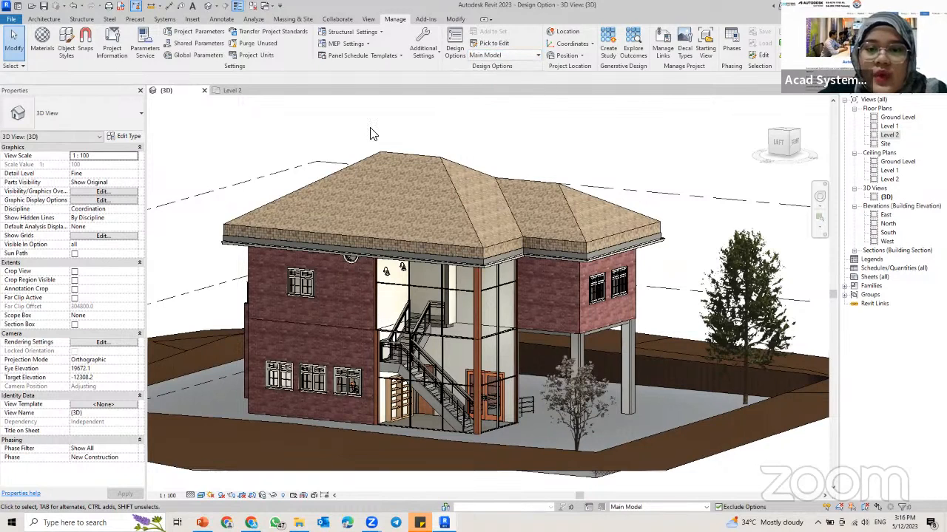
left_click(507, 59)
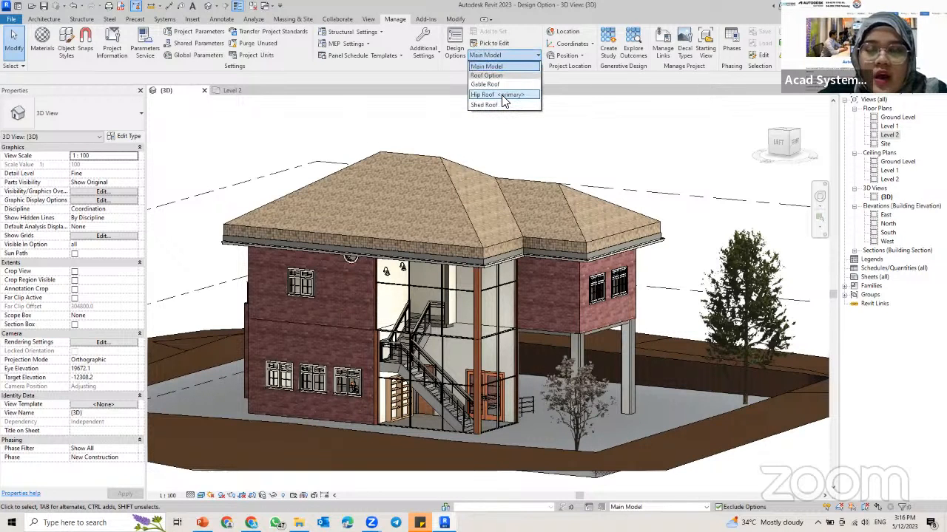
left_click(521, 55)
left_click(515, 56)
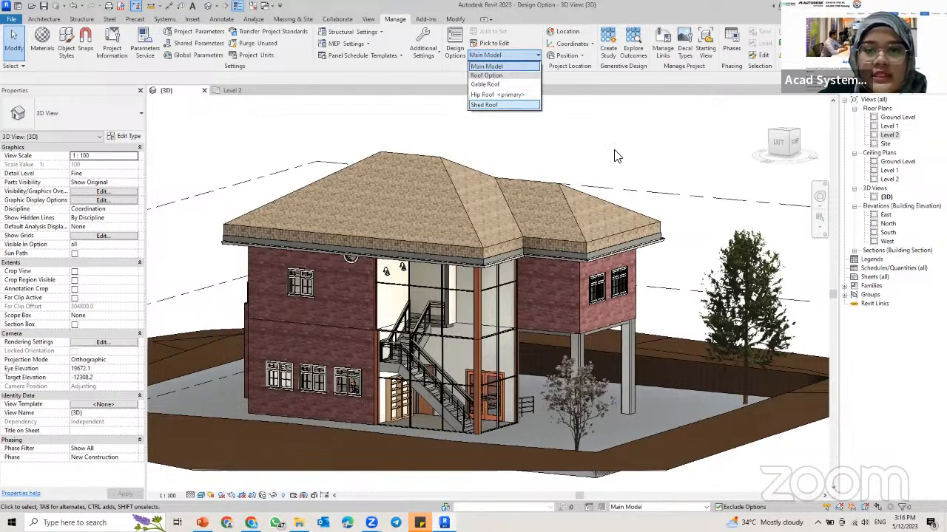
left_click(593, 120)
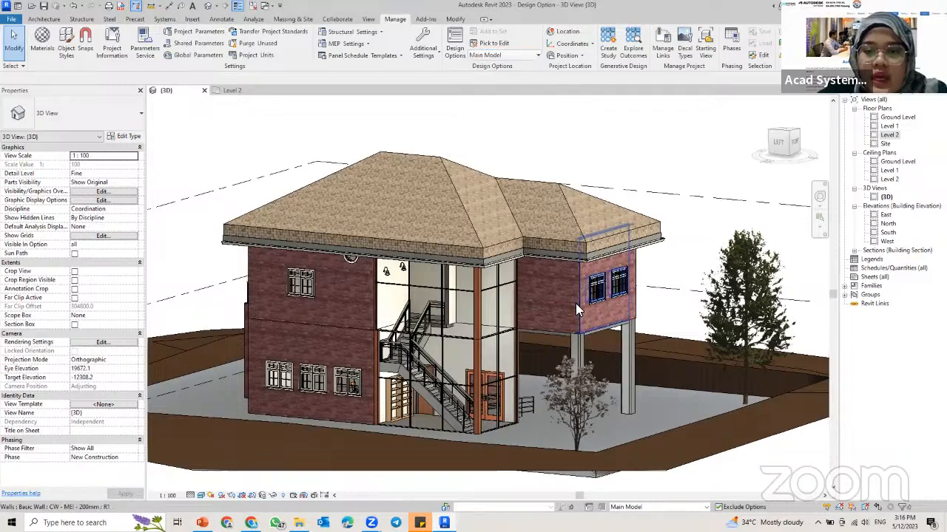
Step: Add the seven upper-floor exterior walls, including the curtain walls, to the Gable Roof, Hip Roof and Shed Roof options of the Roof Option set
middle_click_drag(537, 306, 492, 300, "shift")
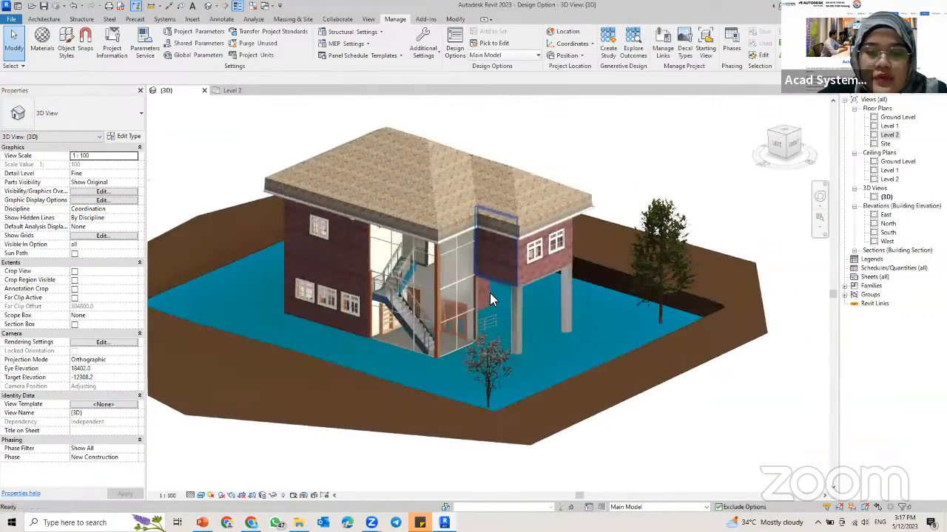
scroll(492, 299, "up", 5)
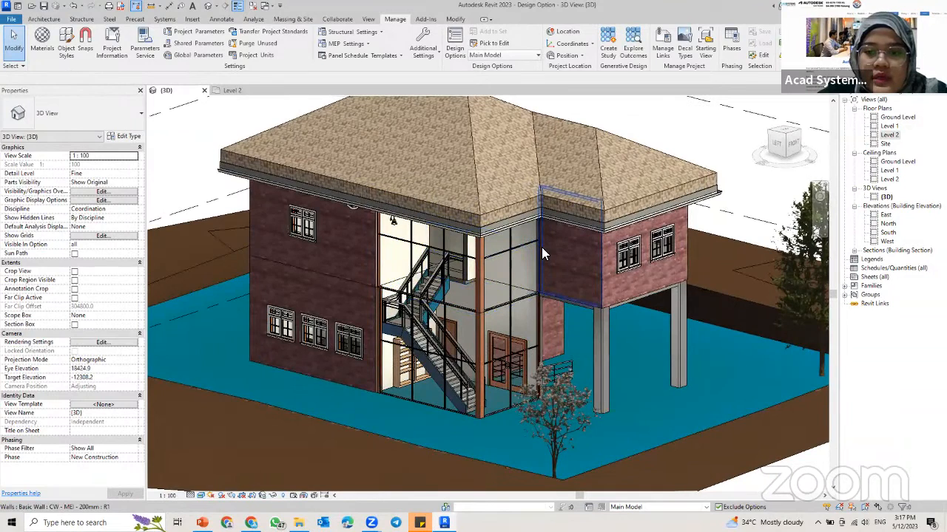
left_click(543, 254)
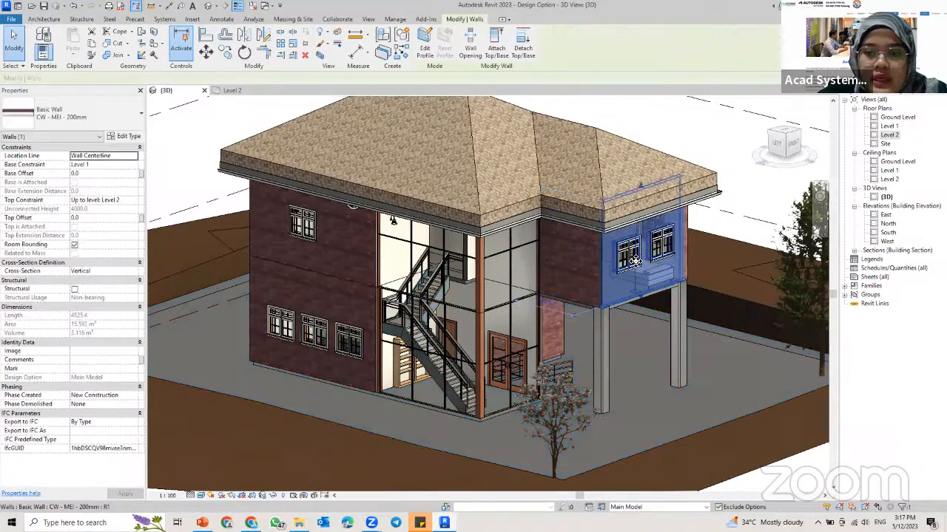
left_click(544, 254, "ctrl")
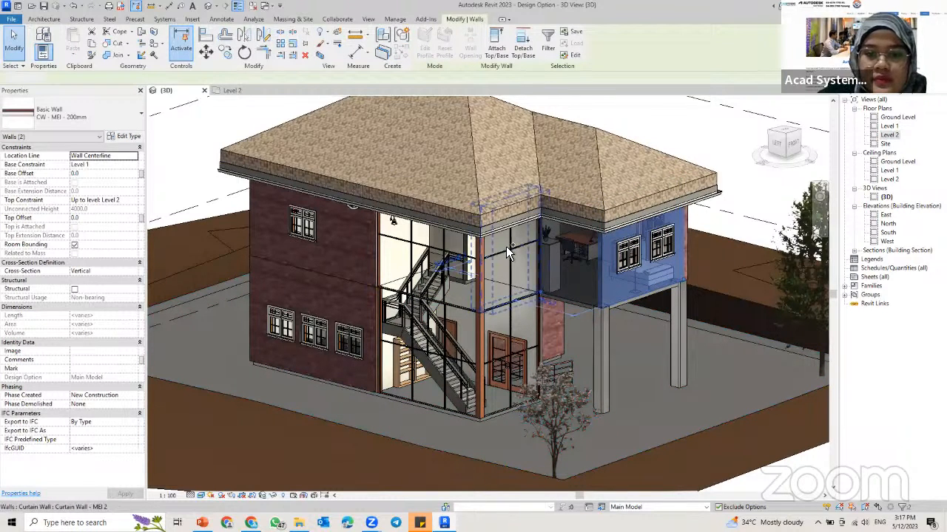
left_click(428, 251, "ctrl")
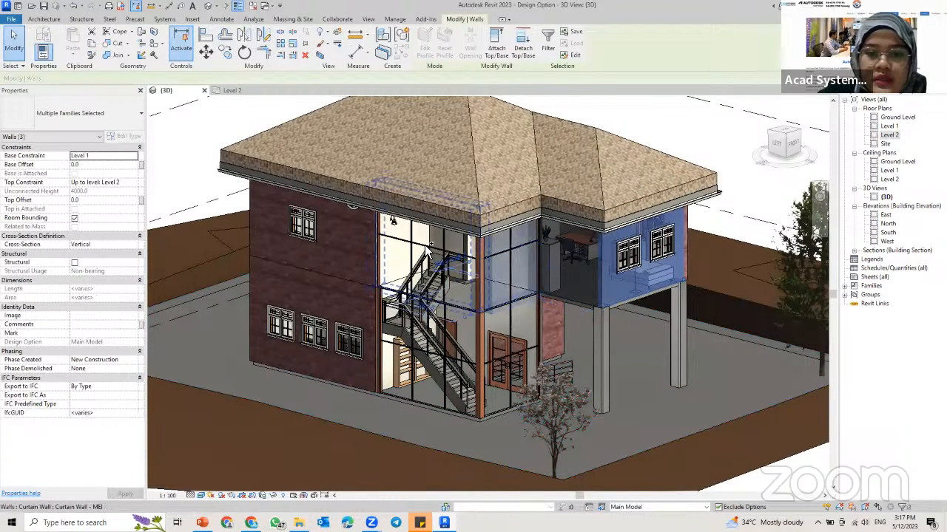
left_click(259, 224, "ctrl")
left_click(258, 224, "ctrl")
middle_click_drag(282, 236, 465, 269, "shift")
left_click(478, 275, "ctrl")
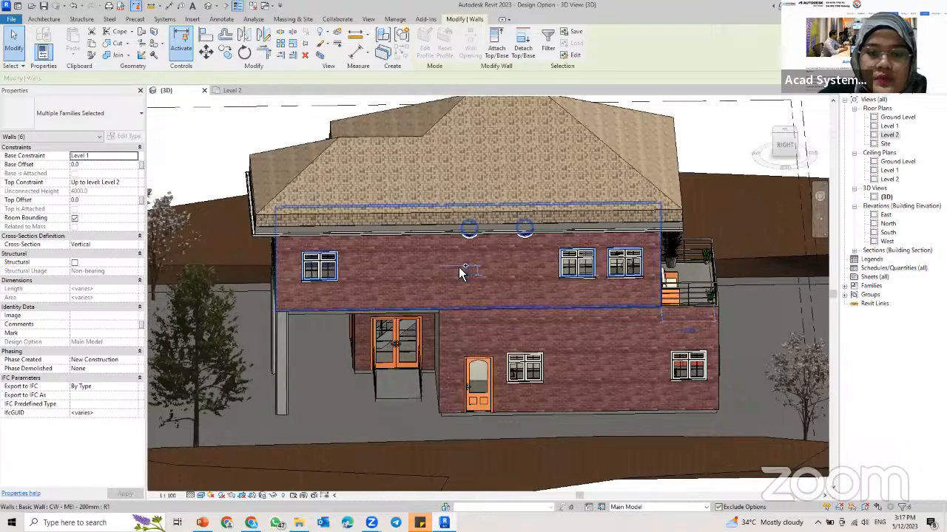
left_click(459, 273, "ctrl")
middle_click_drag(353, 280, 636, 260, "shift")
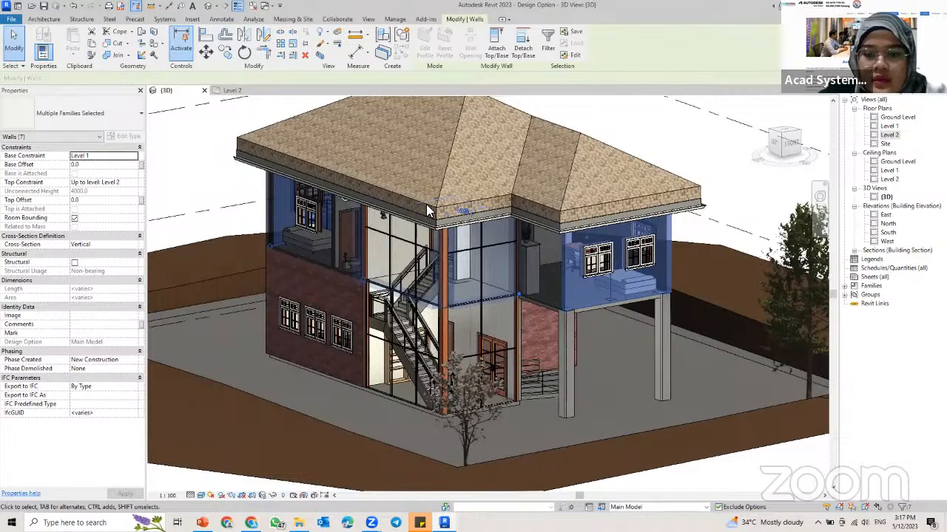
left_click(601, 508)
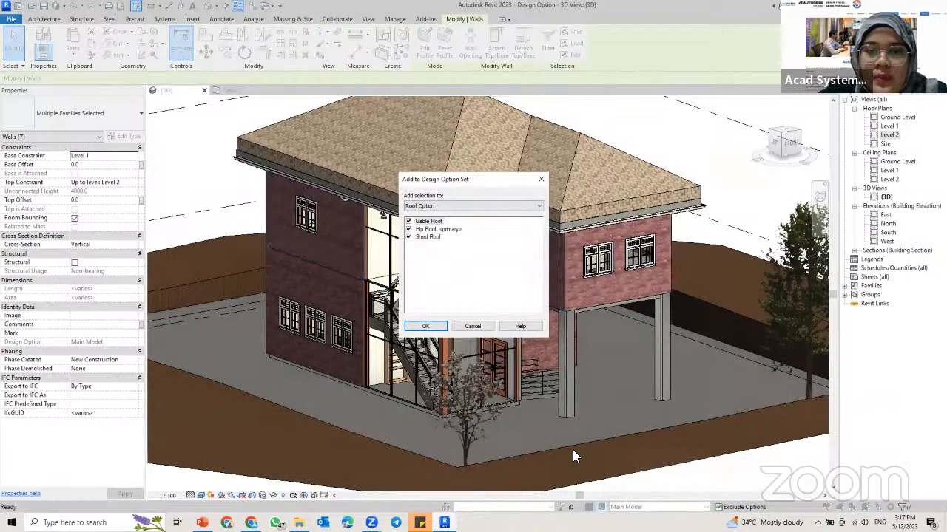
left_click(667, 169)
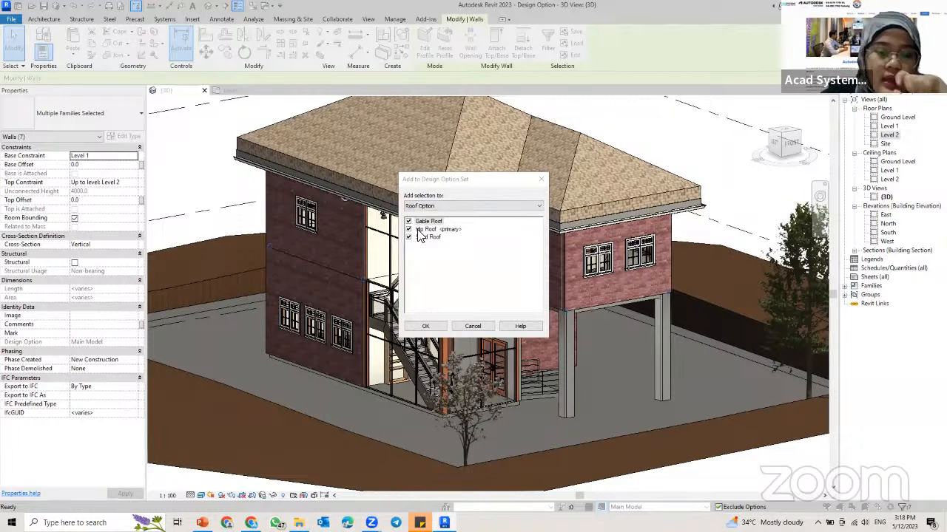
left_click(425, 326)
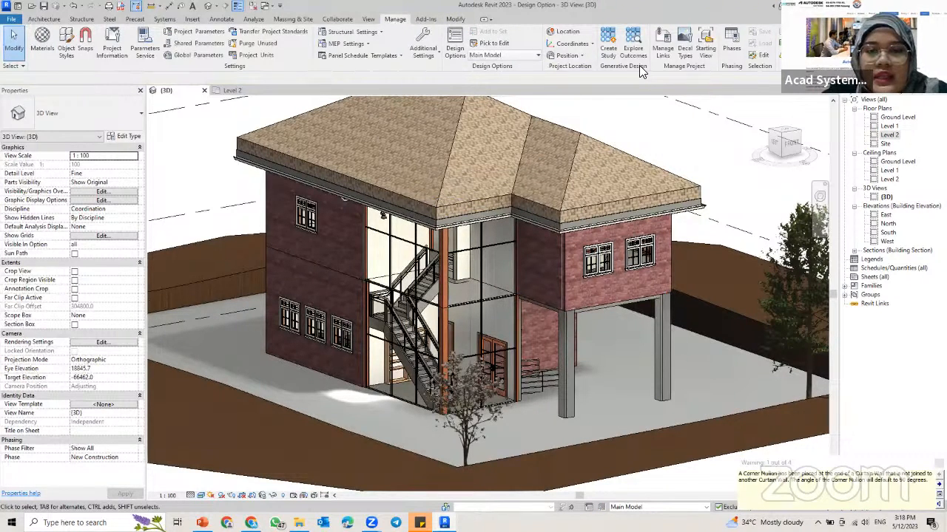
Step: Activate the Shed Roof option and attach the tops of its seven upper-floor walls to the shed roof, deleting the conflicting curtain wall mullions
left_click(533, 57)
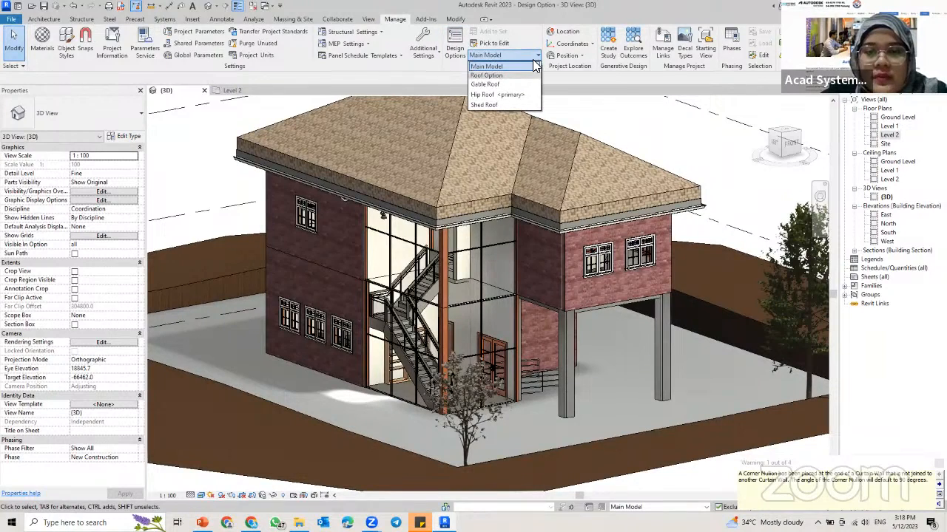
left_click(484, 105)
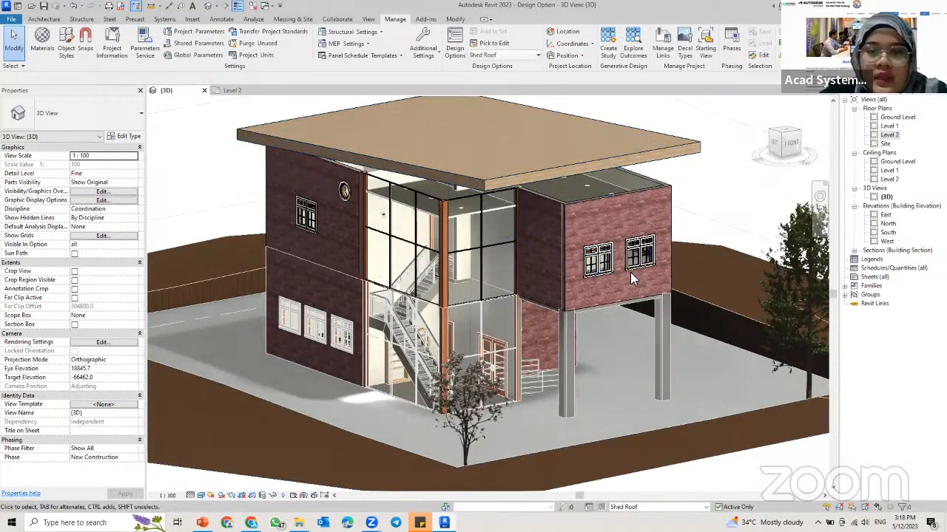
left_click(615, 205)
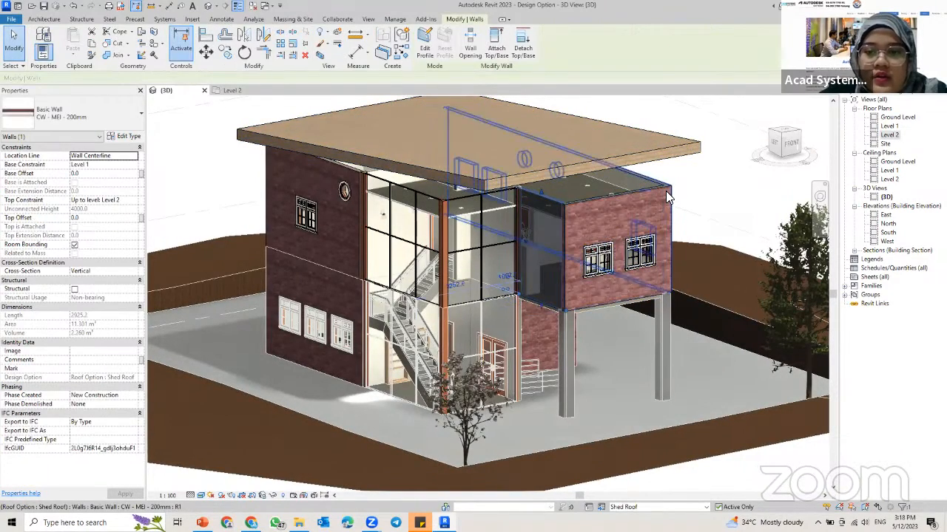
middle_click_drag(667, 197, 604, 189, "shift")
left_click(257, 207)
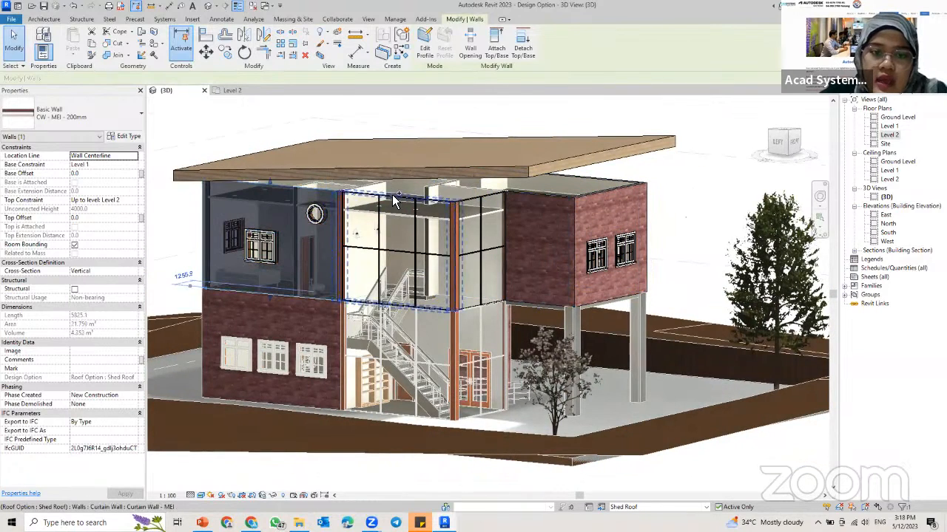
left_click(395, 201, "ctrl")
left_click(477, 207, "ctrl")
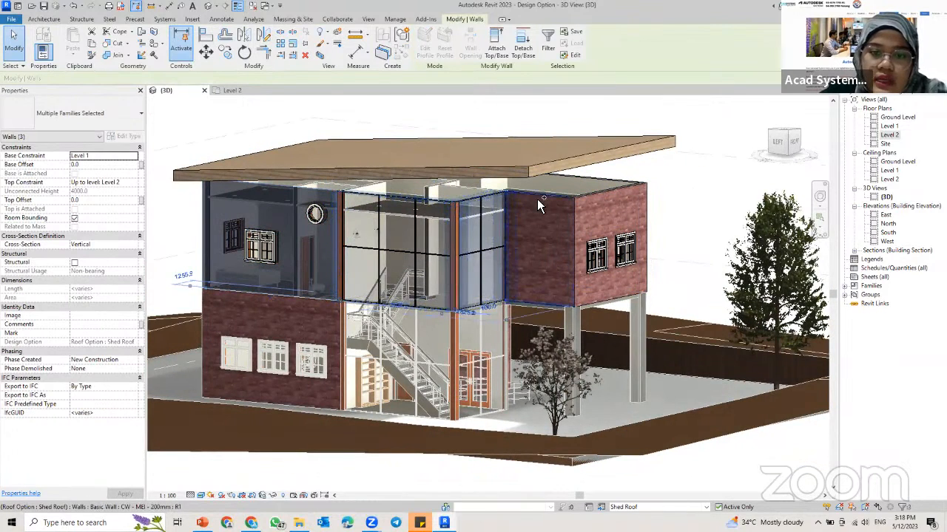
left_click(548, 206, "ctrl")
left_click(600, 201, "ctrl")
middle_click_drag(655, 213, 577, 235, "shift")
left_click(534, 209, "ctrl")
left_click(577, 235, "ctrl")
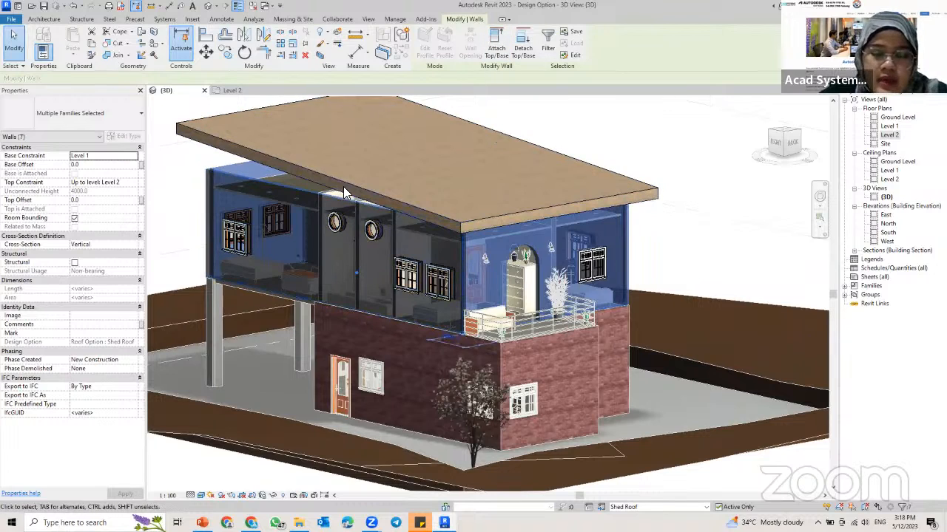
middle_click_drag(444, 155, 500, 125, "shift")
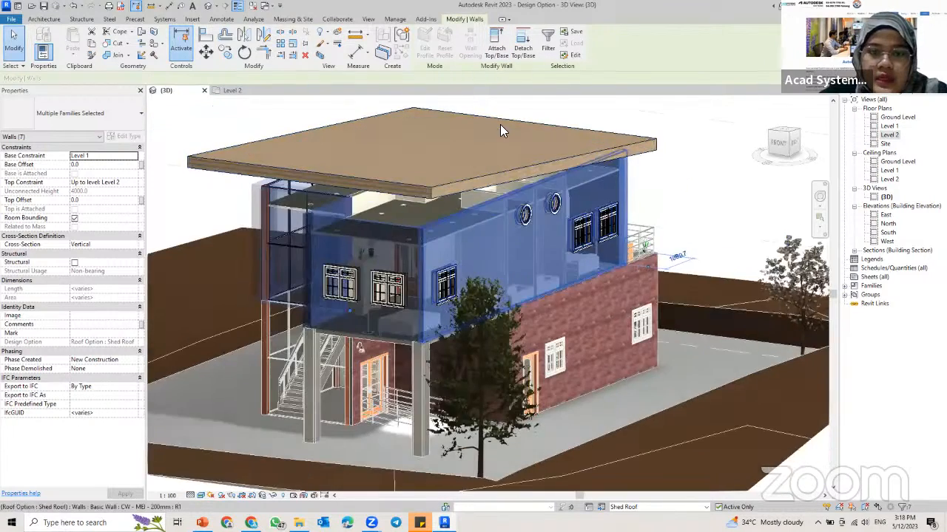
left_click(495, 45)
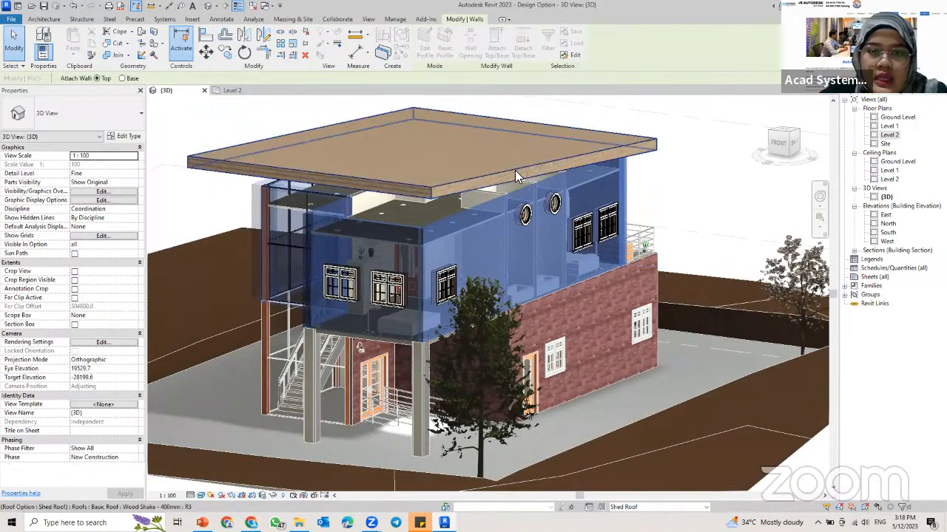
left_click(515, 170)
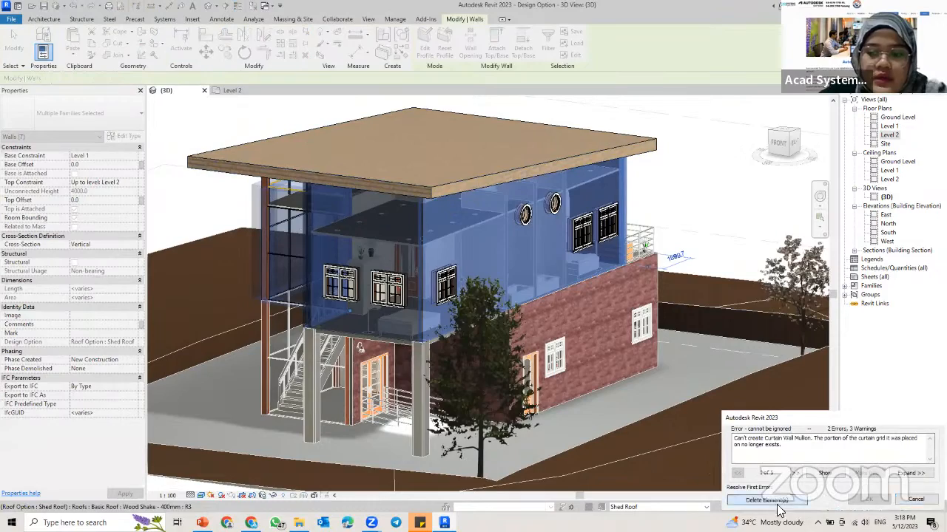
left_click(777, 504)
middle_click_drag(296, 285, 487, 228, "shift")
key("Escape")
scroll(496, 206, "down", 2)
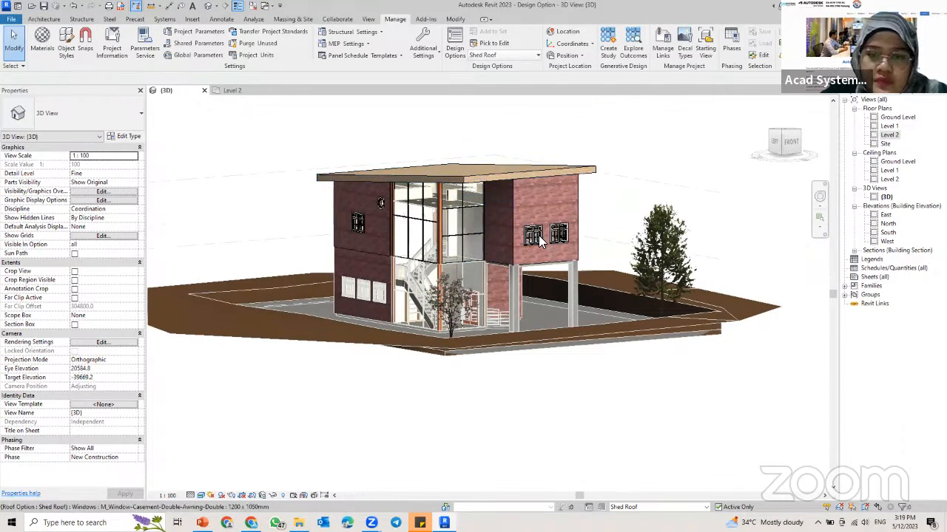
middle_click_drag(528, 274, 523, 298, "shift")
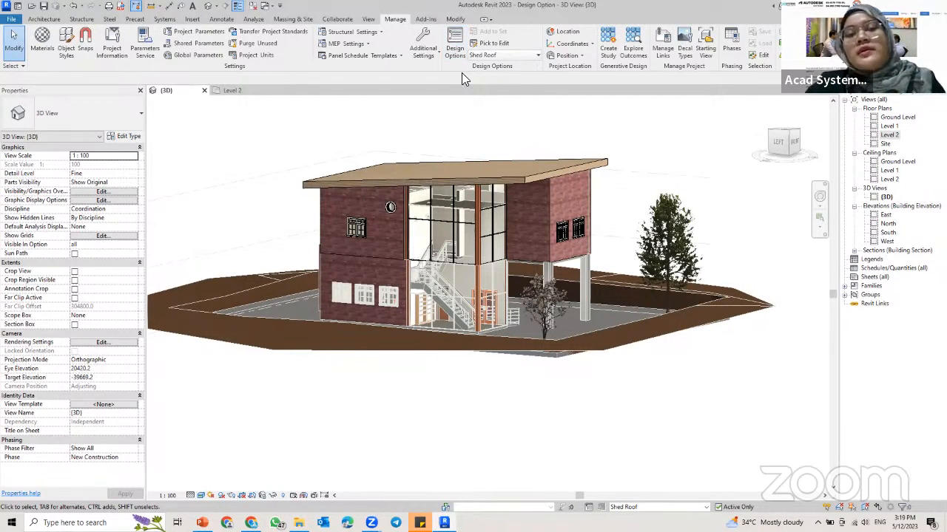
Step: Activate the Gable Roof option and start a roof by footprint in the Level 2 floor plan
left_click(516, 59)
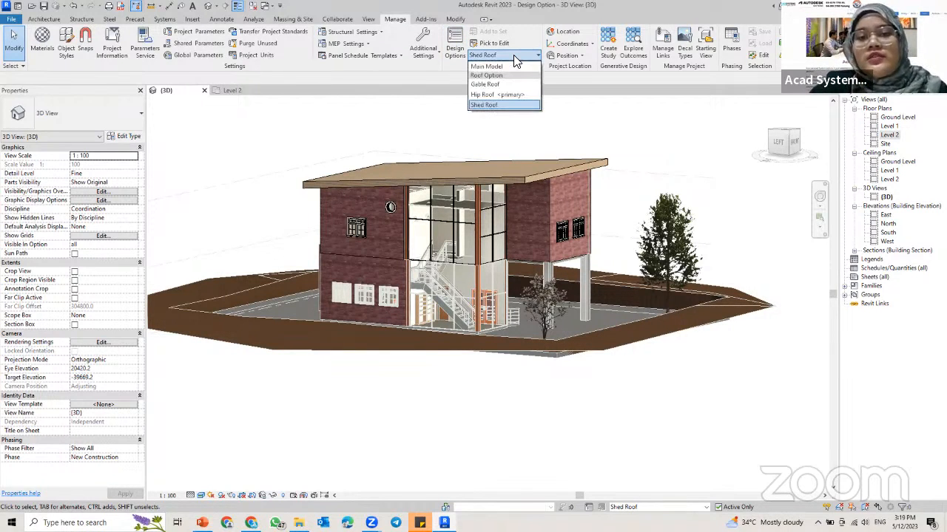
left_click(490, 85)
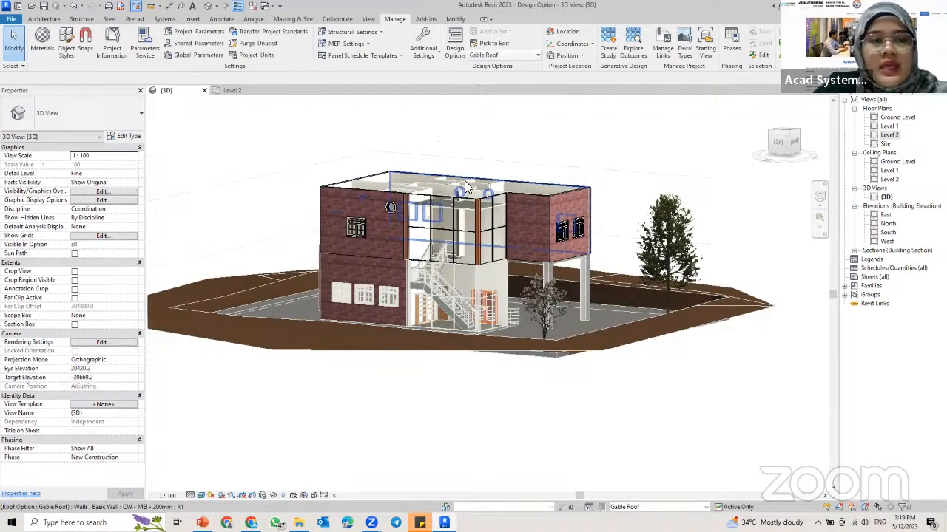
left_click(232, 90)
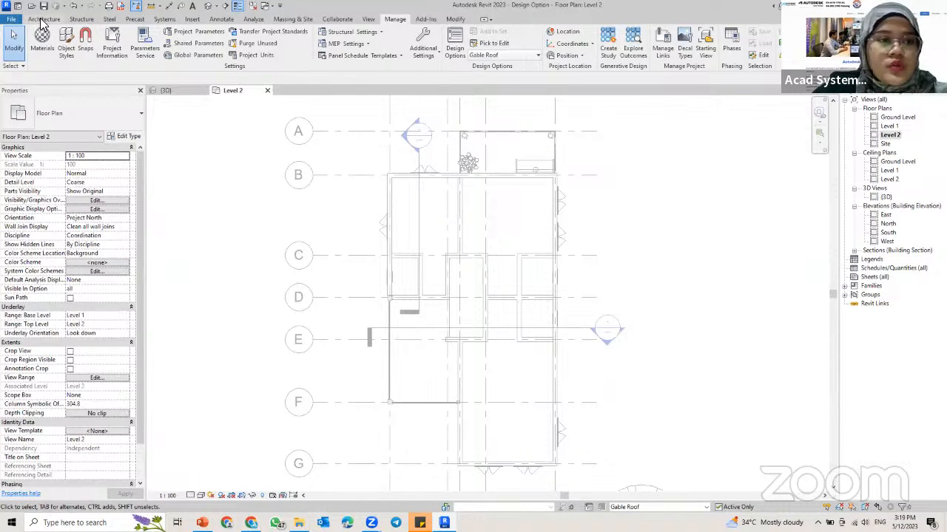
left_click(42, 19)
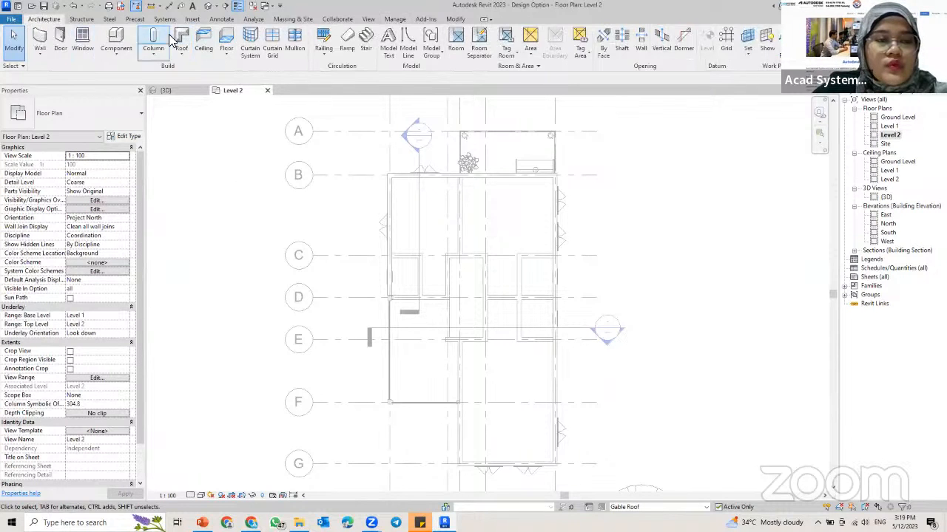
left_click(180, 54)
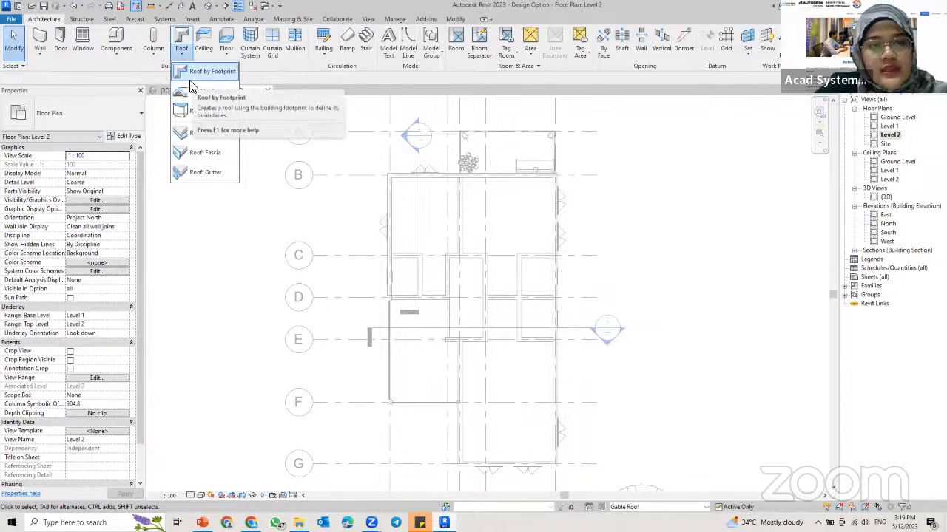
left_click(190, 77)
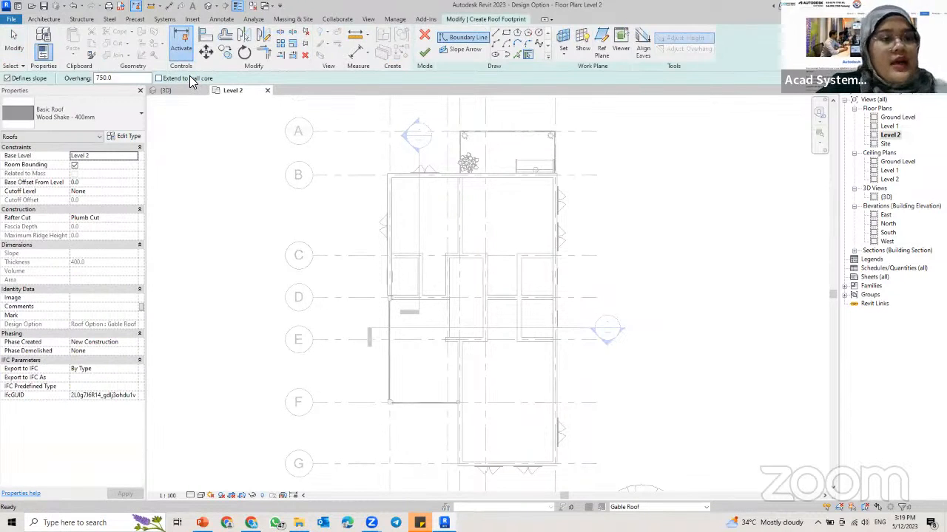
Step: Duplicate the Wood Shake - 400mm roof type under the name Gable Roof- 400mm
left_click(119, 137)
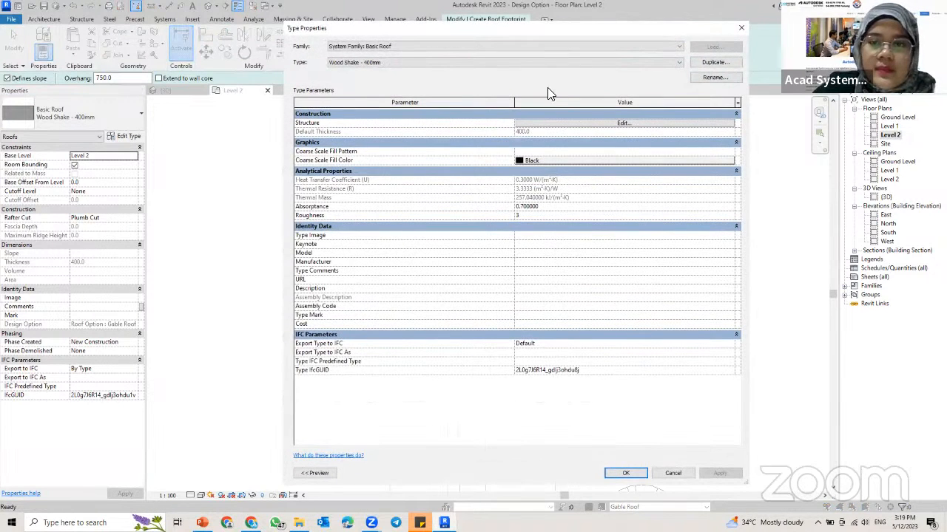
left_click(712, 62)
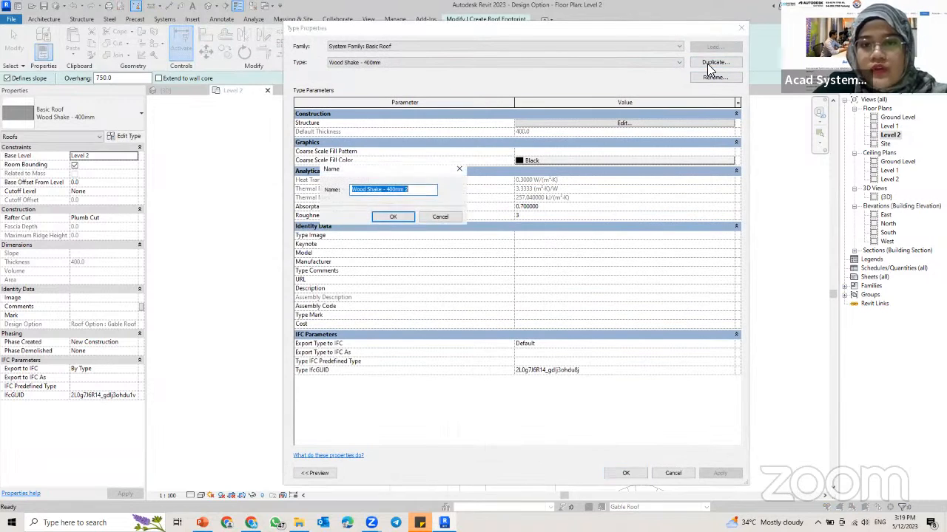
left_click(382, 189)
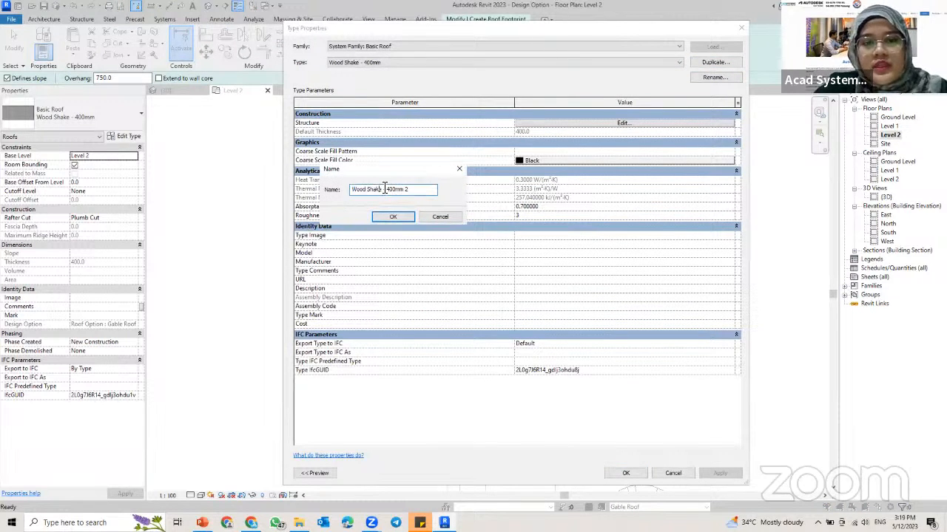
left_click_drag(384, 189, 338, 189)
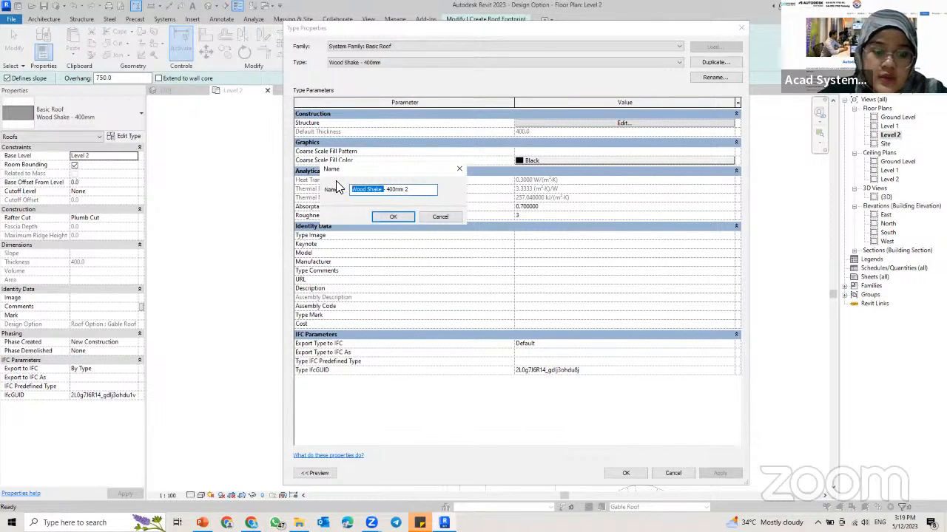
type("Gabl")
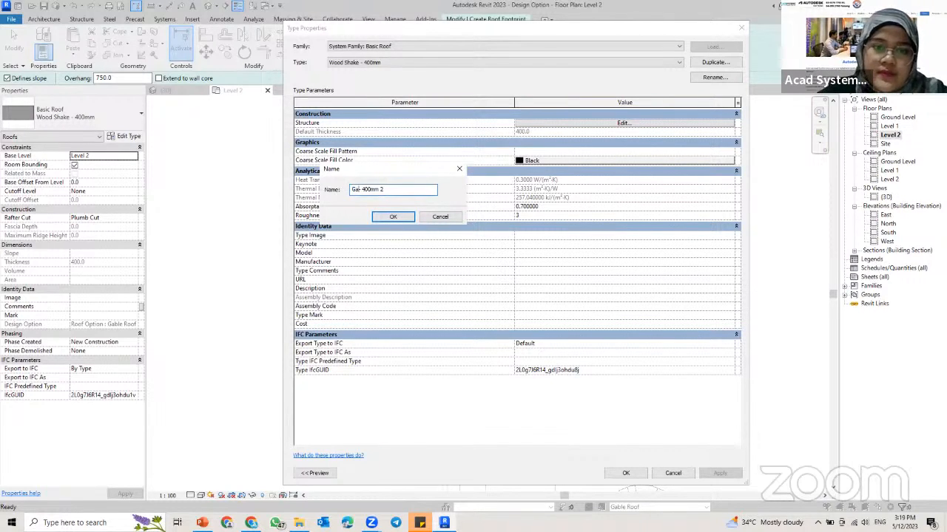
type("e Roof")
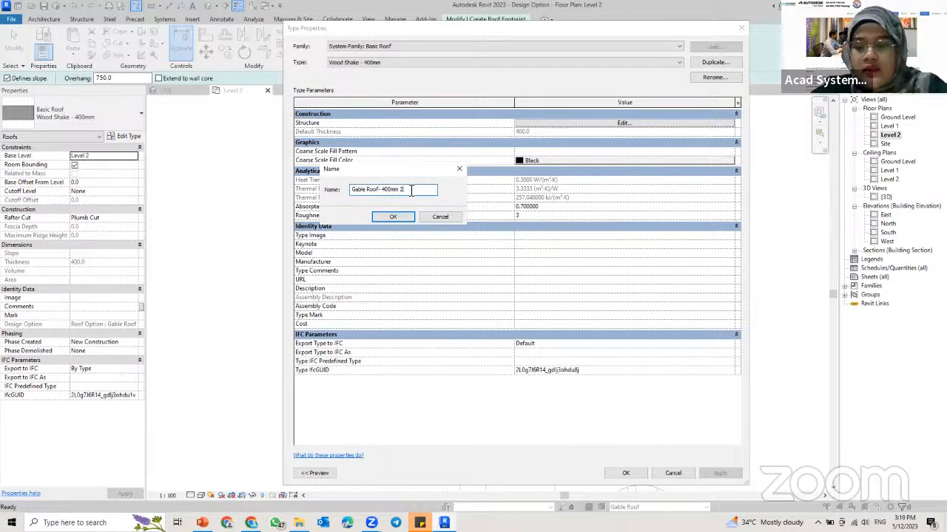
left_click(394, 216)
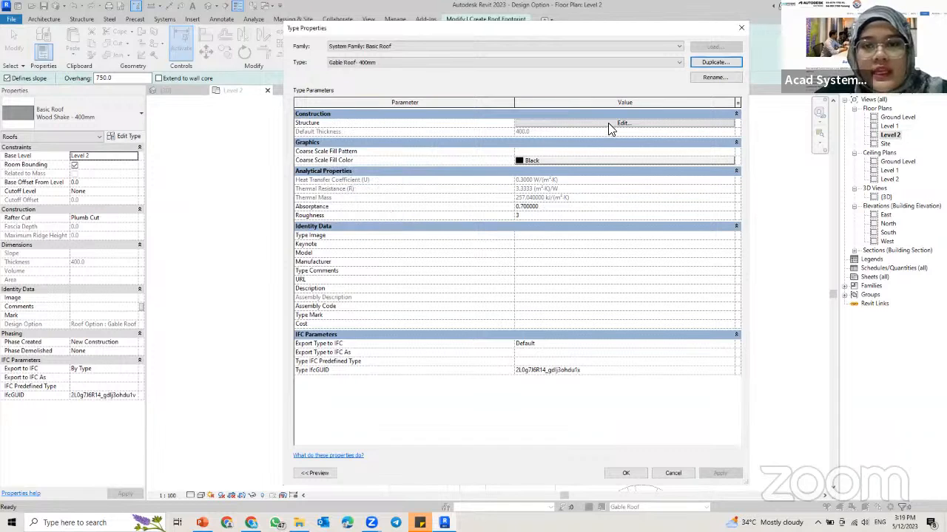
Step: Set the Structure layer material of the Gable Roof- 400mm type to Slate and accept the type properties
left_click(538, 122)
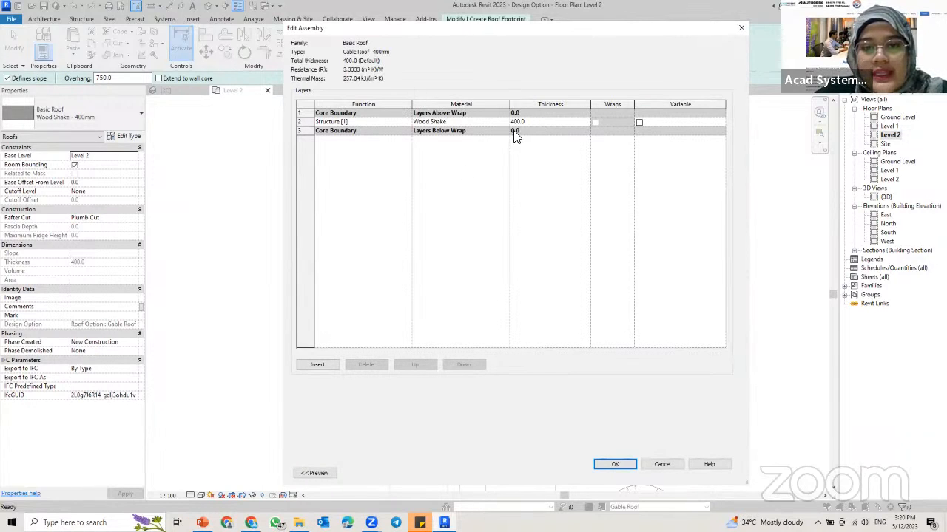
left_click(503, 124)
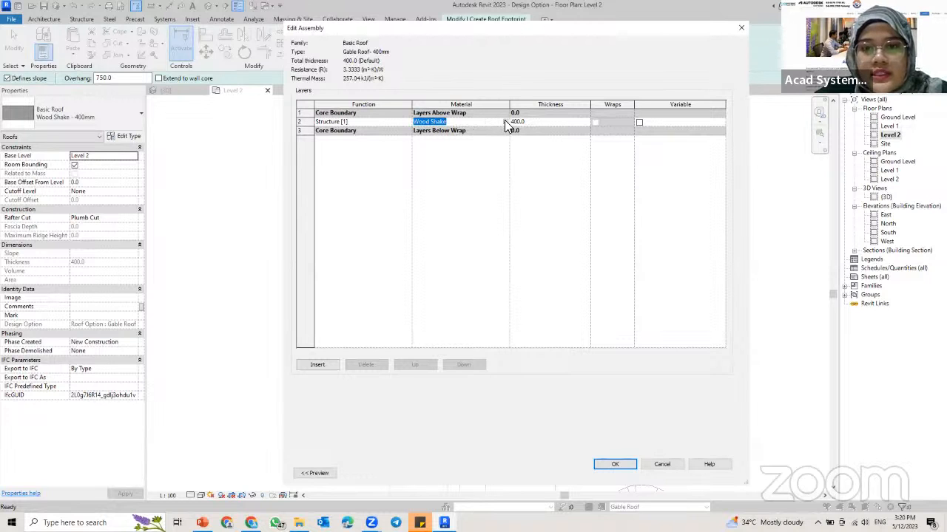
left_click(504, 121)
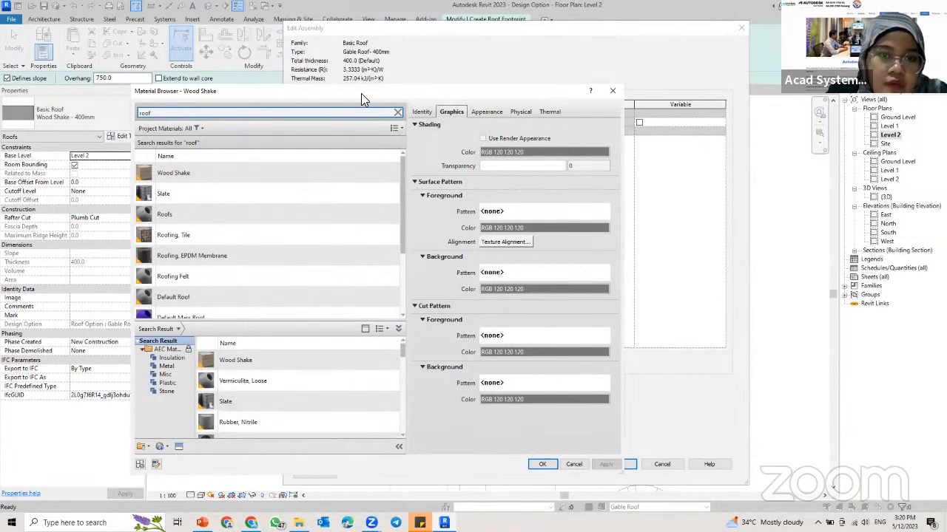
left_click_drag(363, 92, 381, 24)
left_click(217, 127)
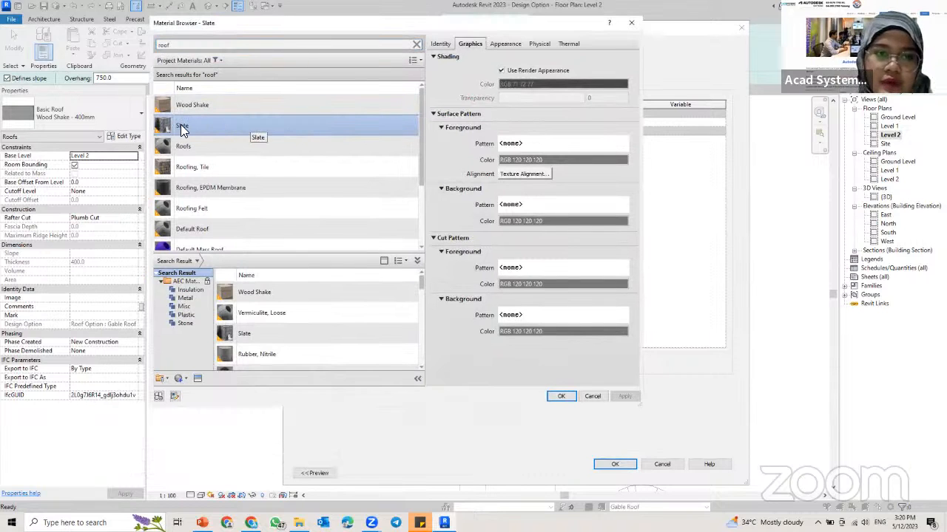
left_click(561, 396)
left_click(615, 466)
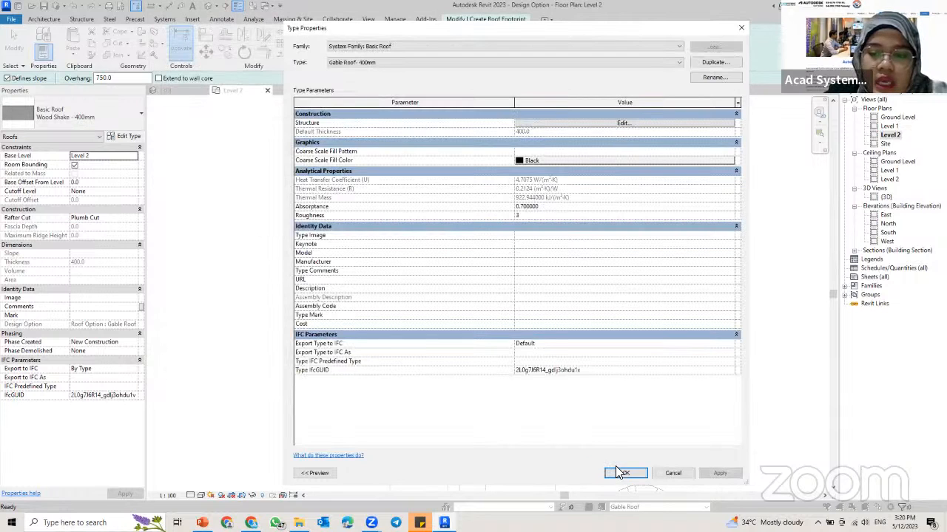
left_click(625, 473)
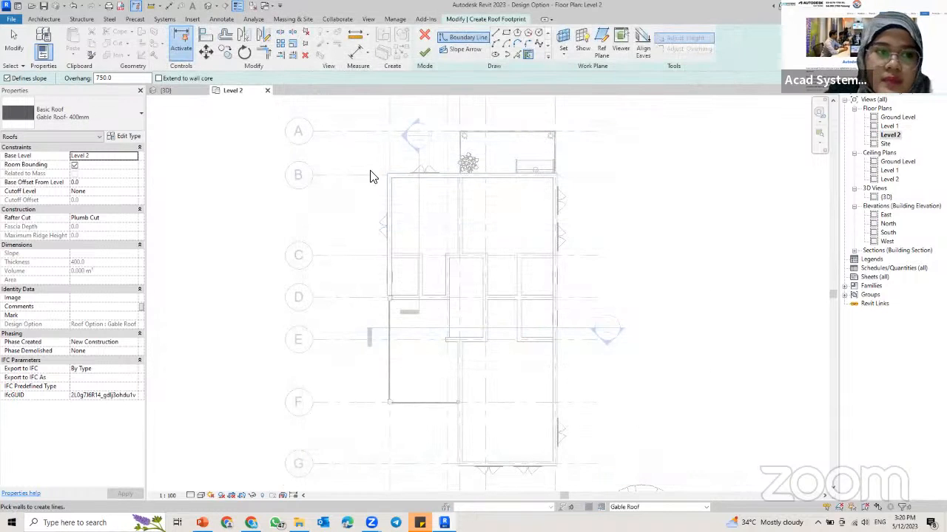
Step: Create roof boundary lines with a 750 mm overhang from the exterior walls along grids B and G and the two long sides
left_click(123, 79)
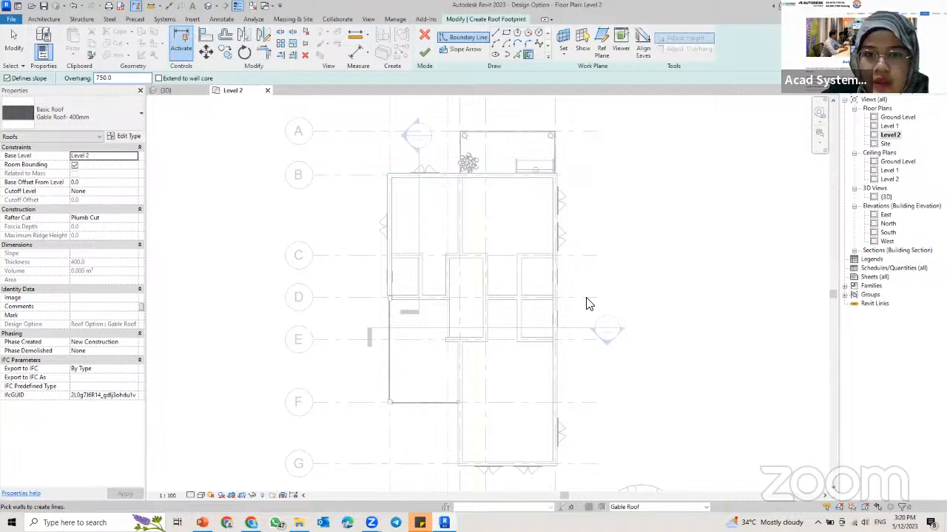
left_click(474, 176)
left_click(558, 249)
middle_click_drag(510, 369, 508, 283)
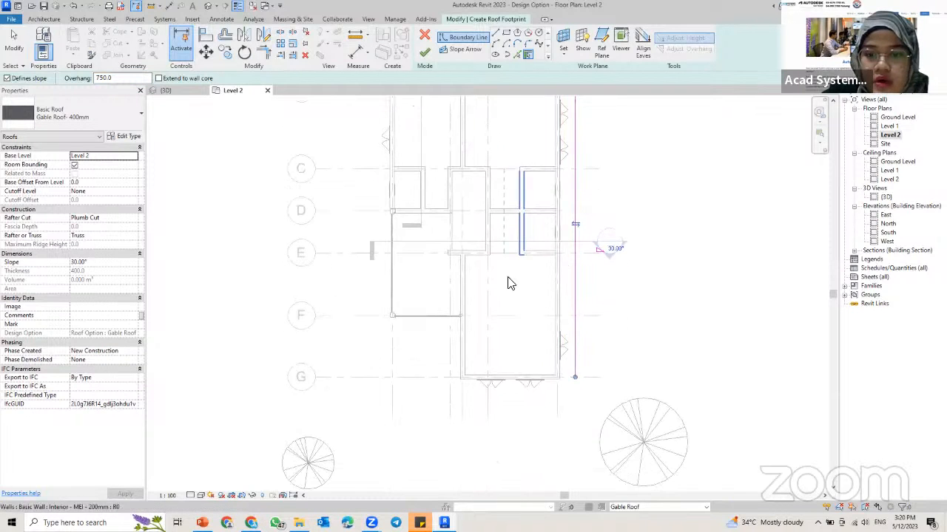
left_click(480, 378)
left_click(395, 191)
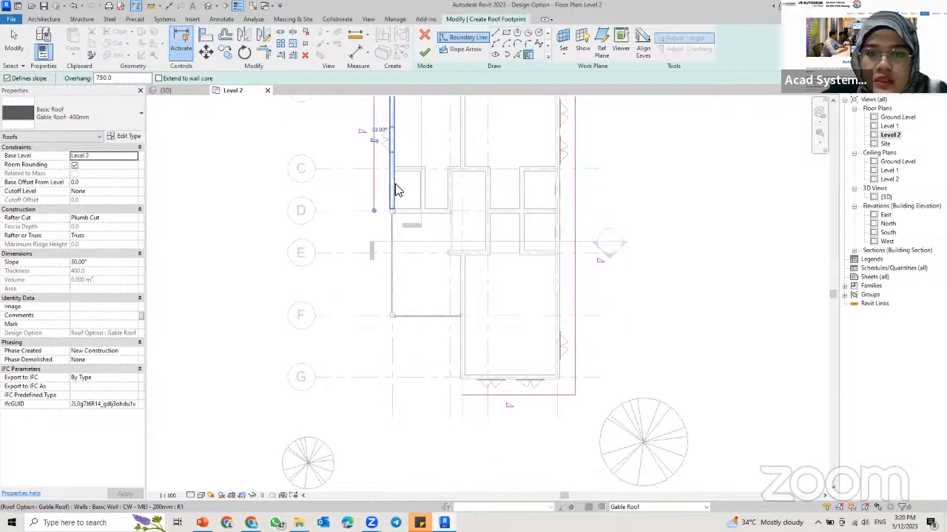
Step: Trim the long boundary line beside grid D and the boundary line below grid G to a corner, closing the rectangular footprint
key("t")
key("r")
left_click(503, 396)
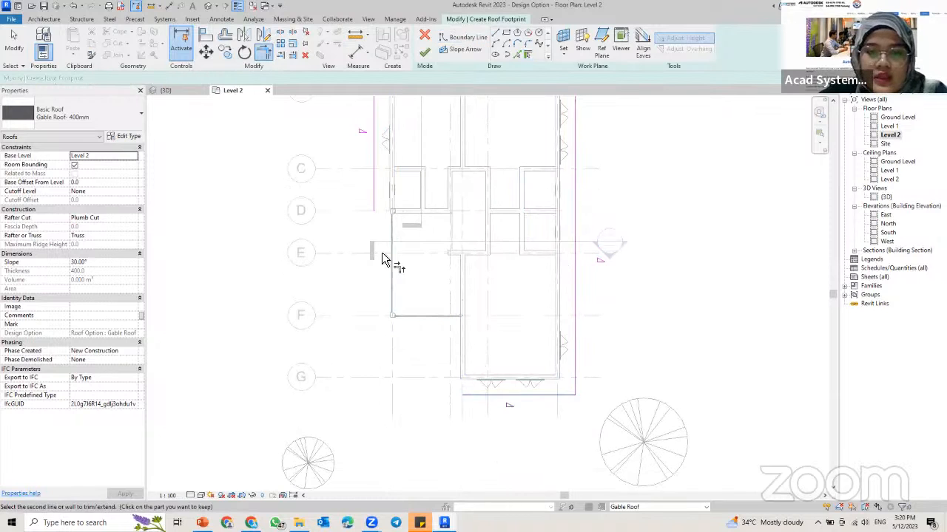
left_click(365, 187)
left_click(372, 182)
left_click(519, 390)
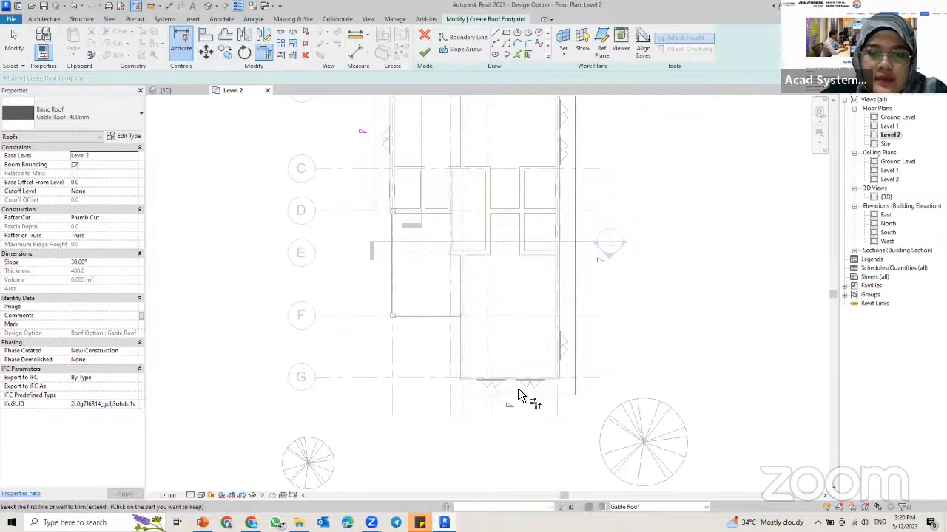
left_click(518, 395)
left_click(375, 185)
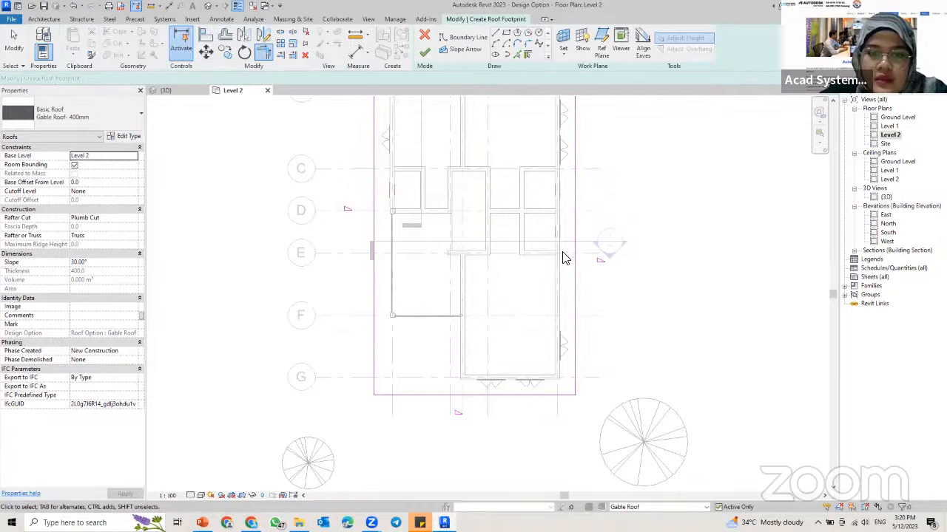
key("Escape")
scroll(562, 258, "down", 2)
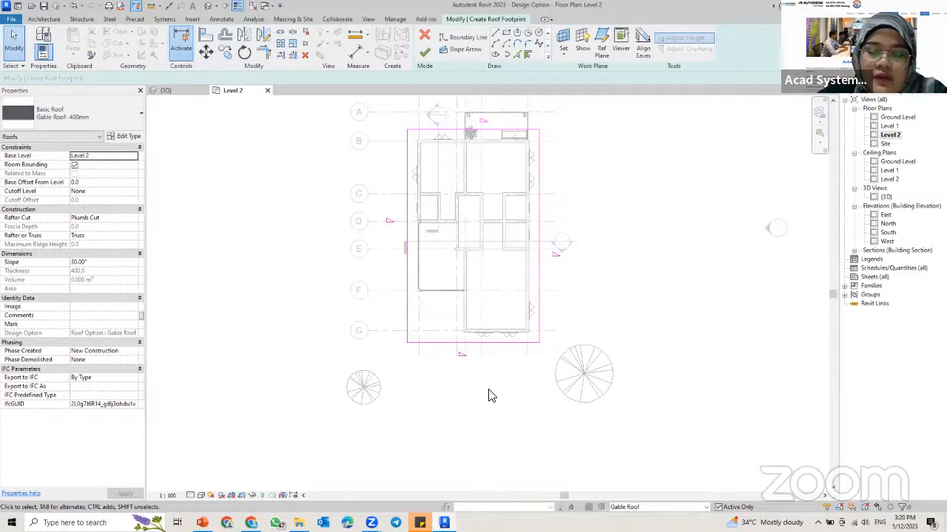
Step: Turn off Defines Roof Slope for the two short boundary lines beyond grids B and G to form the gable ends
left_click(482, 342)
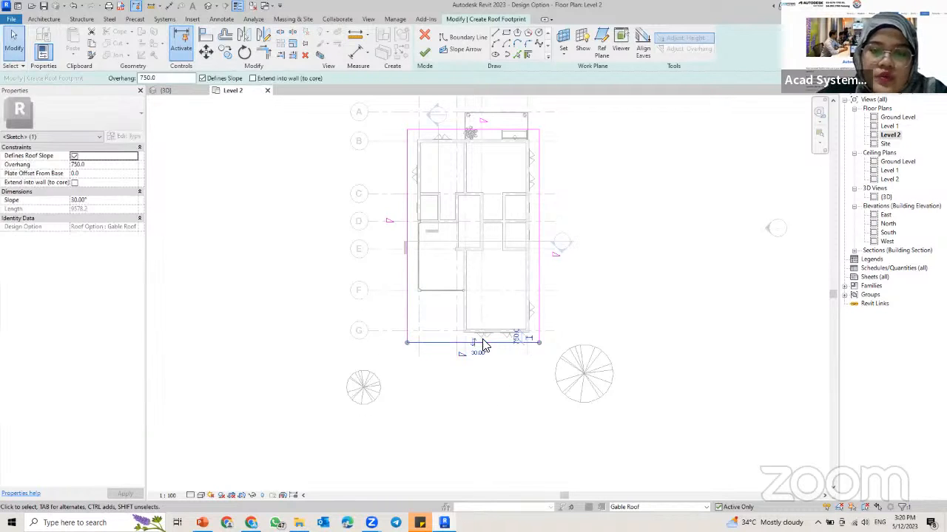
left_click(494, 130)
left_click(477, 342)
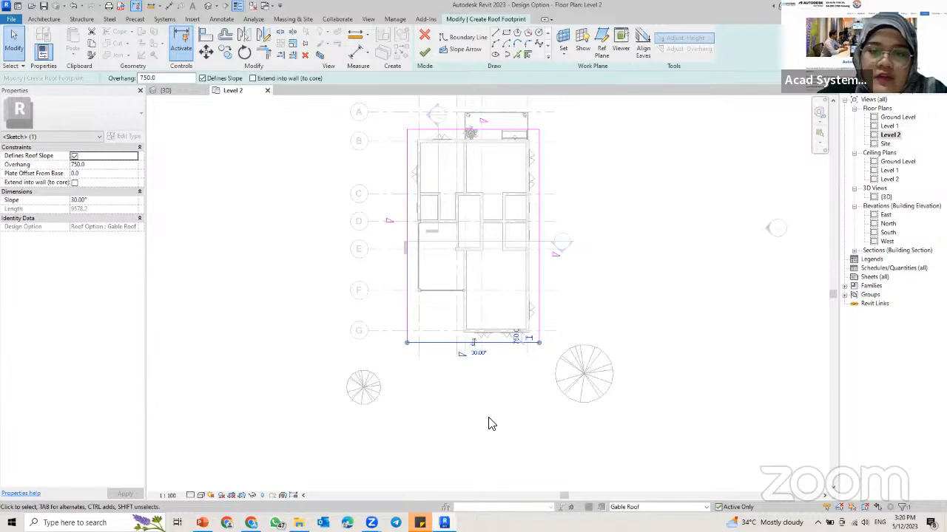
scroll(456, 345, "up", 2)
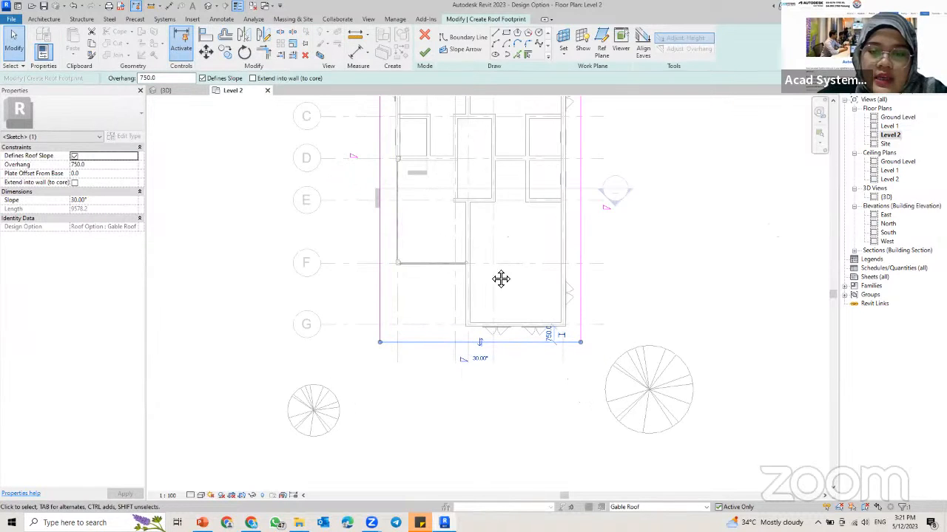
scroll(476, 121, "up", 3)
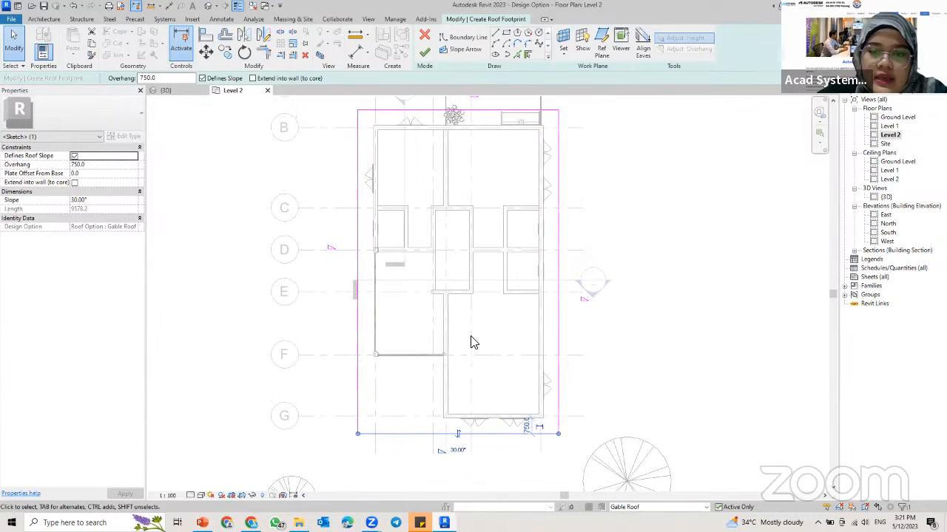
left_click(492, 451)
left_click(453, 115)
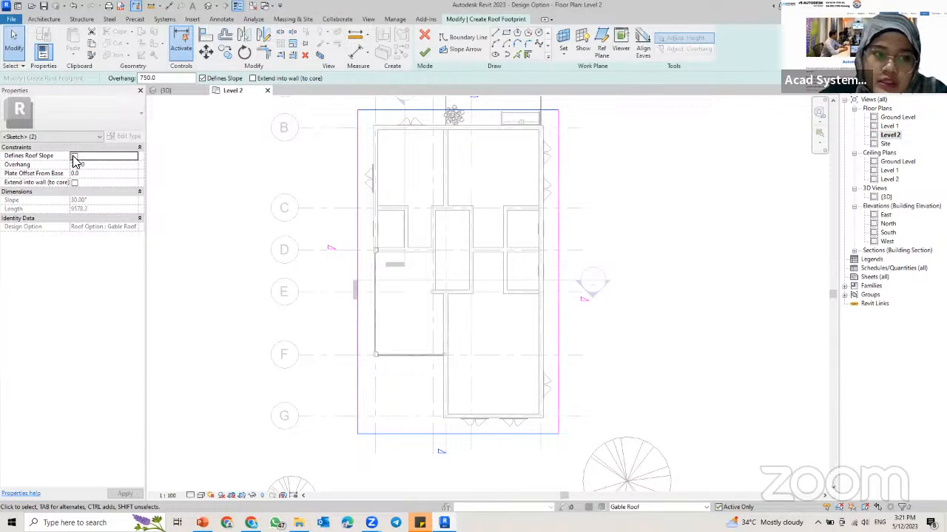
left_click(602, 258)
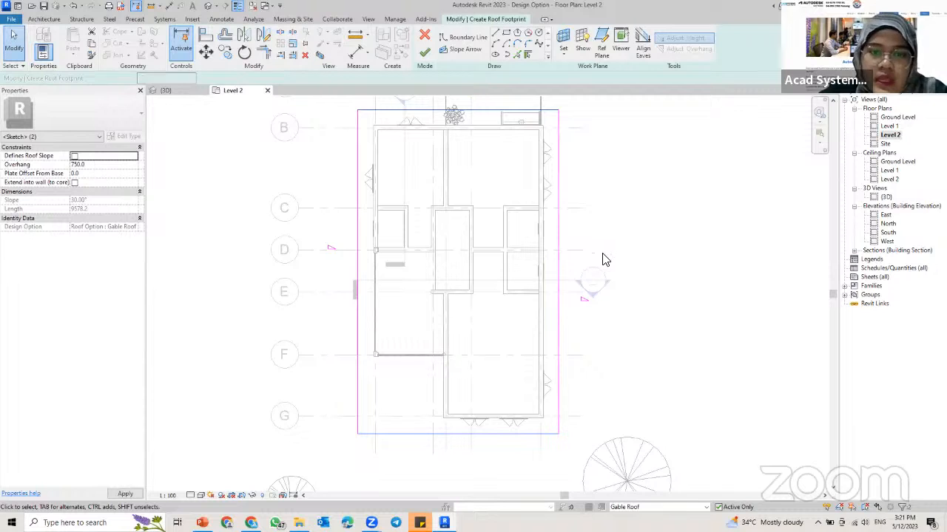
Step: Set the slope of the two long boundary lines to 25° and finish the roof footprint
left_click(355, 257)
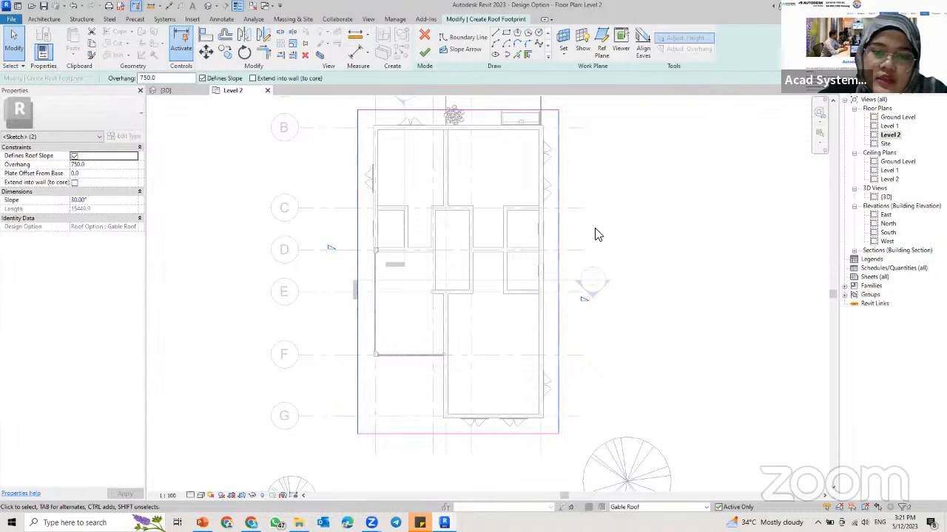
left_click(119, 201)
type("25")
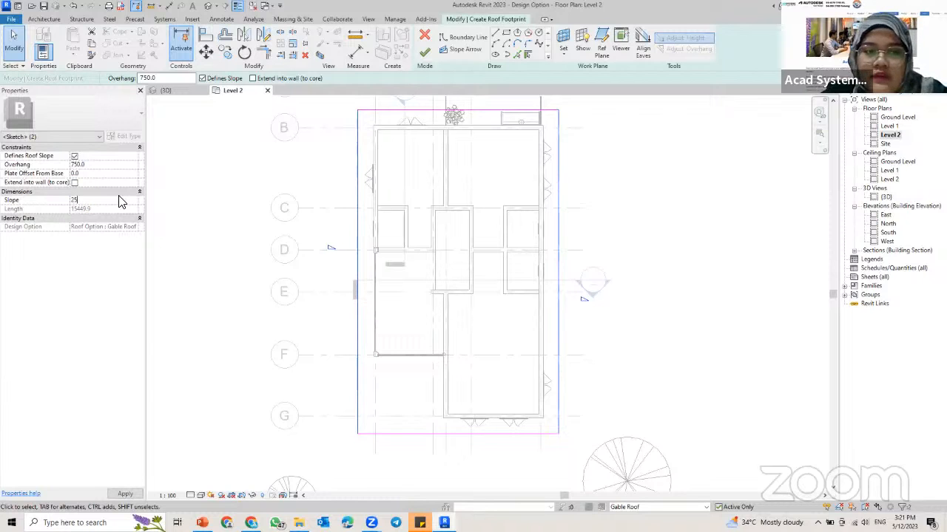
key("Return")
left_click(131, 495)
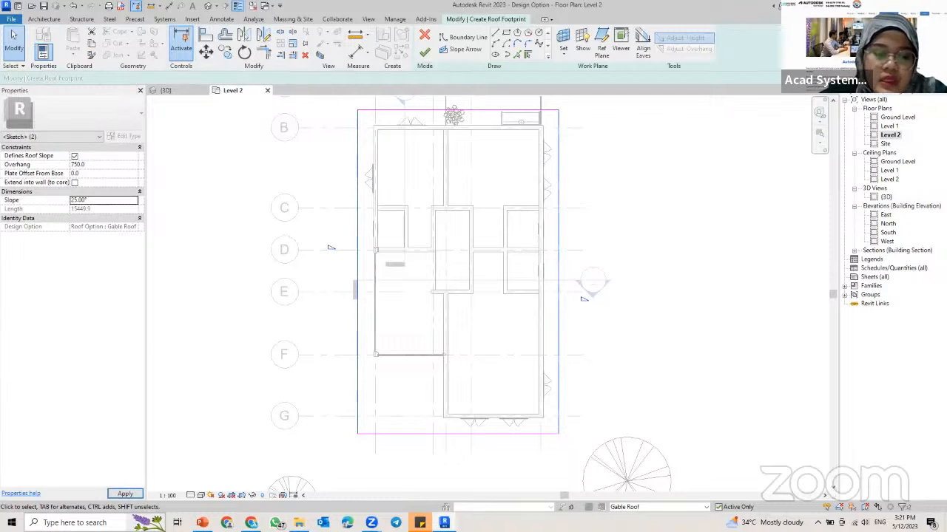
left_click(425, 58)
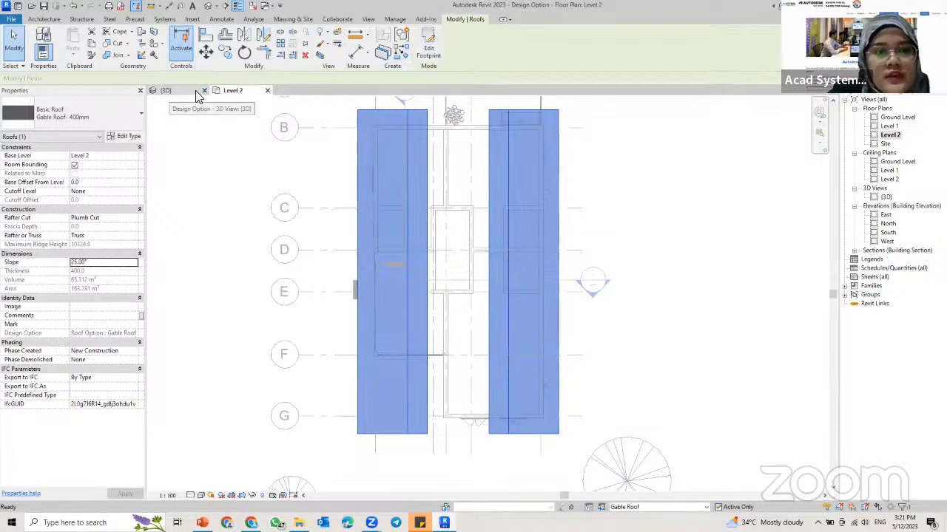
Step: Examine in the 3D view how the gable roof meets the tops of the upper walls
left_click(195, 90)
key("Escape")
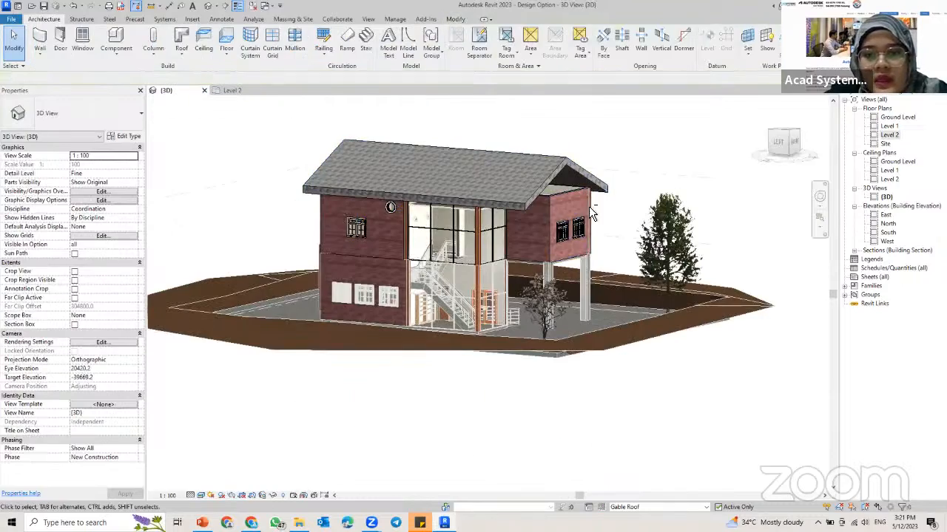
middle_click_drag(594, 207, 499, 206, "shift")
scroll(477, 195, "up", 6)
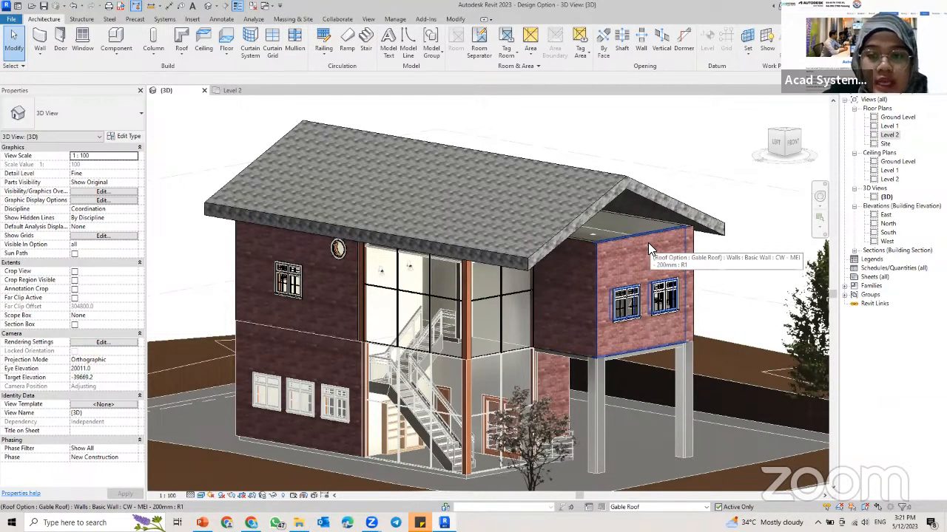
middle_click_drag(649, 246, 521, 239, "shift")
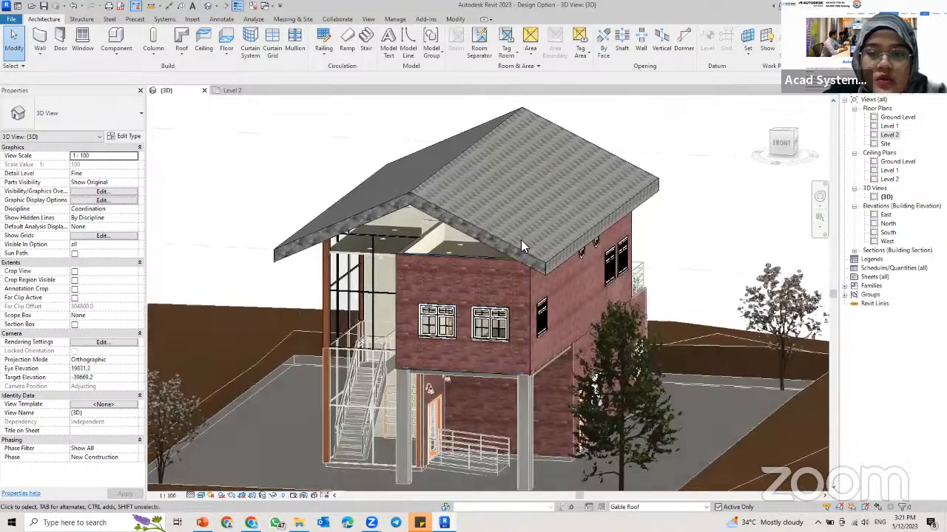
left_click(454, 267)
middle_click_drag(454, 268, 529, 281, "shift")
key("Escape")
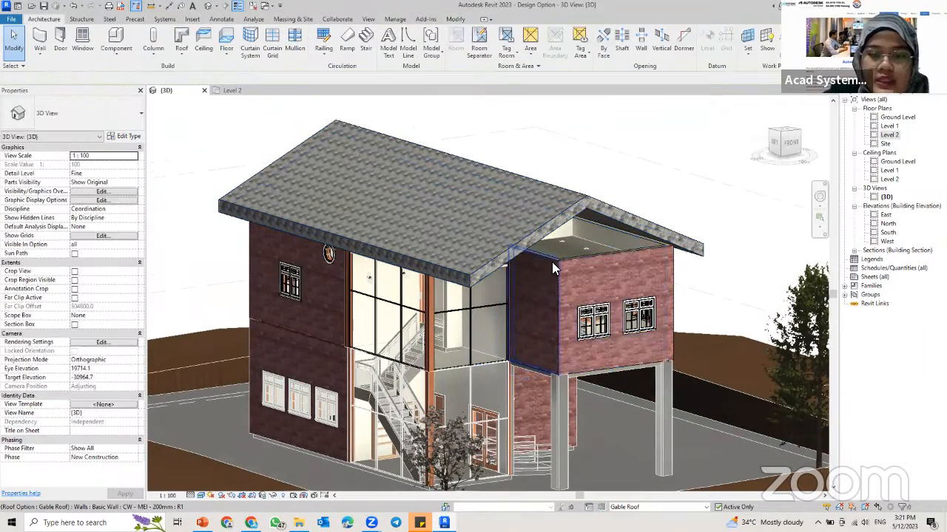
Step: Attach the tops of the seven selected upper-floor walls, including the curtain walls, to the gable roof
left_click(553, 264)
left_click(663, 267, "ctrl")
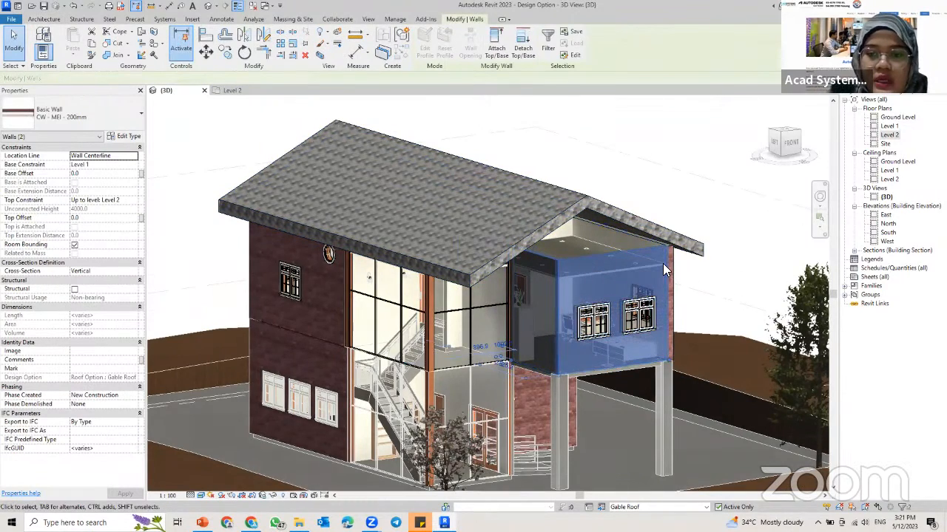
mouse_move(664, 269)
middle_mouse_down("shift")
mouse_move(632, 264)
mouse_move(660, 278)
middle_mouse_up("shift")
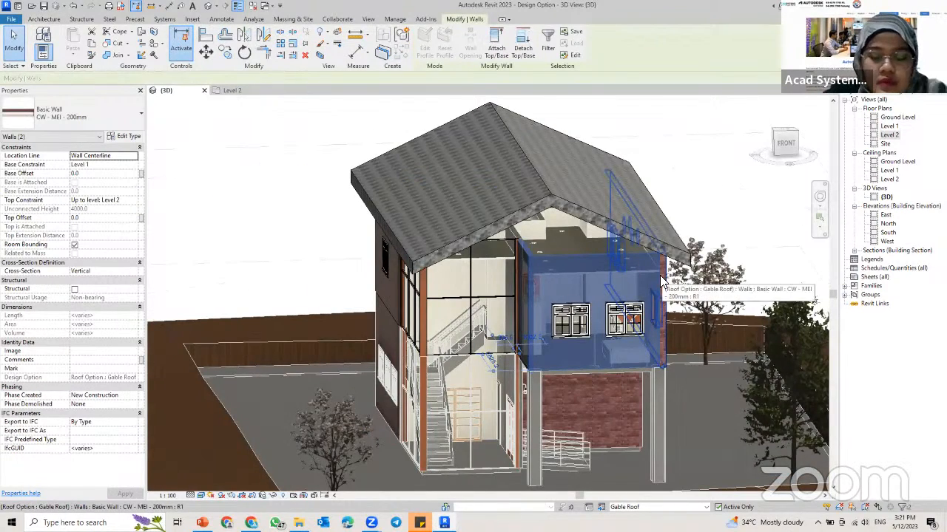
left_click(663, 281, "ctrl")
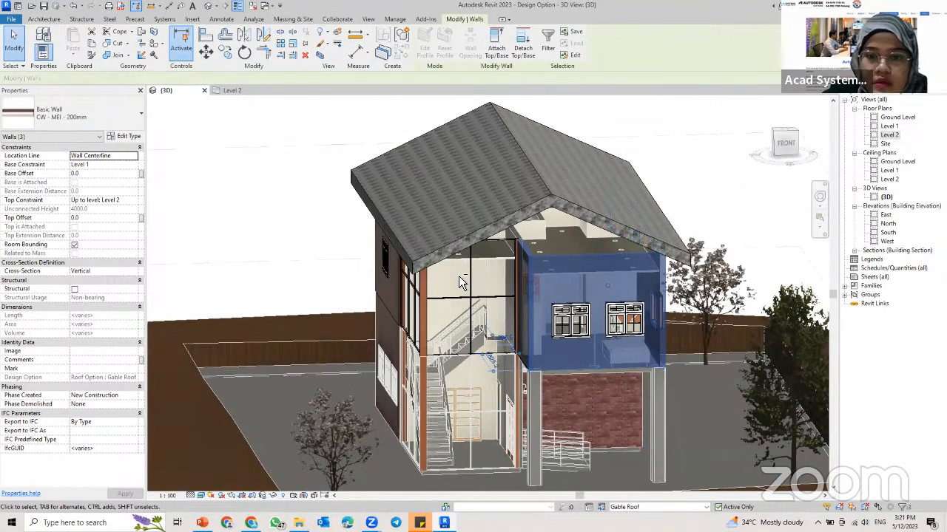
middle_click_drag(460, 284, 600, 288, "shift")
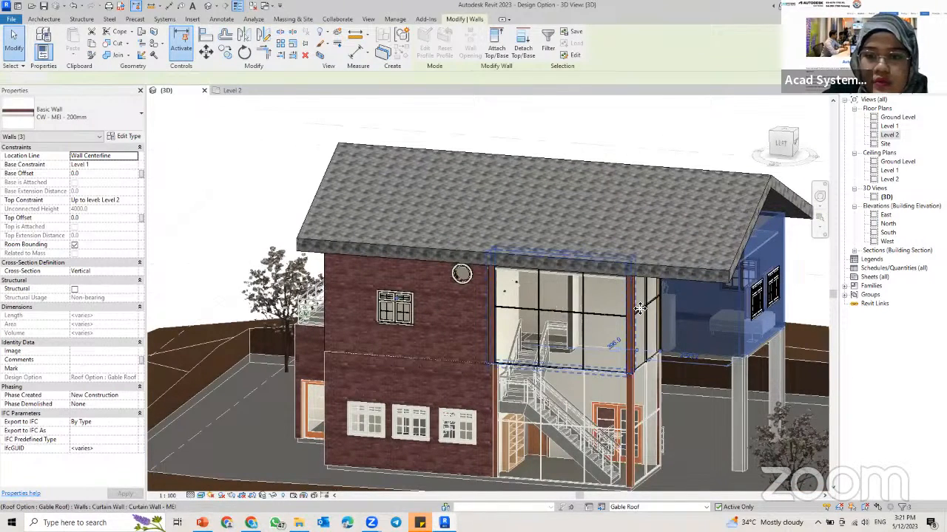
left_click(639, 308, "ctrl")
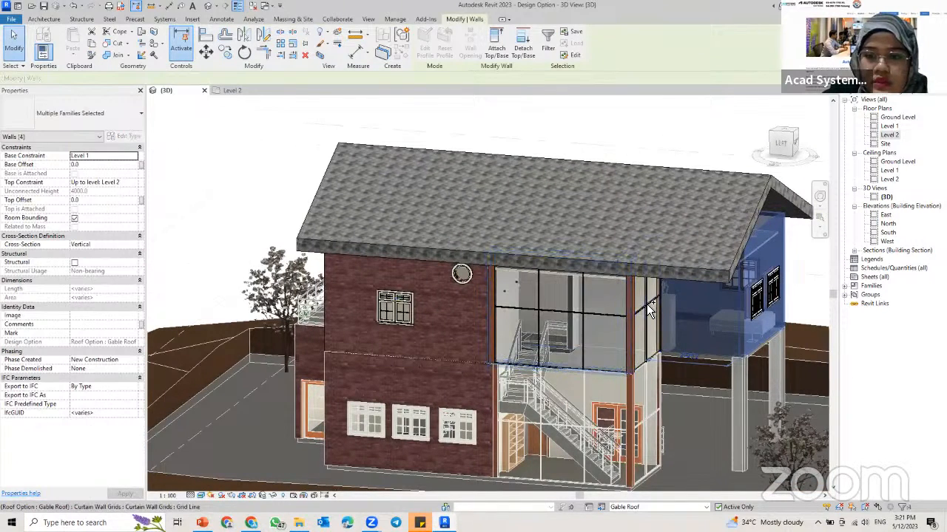
left_click(432, 314, "ctrl")
middle_click_drag(433, 315, 547, 185, "shift")
left_click(581, 314, "ctrl")
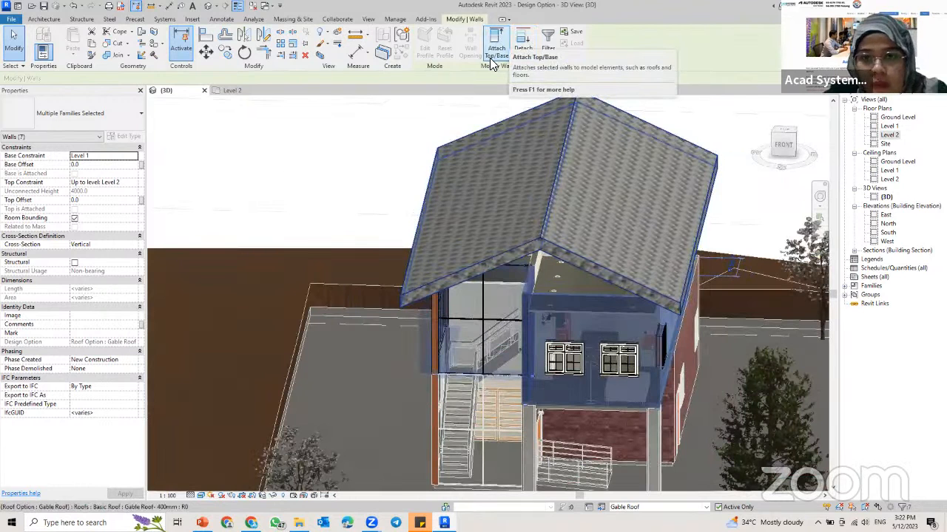
left_click(494, 52)
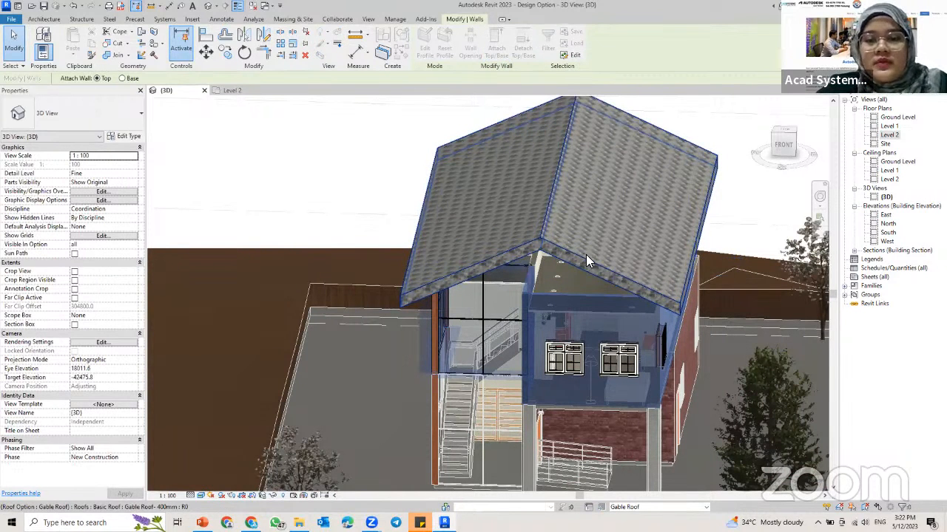
left_click(585, 254)
left_click(770, 504)
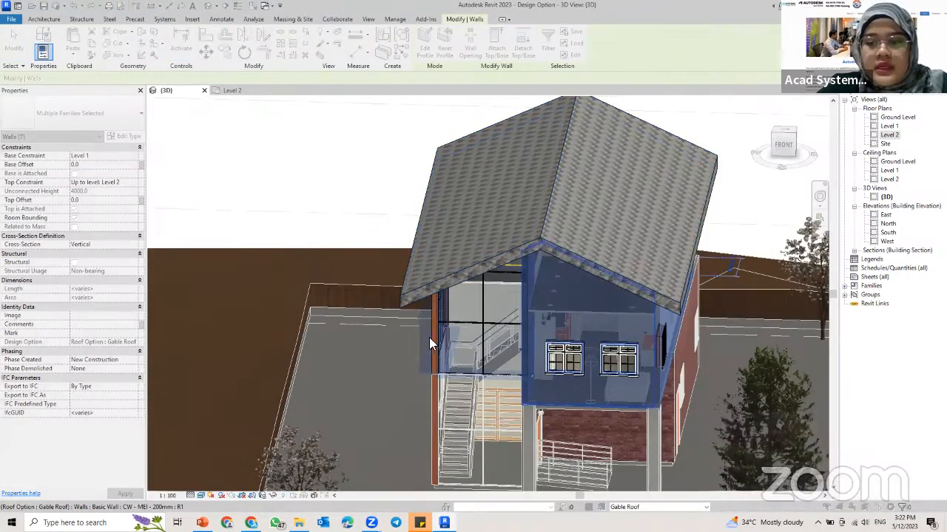
middle_click_drag(428, 337, 539, 225, "shift")
key("Escape")
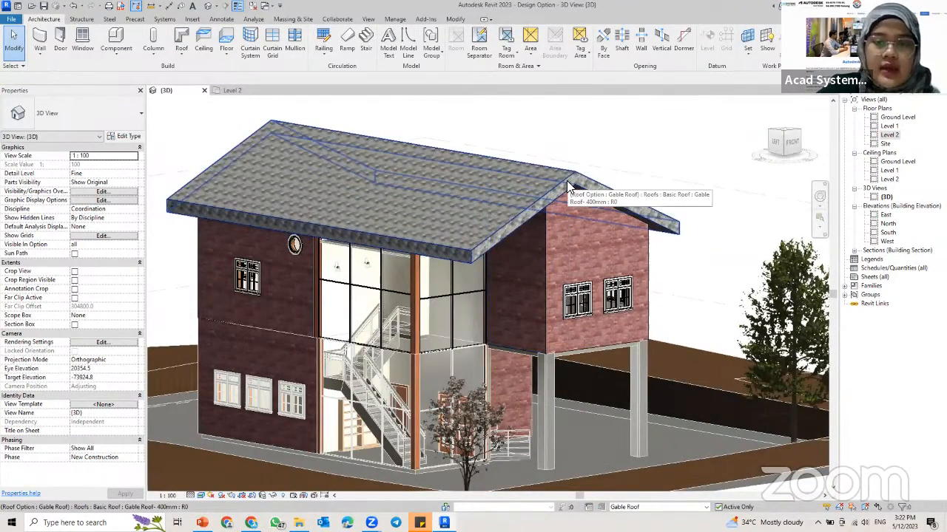
Step: Switch the active design option from Gable Roof to Main Model
middle_click_drag(571, 229, 637, 268, "shift")
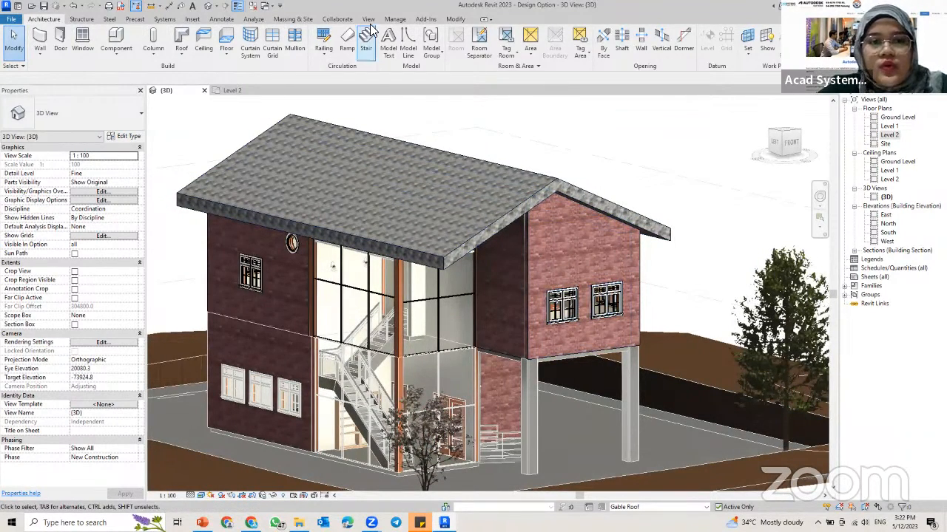
left_click(395, 19)
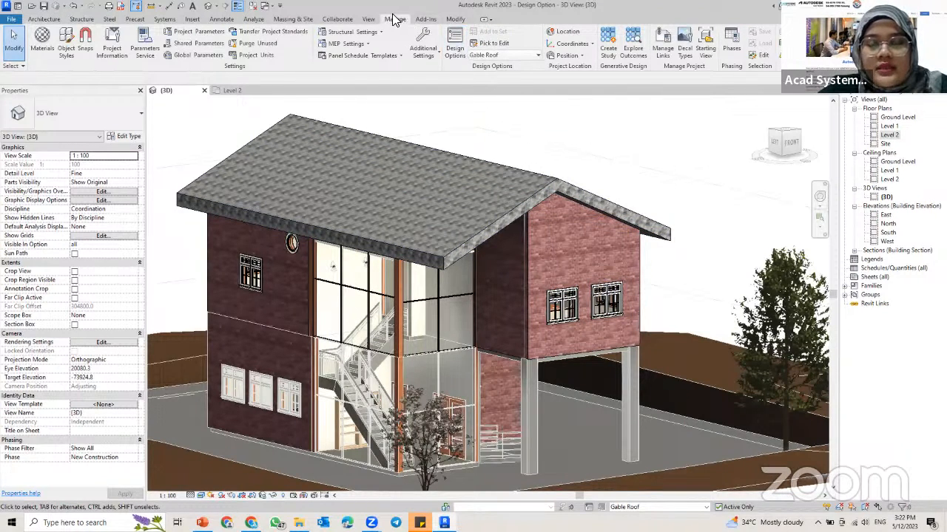
left_click(518, 55)
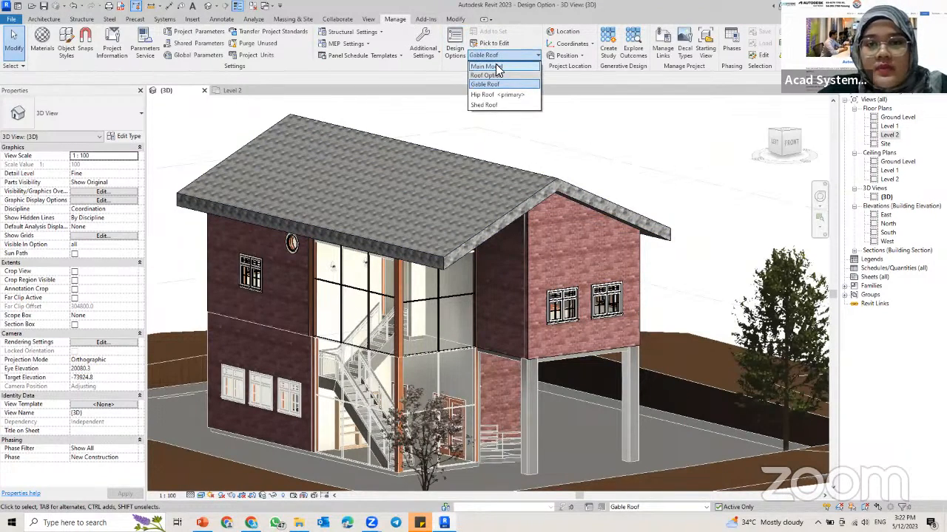
left_click(495, 67)
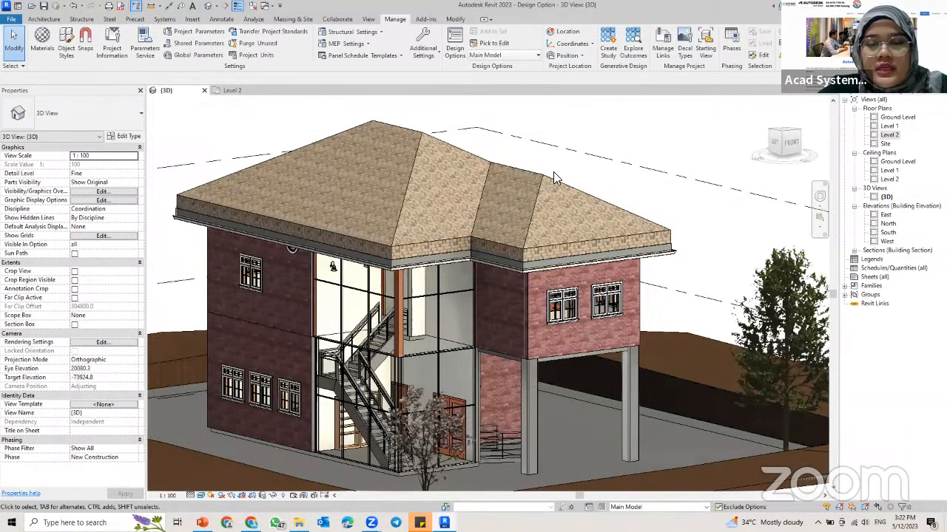
left_click(504, 56)
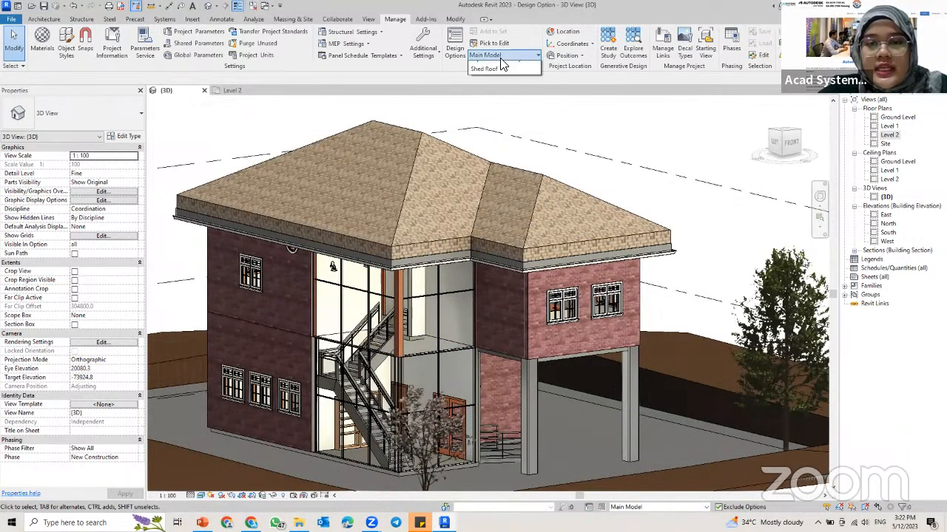
left_click(457, 170)
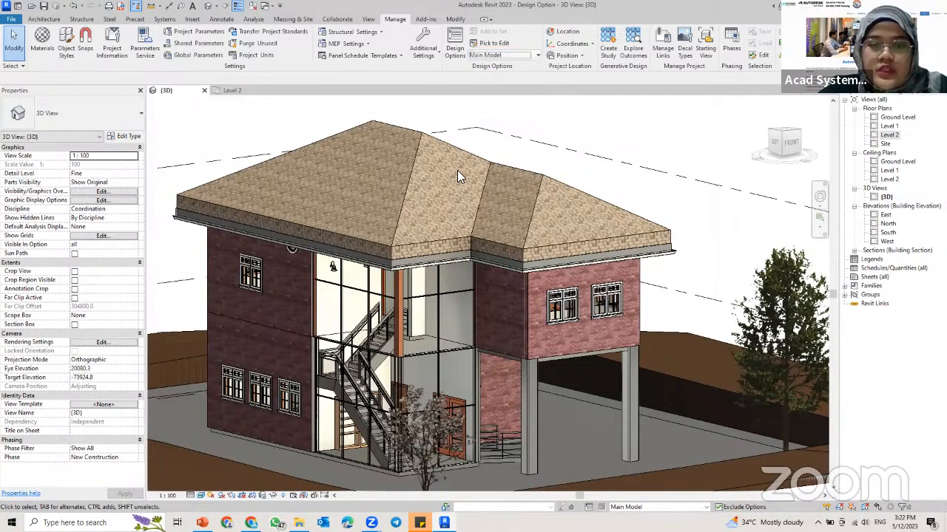
left_click(488, 56)
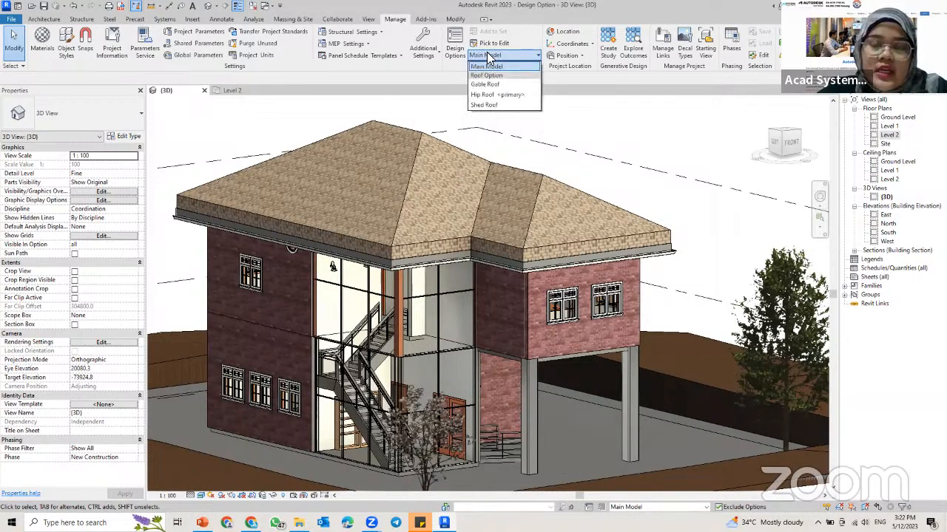
left_click(506, 107)
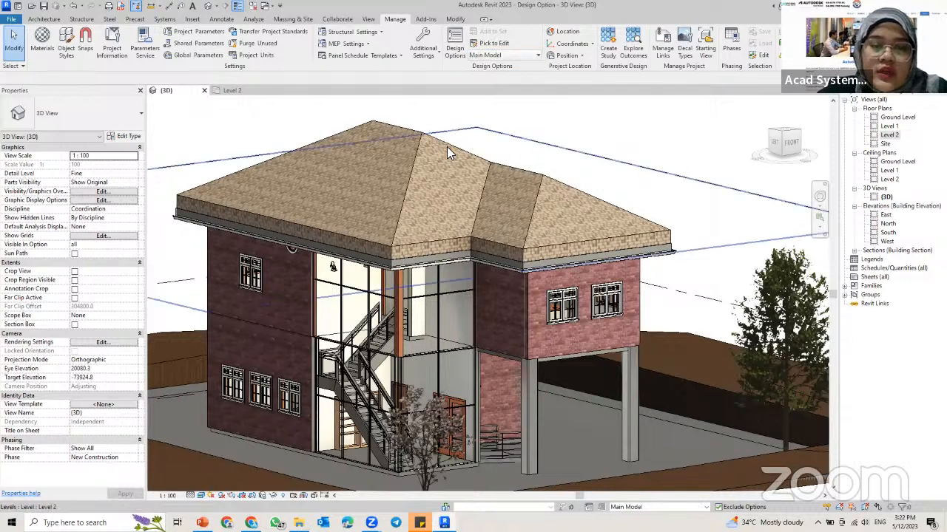
middle_click_drag(398, 165, 430, 163, "shift")
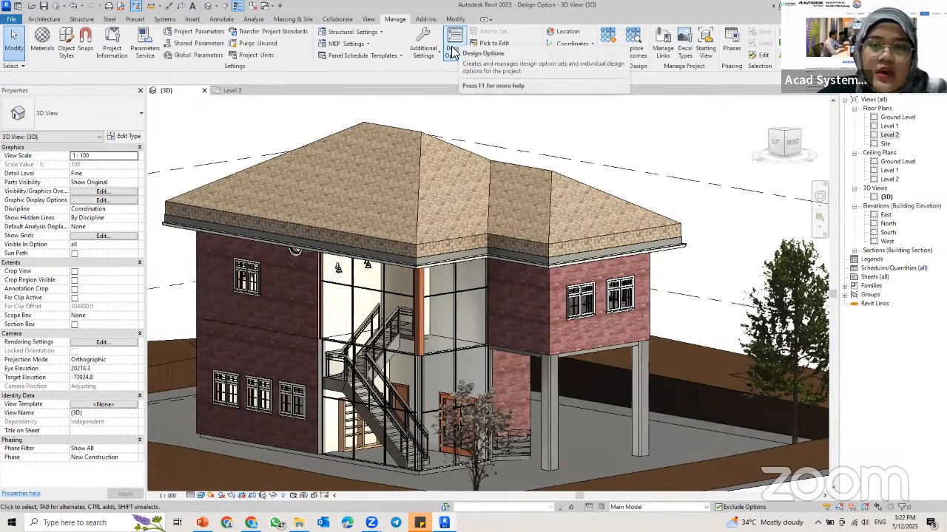
Step: Make Gable Roof the primary option of the Roof Option set and close the Design Options dialog
left_click(451, 52)
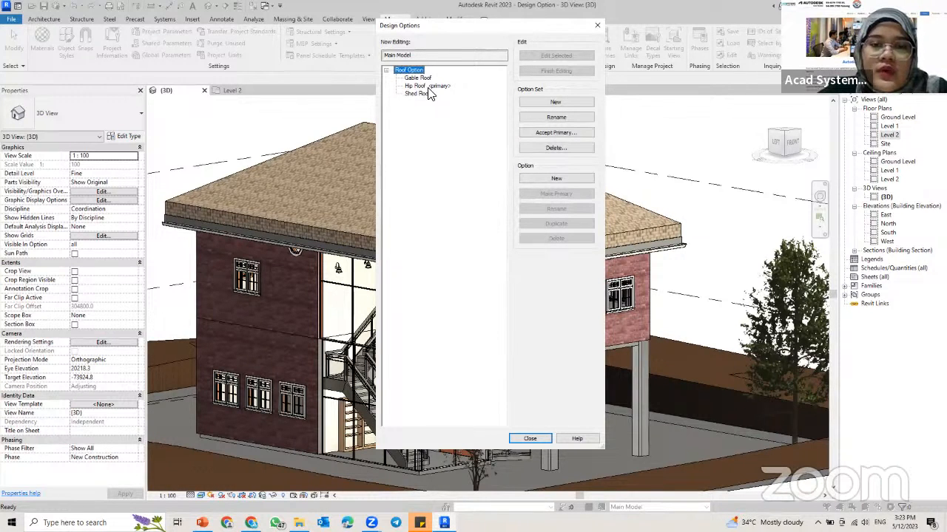
left_click(419, 77)
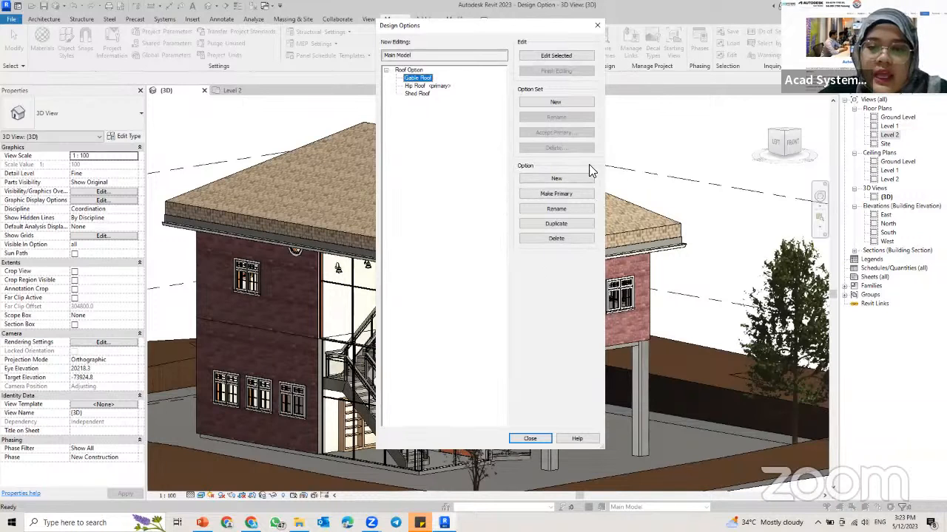
left_click(545, 198)
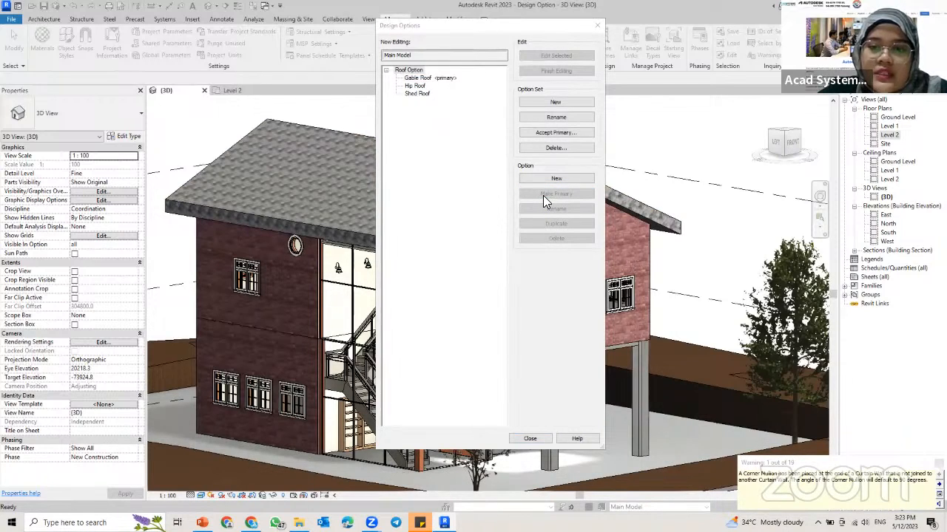
left_click(541, 438)
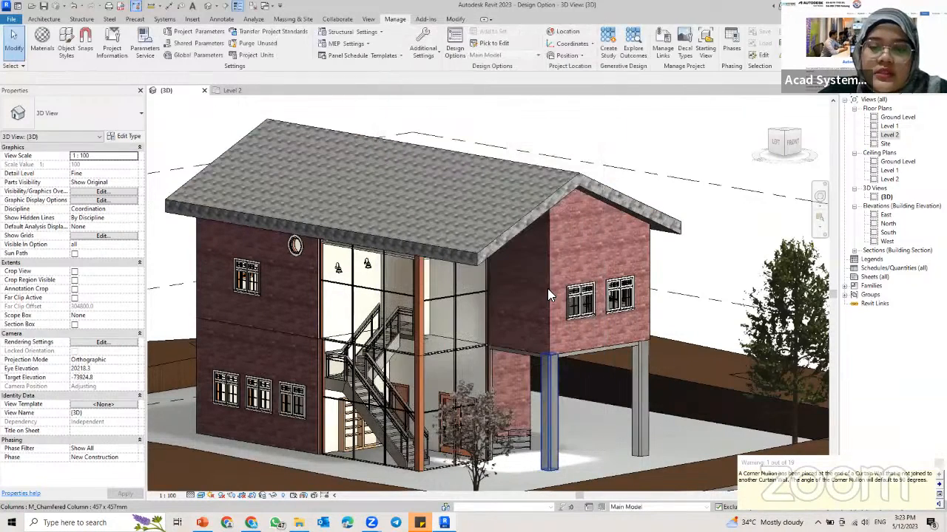
Step: Examine the main model with its gable roof and site from several angles in 3D
scroll(546, 283, "down", 2)
scroll(525, 225, "down", 1)
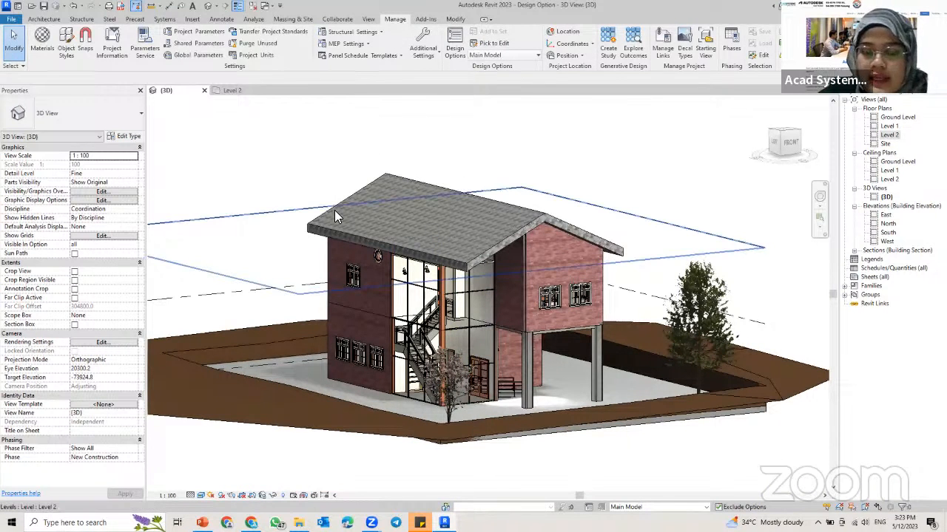
middle_click_drag(442, 228, 466, 241, "shift")
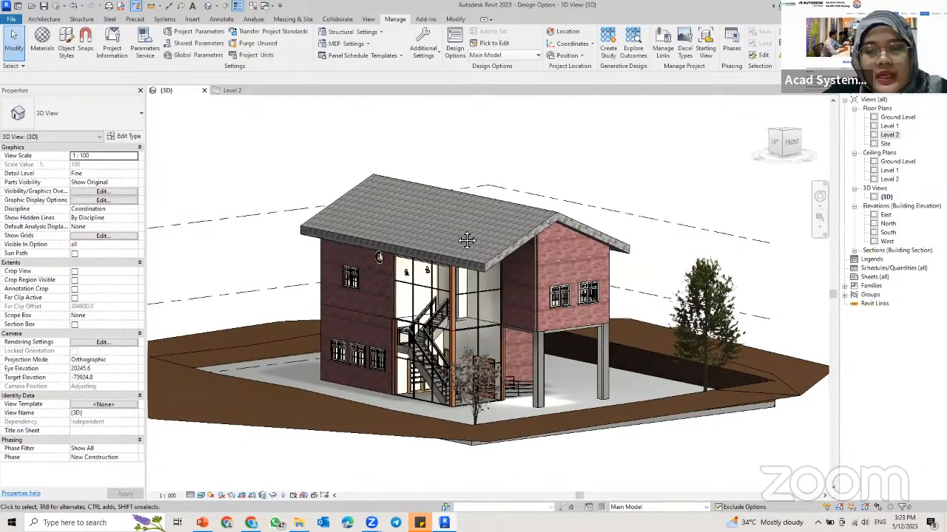
middle_click_drag(451, 208, 475, 222, "shift")
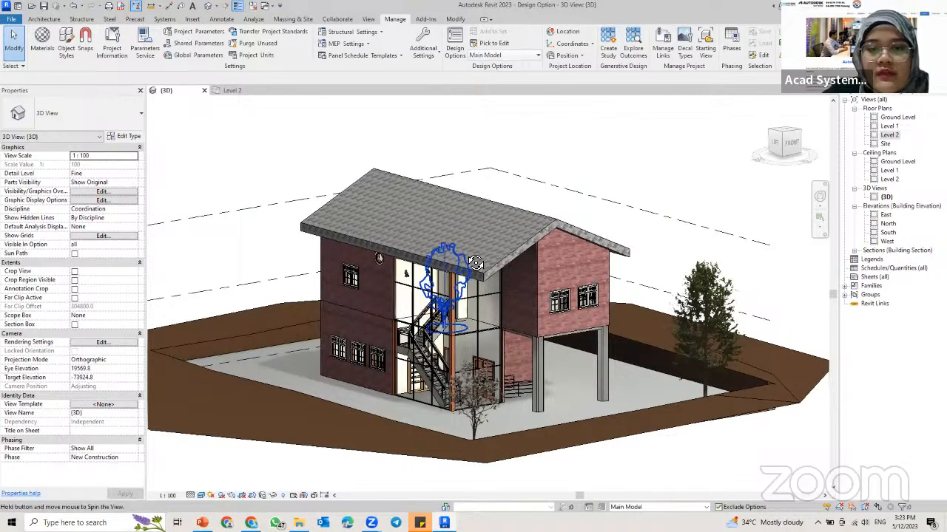
middle_click_drag(444, 274, 540, 185, "shift")
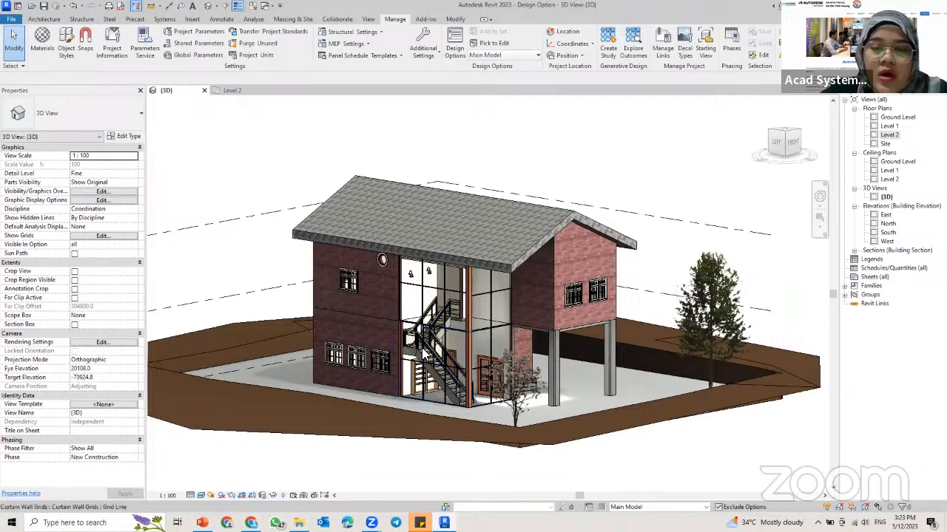
middle_click_drag(438, 344, 481, 302, "shift")
middle_click_drag(569, 214, 637, 230, "shift")
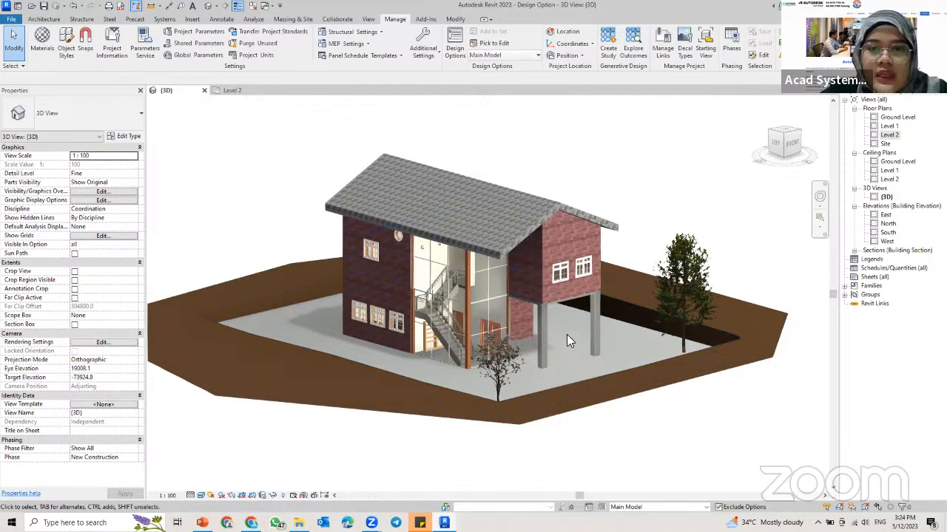
Step: Add a new option set to the project's design options alongside Roof Option
left_click(459, 56)
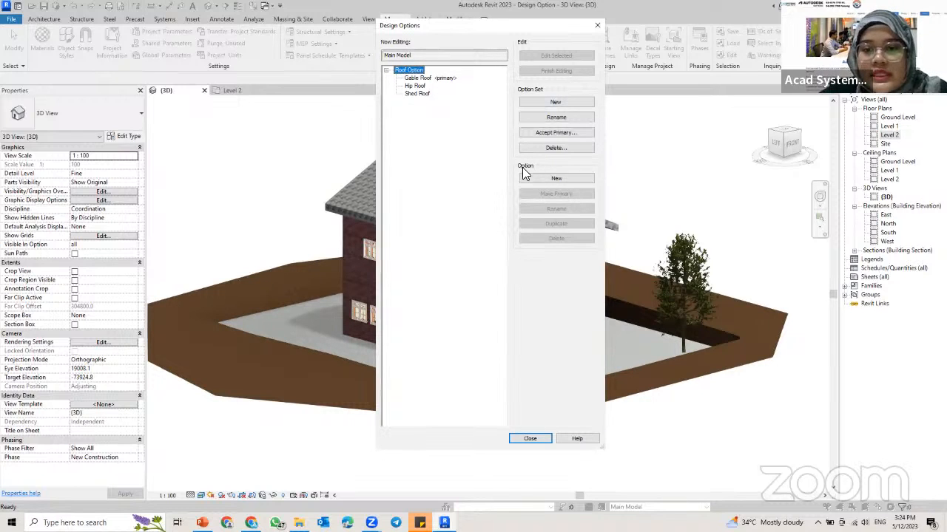
left_click(416, 87)
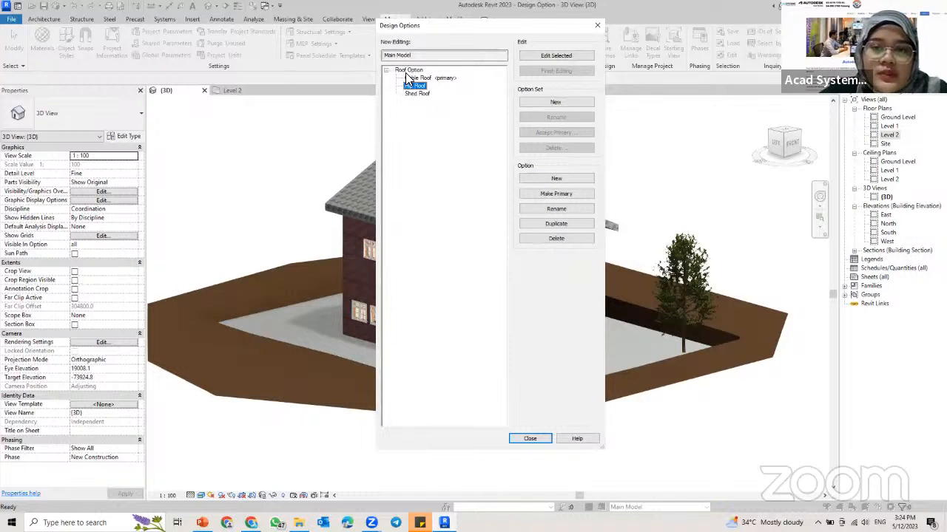
left_click(417, 70)
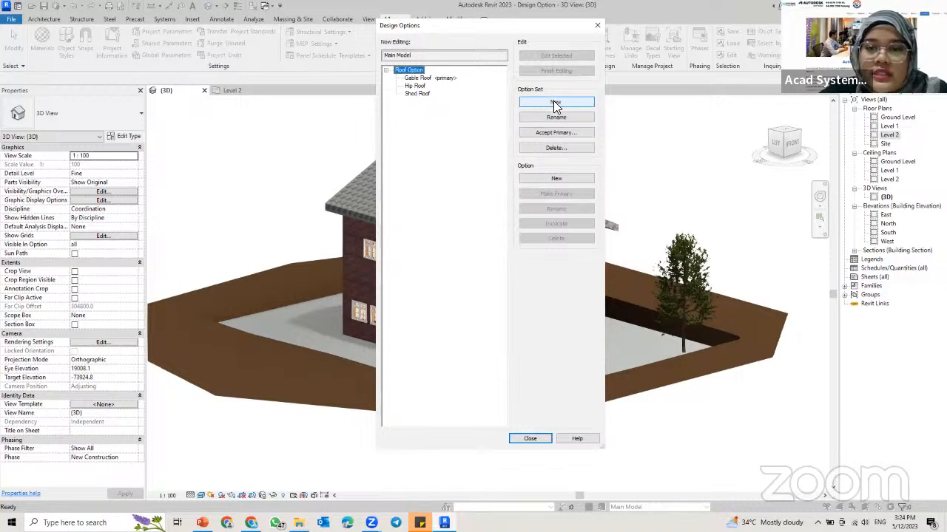
left_click(554, 101)
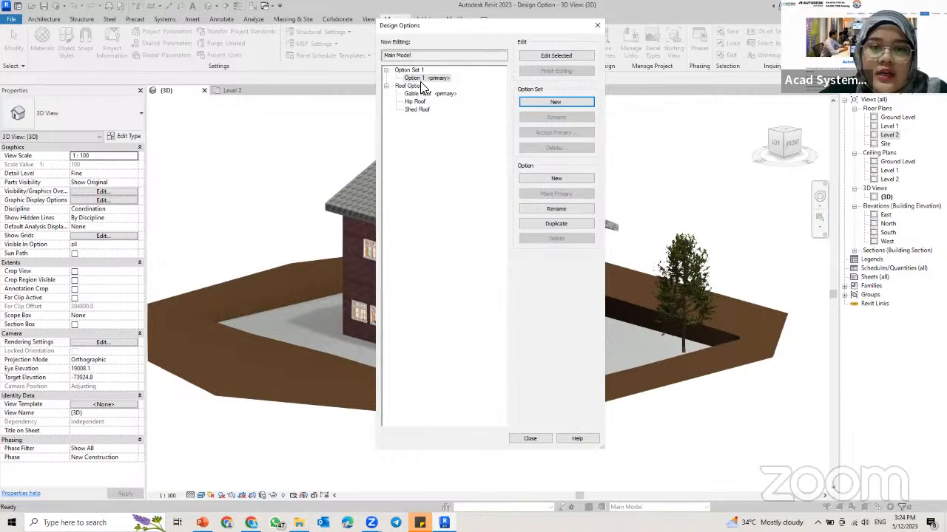
Step: Rename the new option set above Roof Option to Landscape Option
left_click(407, 70)
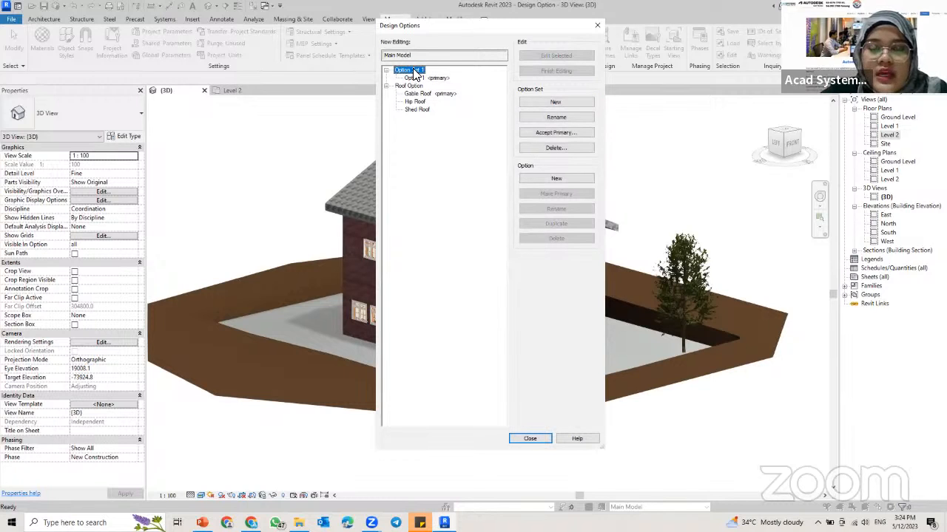
left_click(547, 119)
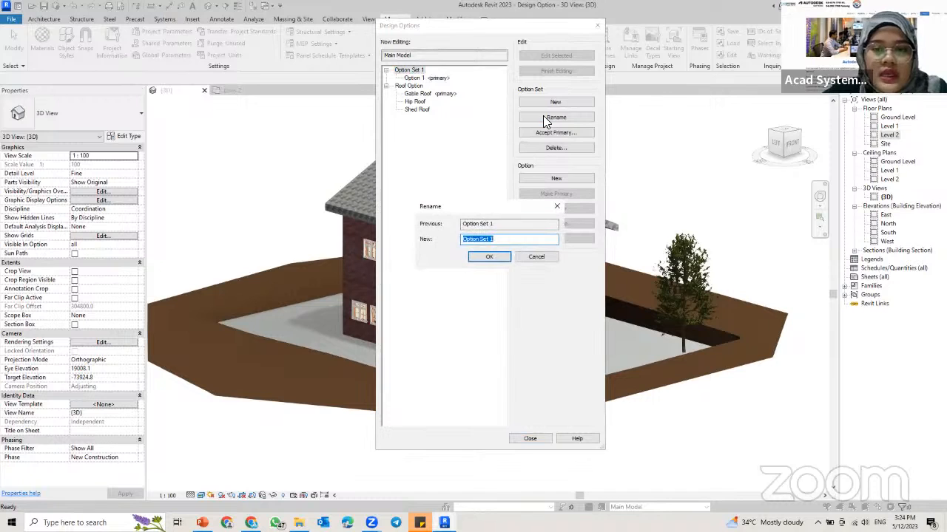
key("BackSpace")
type("I")
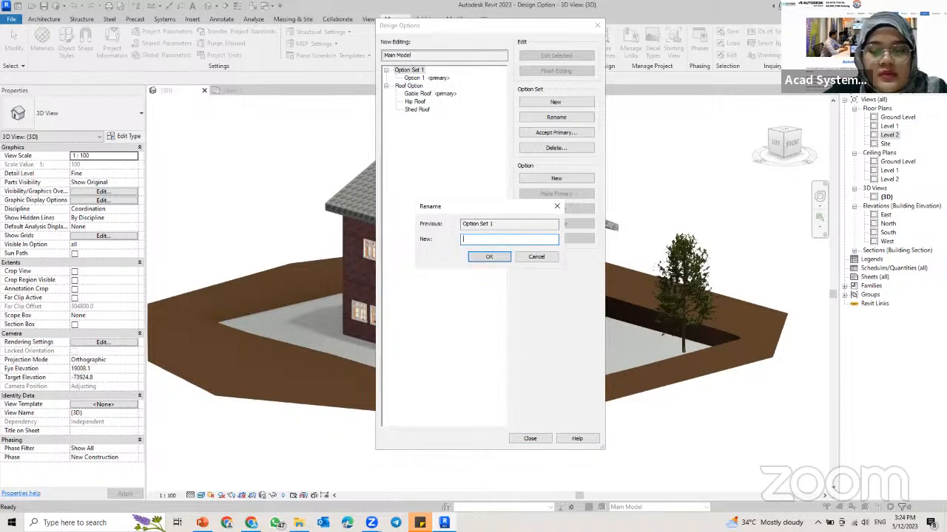
type("andscape Option")
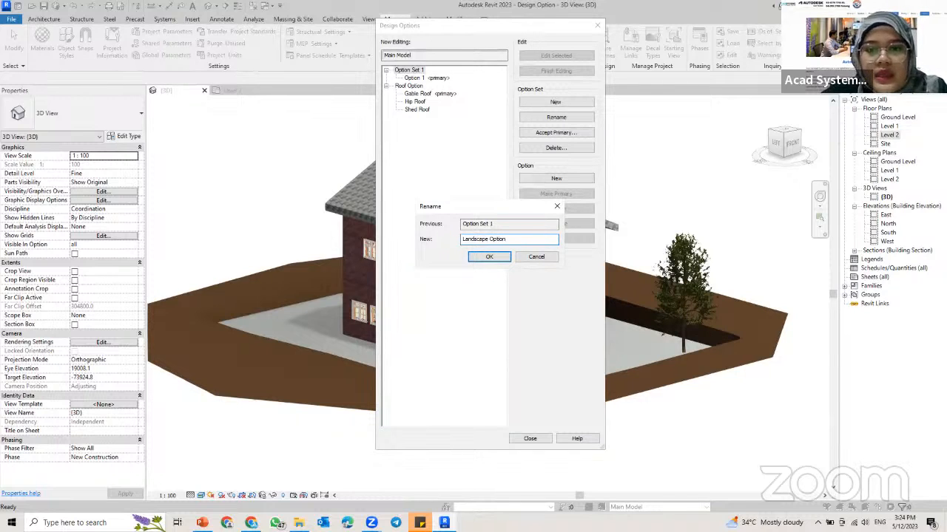
left_click(488, 257)
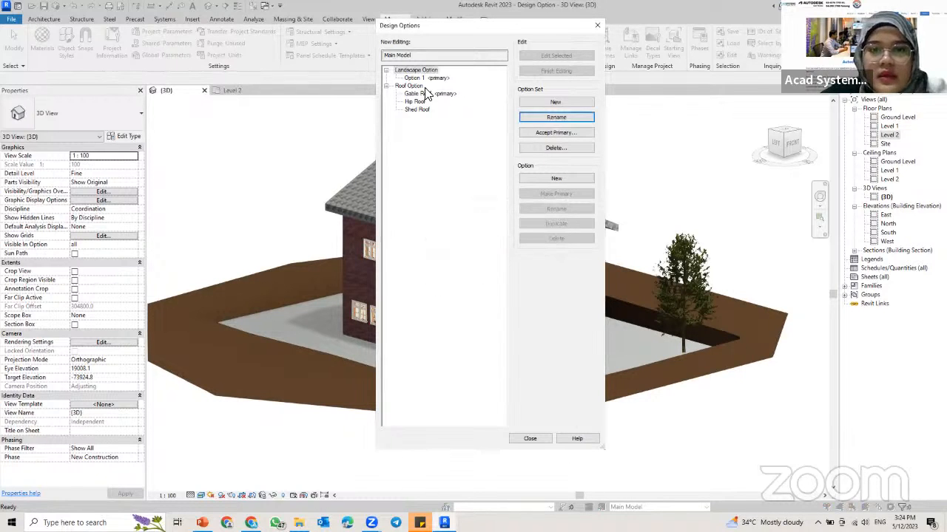
Step: Add a second option to the Landscape Option set and close the Design Options dialog
left_click(421, 78)
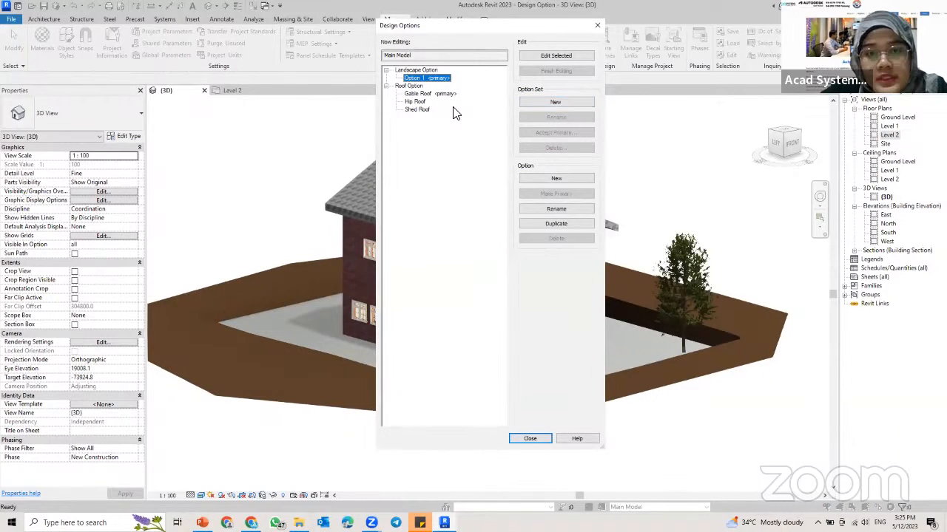
left_click(547, 179)
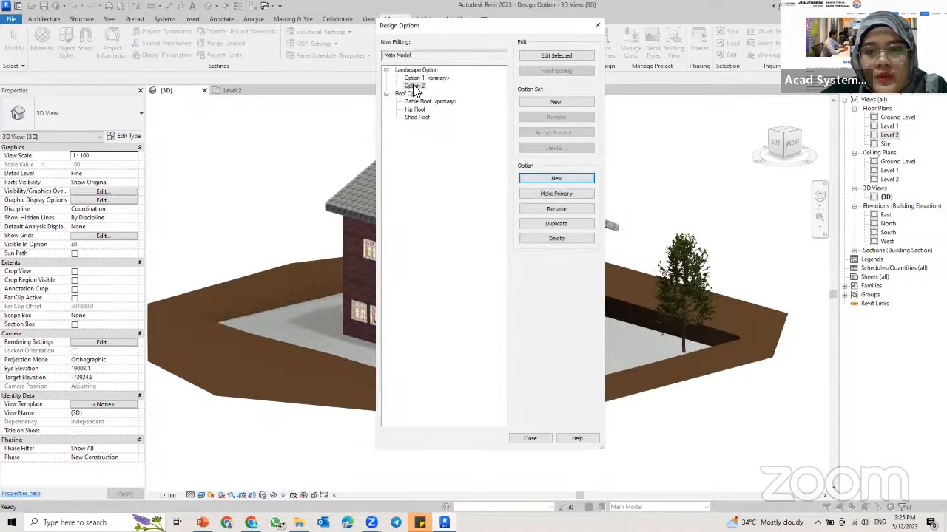
left_click(414, 86)
left_click(428, 78)
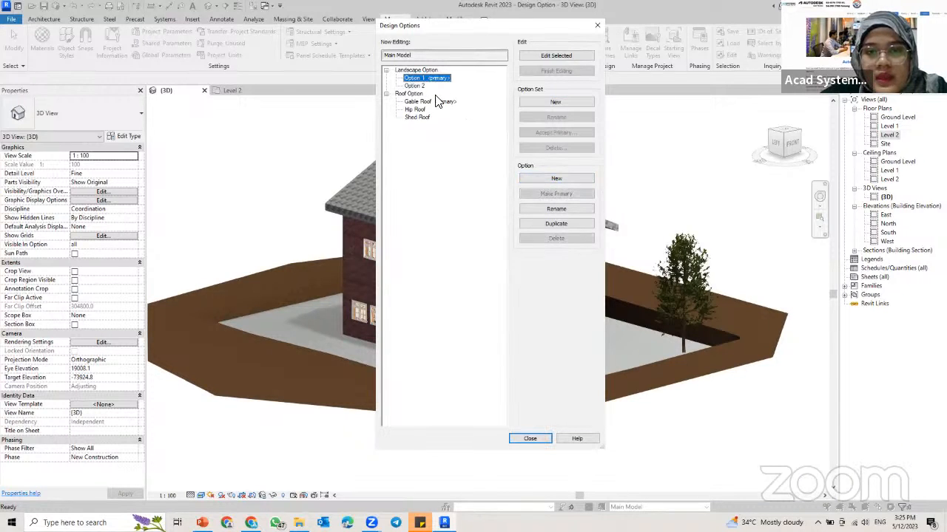
left_click(529, 440)
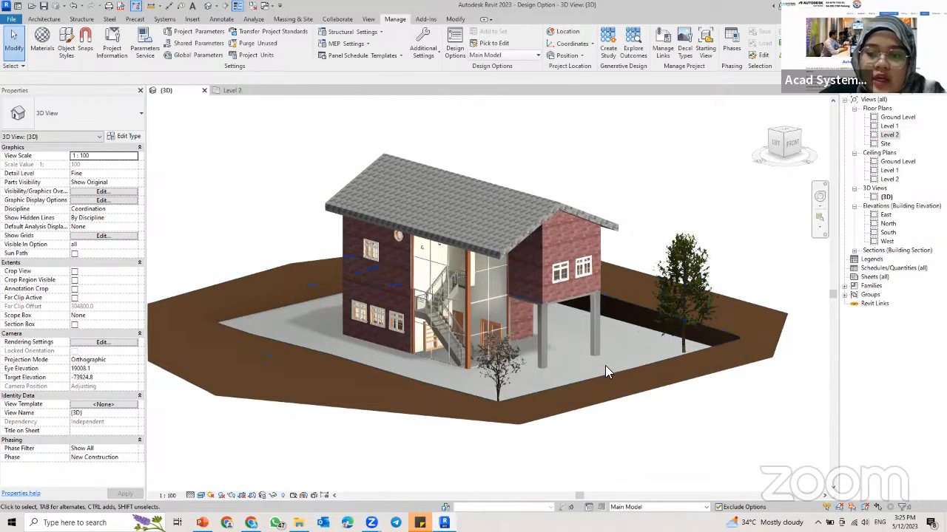
Step: Add the site's topography and trees from the main model to both Option 1 and Option 2 of the Landscape Option set
scroll(582, 348, "down", 2)
middle_click_drag(517, 347, 494, 297)
scroll(469, 272, "up", 2)
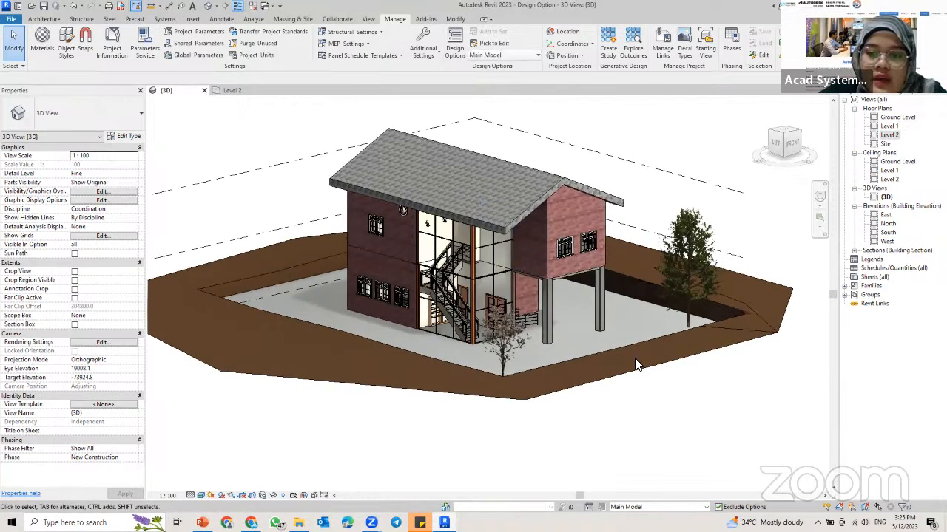
left_click(681, 300)
left_click(503, 348, "ctrl")
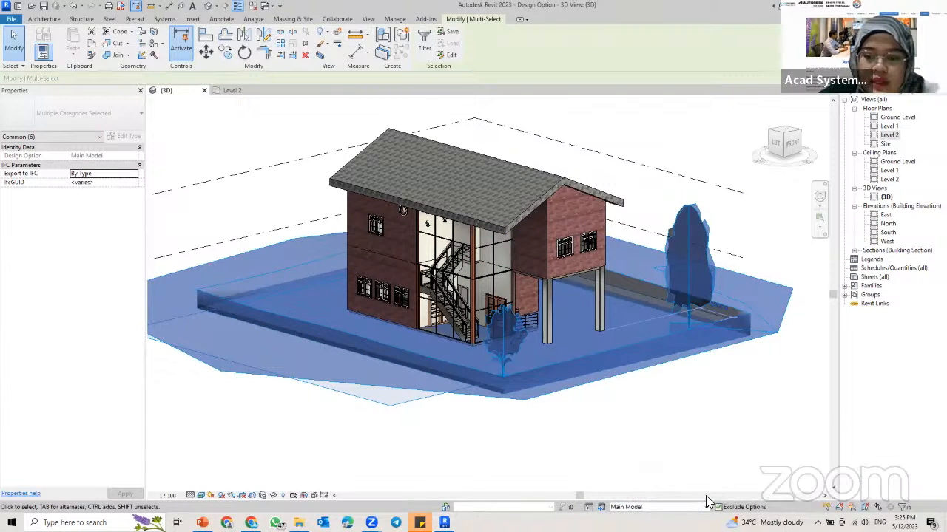
left_click(601, 508)
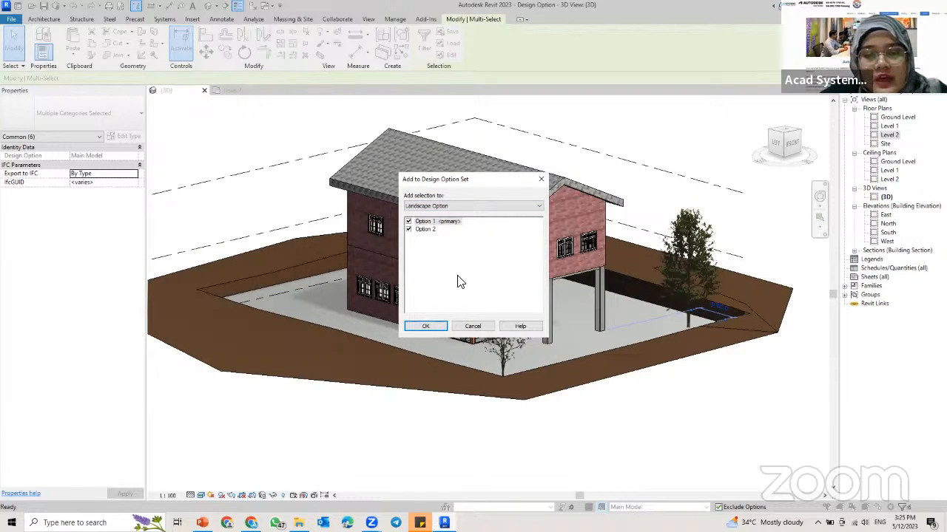
left_click(434, 326)
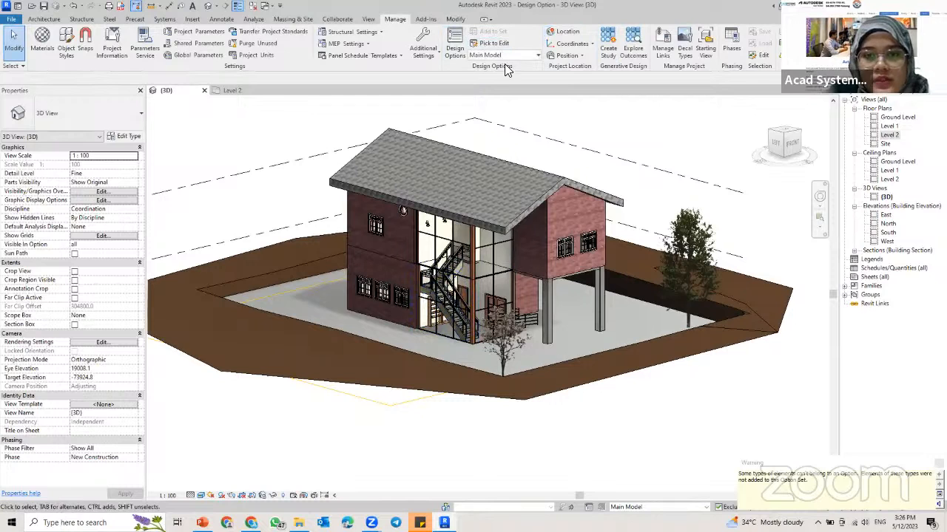
Step: Make Option 1 of the Landscape Option set the active design option and open the Site floor plan
left_click(527, 55)
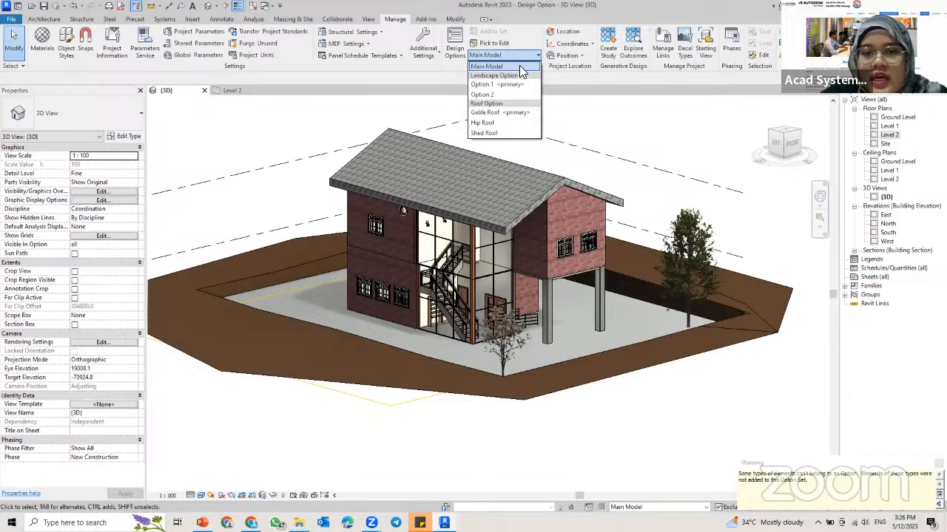
left_click(482, 85)
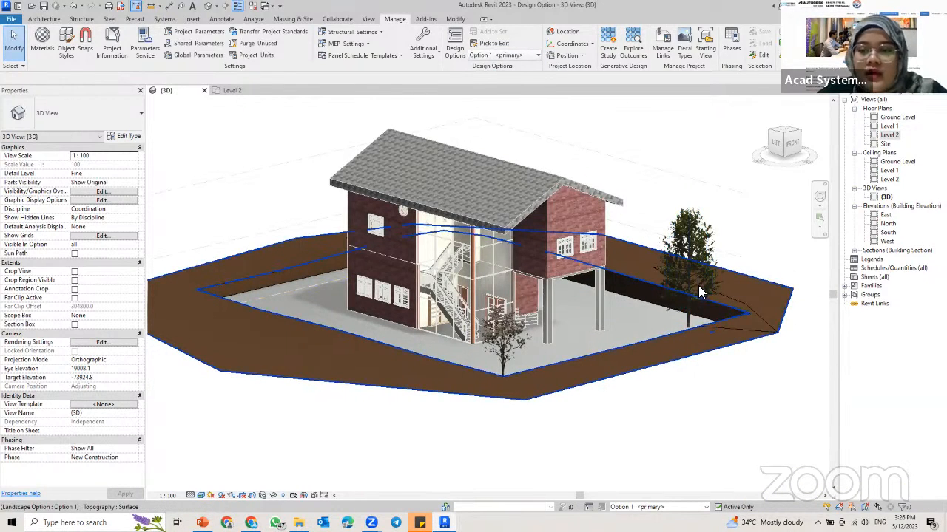
middle_click_drag(717, 273, 666, 290, "shift")
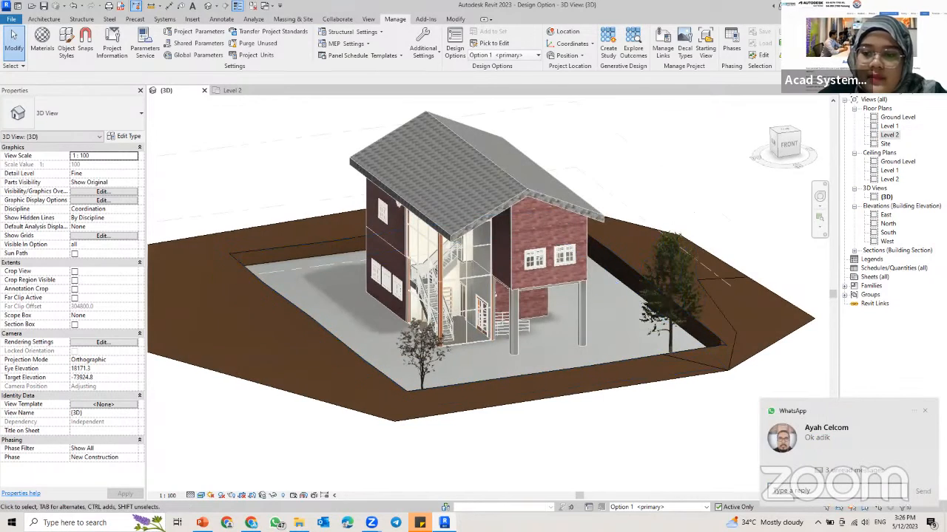
middle_click_drag(656, 339, 699, 274, "shift")
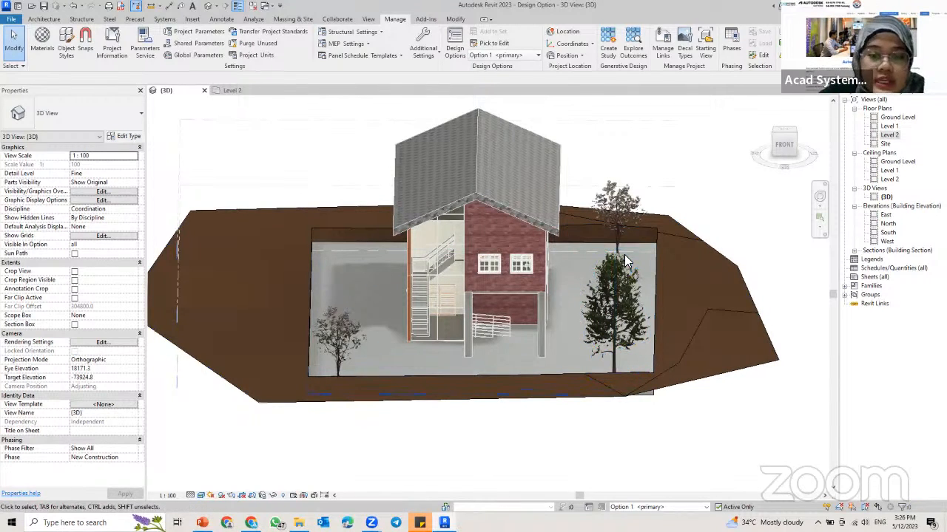
left_click(293, 19)
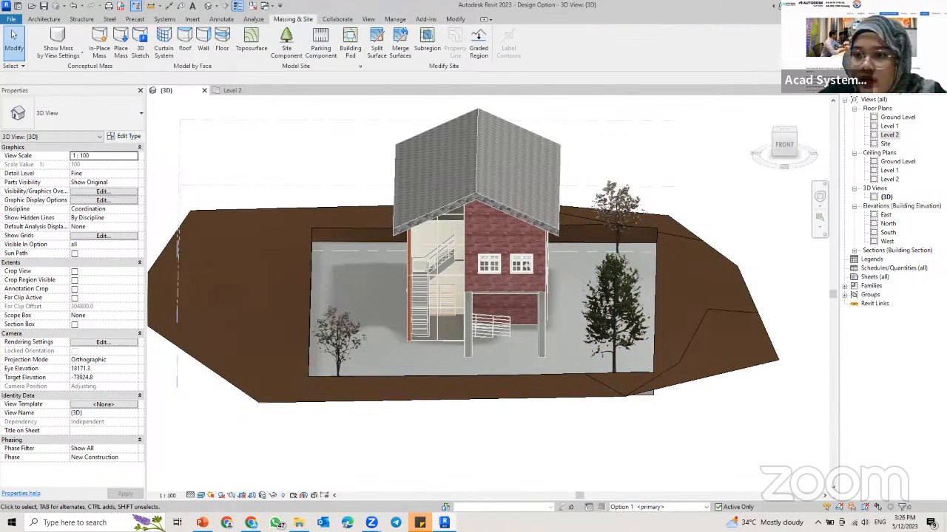
double_click(885, 143)
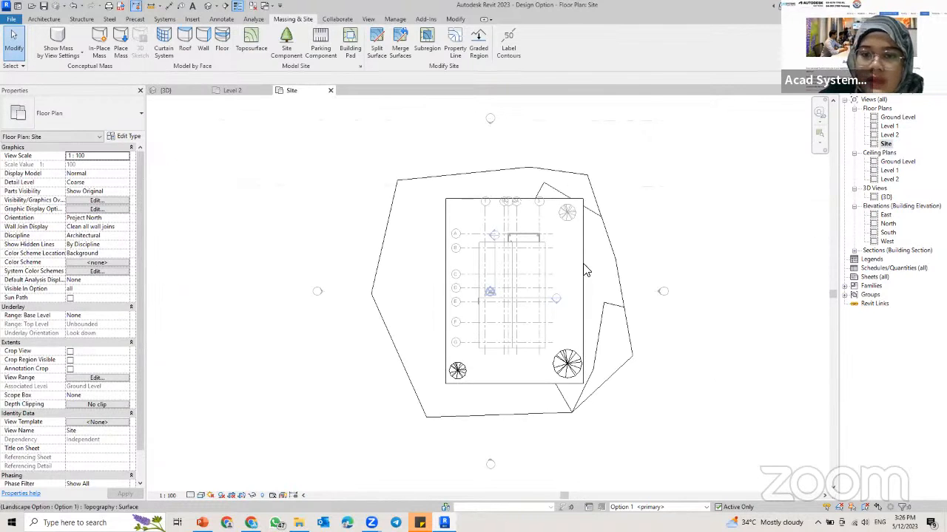
middle_click_drag(559, 237, 542, 227)
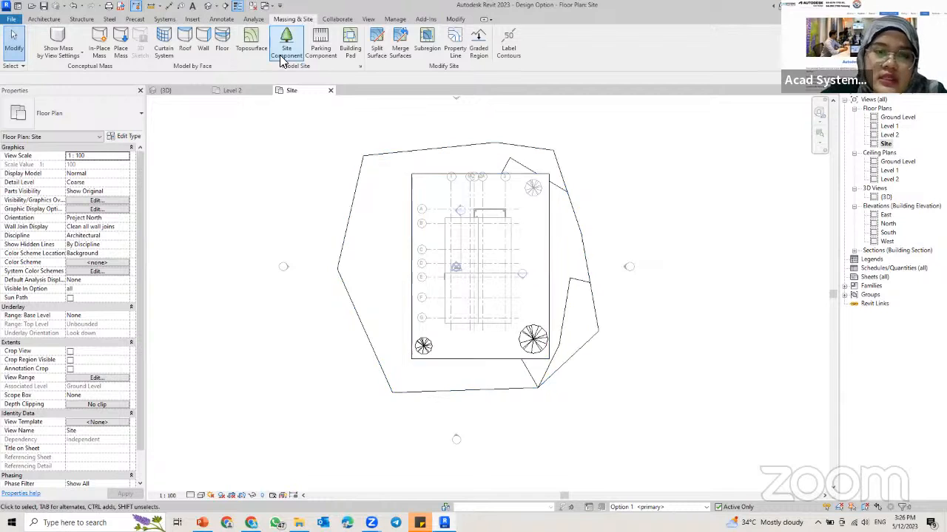
Step: Place Red Ash - 7.6 Meters trees as site components around the southwest and northeast corners of the rectangular pad
left_click(286, 50)
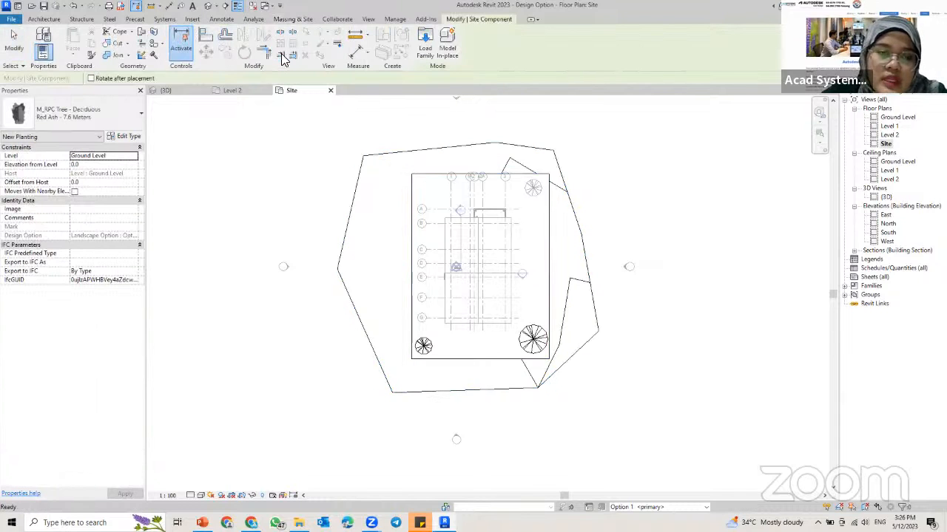
left_click(400, 352)
left_click(424, 368)
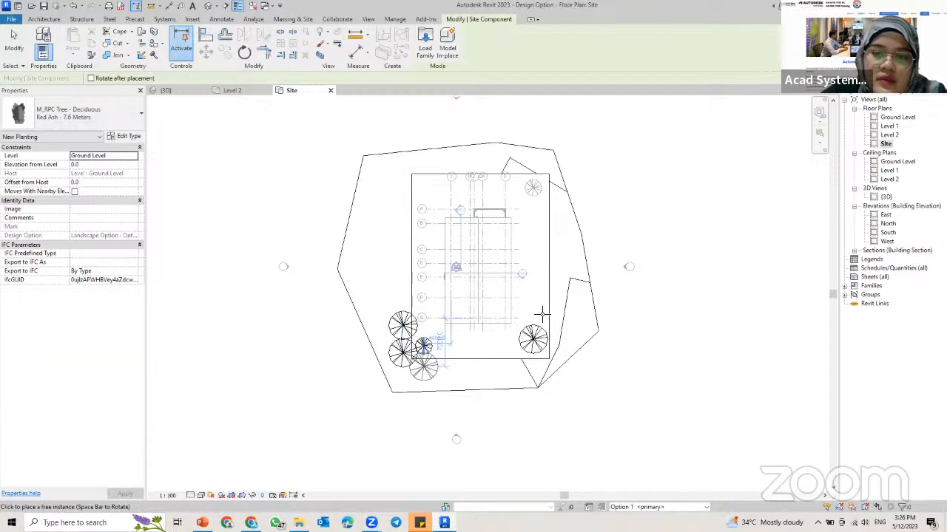
left_click(553, 176)
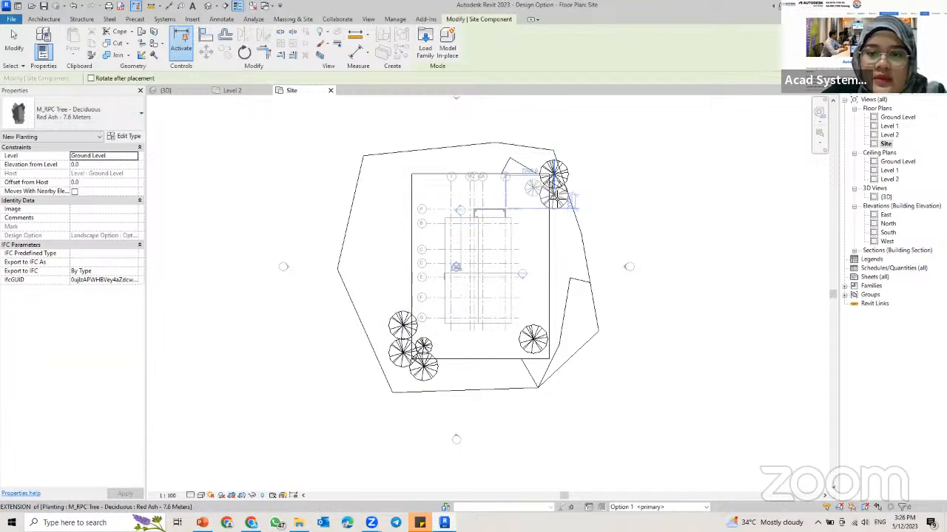
left_click(555, 194)
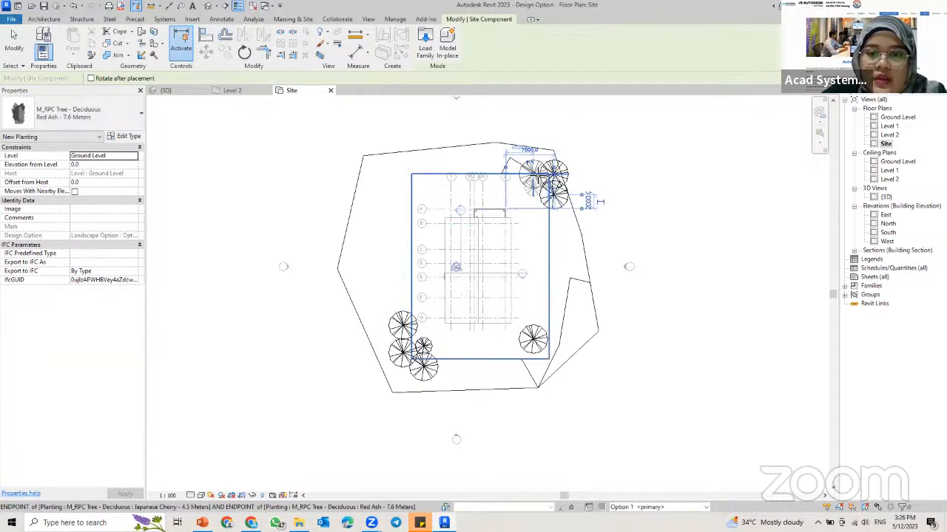
Step: Change the site component type to M_RPC Tree - Deciduous, Golden Chain - 5.5 Meters
left_click(6, 111)
left_click(924, 416)
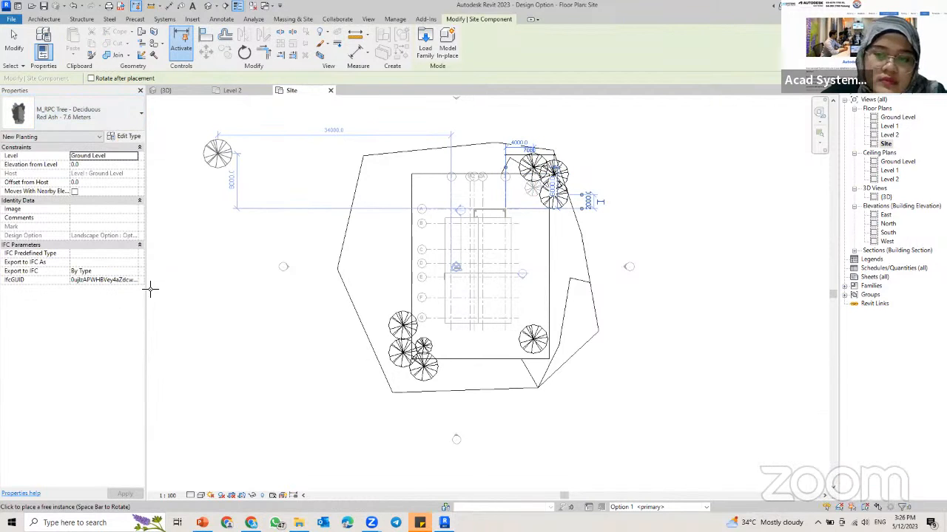
left_click(74, 112)
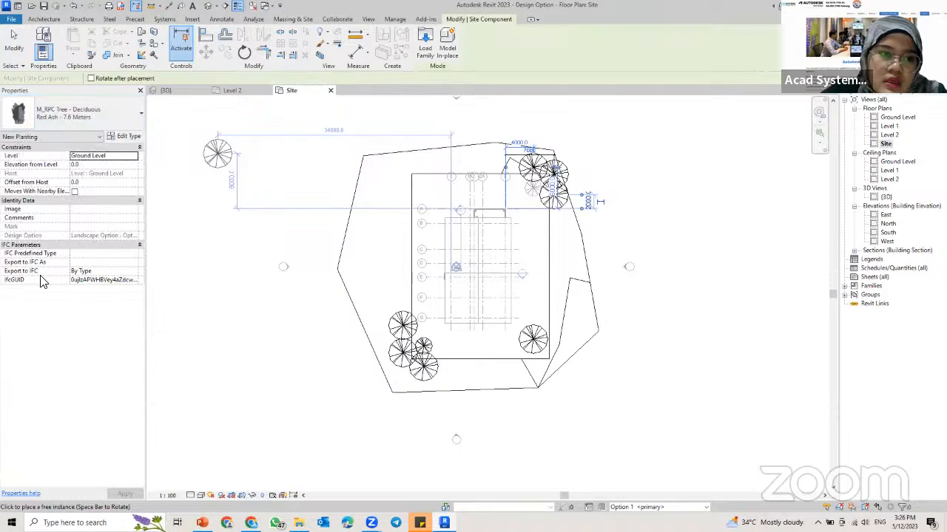
left_click(89, 115)
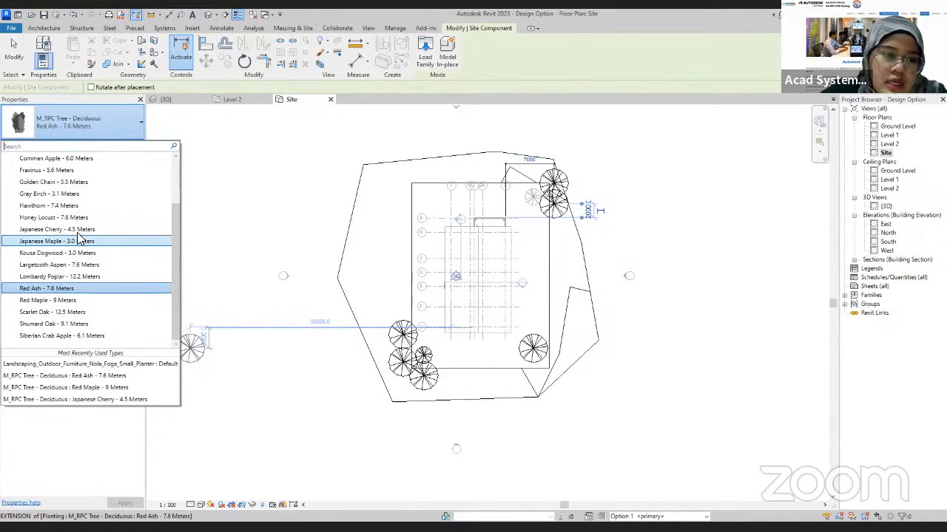
left_click(53, 217)
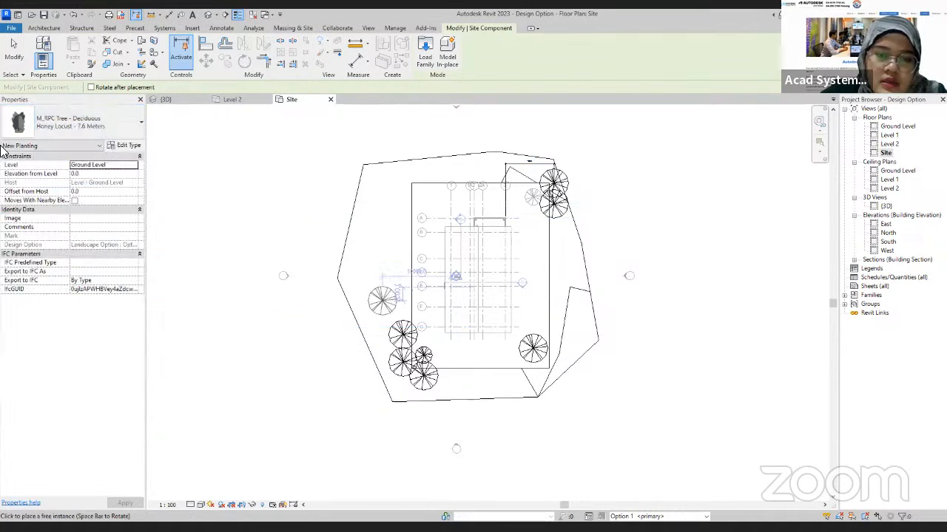
left_click(65, 132)
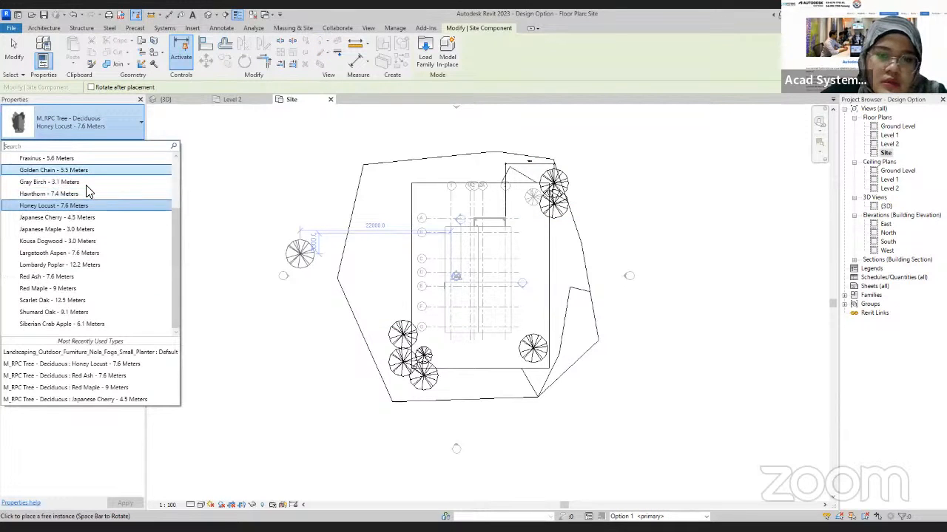
left_click(87, 171)
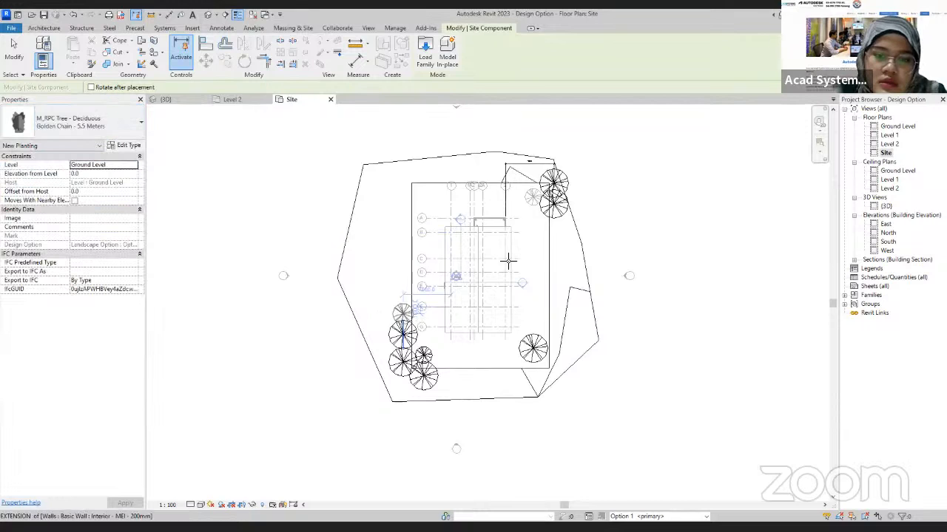
Step: Place Golden Chain trees around the pad's northwest corner and beside the two Red Ash clusters, and return to the 3D view
middle_click_drag(509, 260, 478, 317)
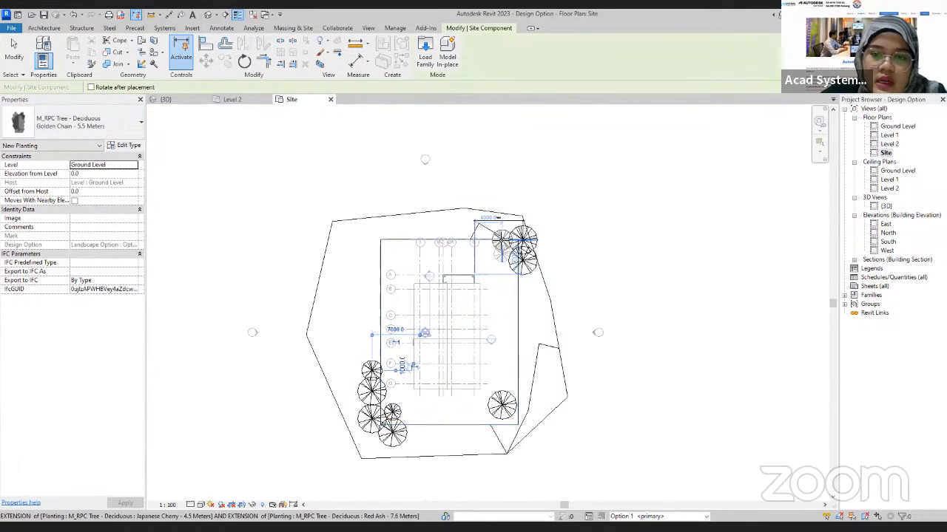
left_click(371, 239)
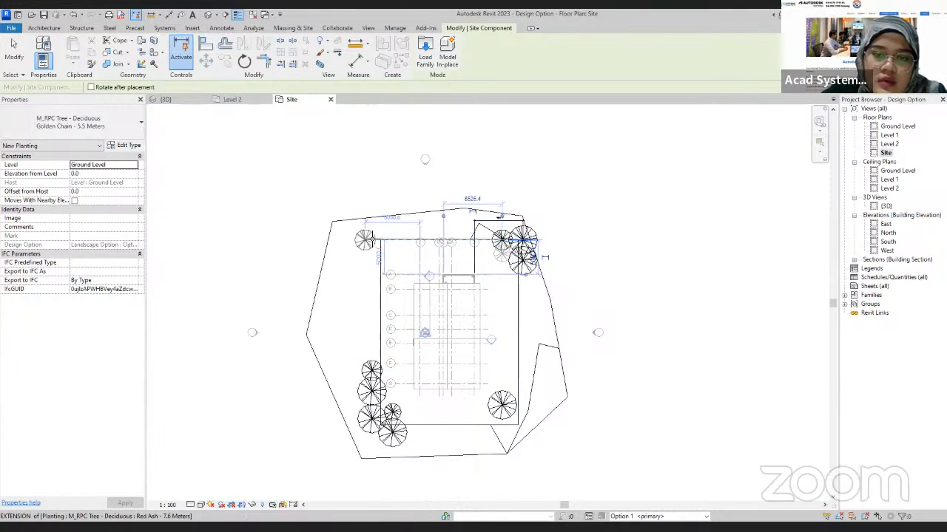
left_click(359, 239)
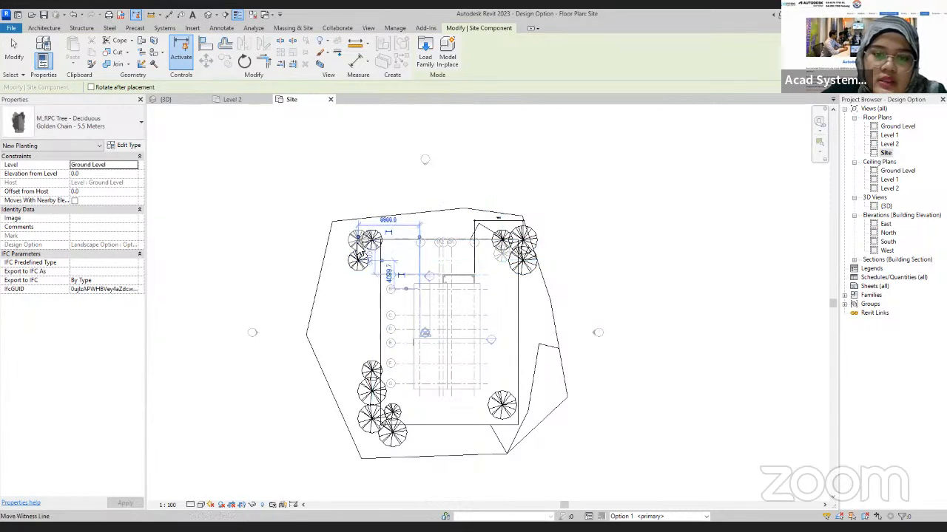
left_click(359, 261)
left_click(372, 261)
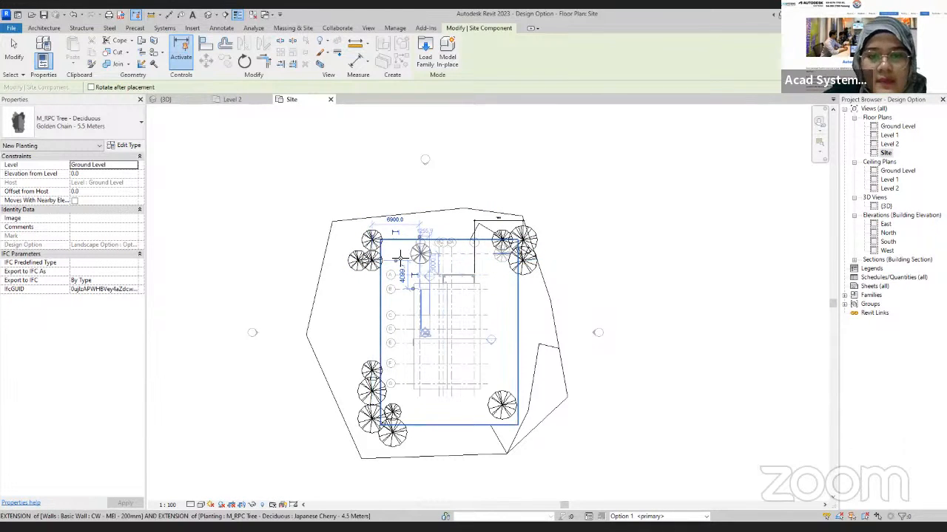
key("Escape")
left_click(164, 99)
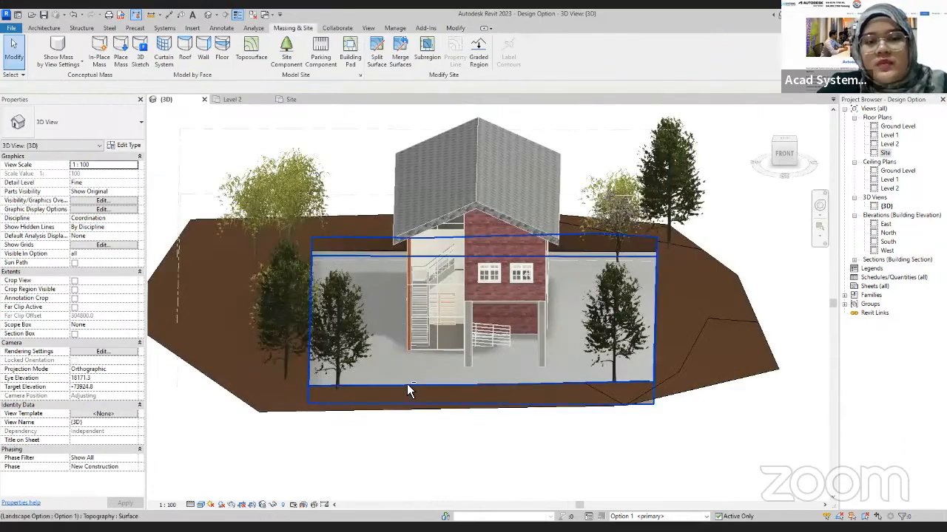
Step: Make Option 2 of the Landscape Option set the active design option in the 3D view
middle_click_drag(407, 387, 374, 326, "shift")
middle_click_drag(434, 355, 388, 345, "shift")
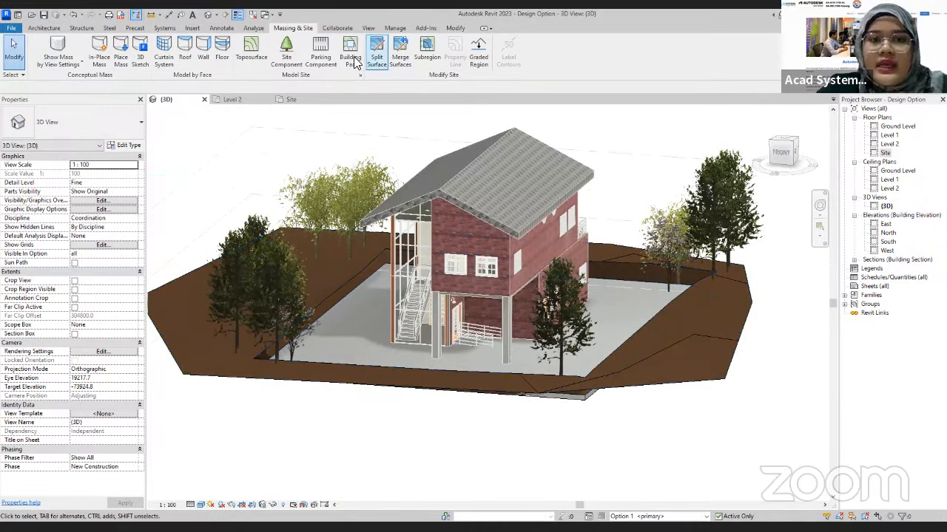
left_click(395, 28)
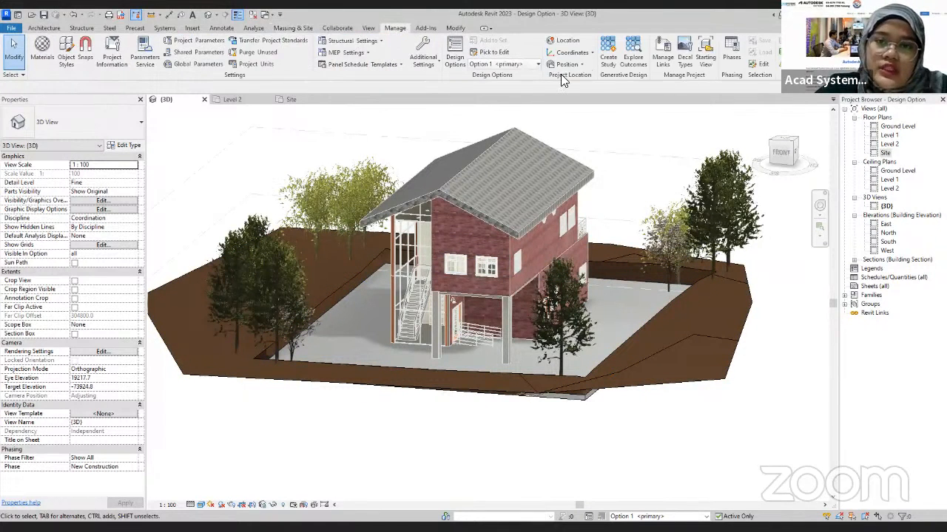
left_click(525, 65)
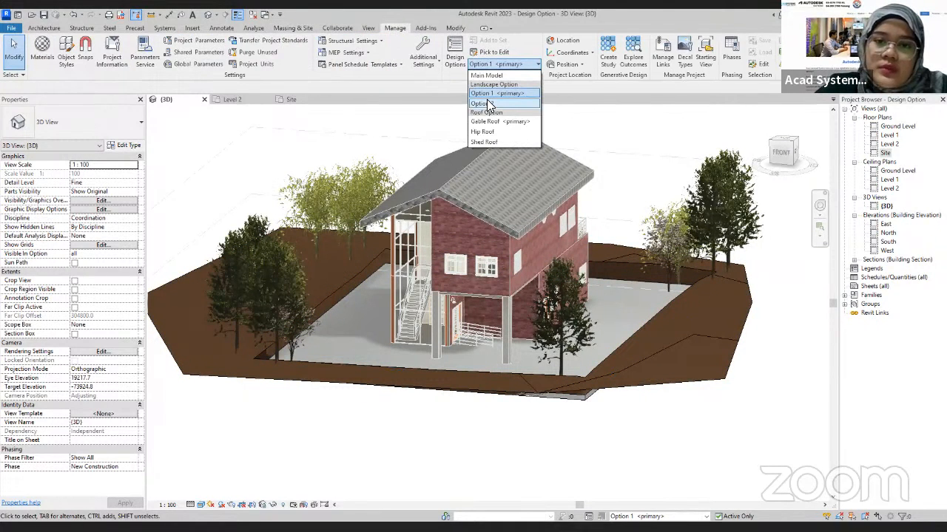
left_click(488, 104)
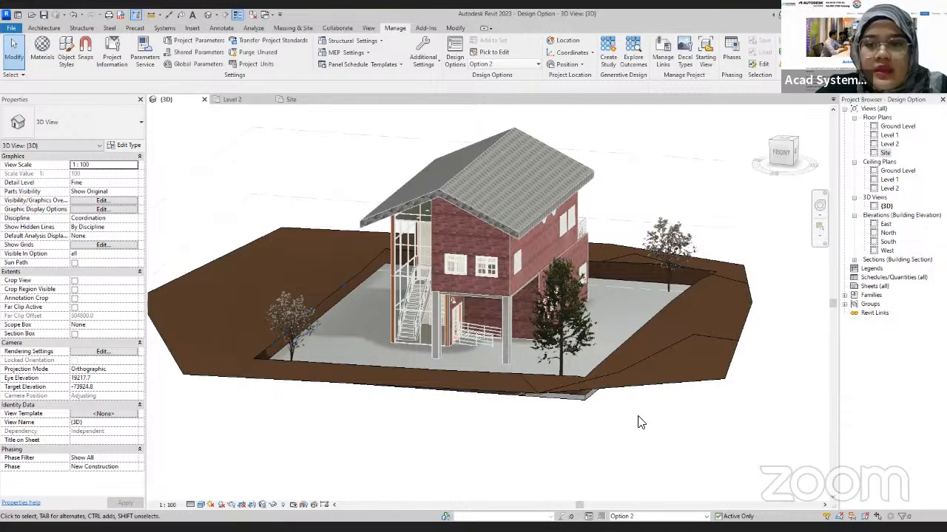
Step: Delete the copied trees and the terrain with its pad from Option 2, leaving only the house
left_click_drag(641, 446, 576, 367)
key("Delete")
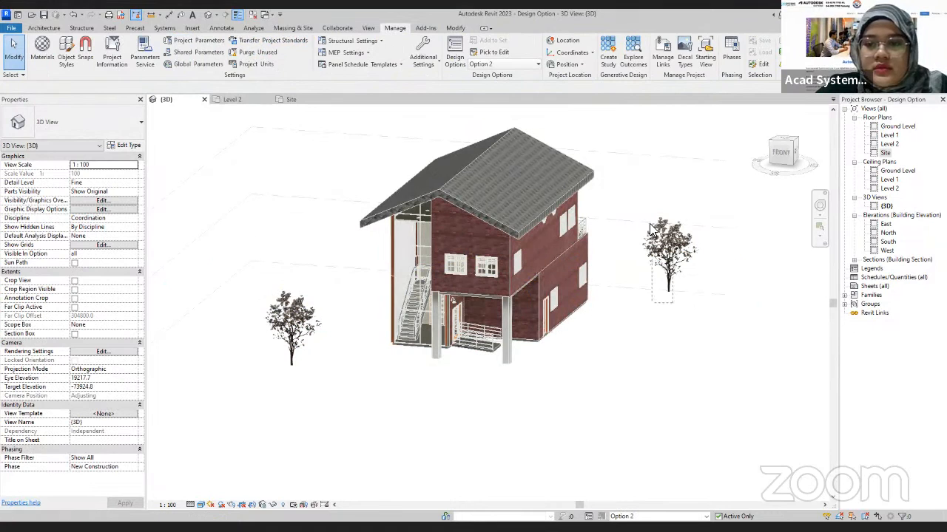
left_click_drag(321, 385, 241, 264)
key("Delete")
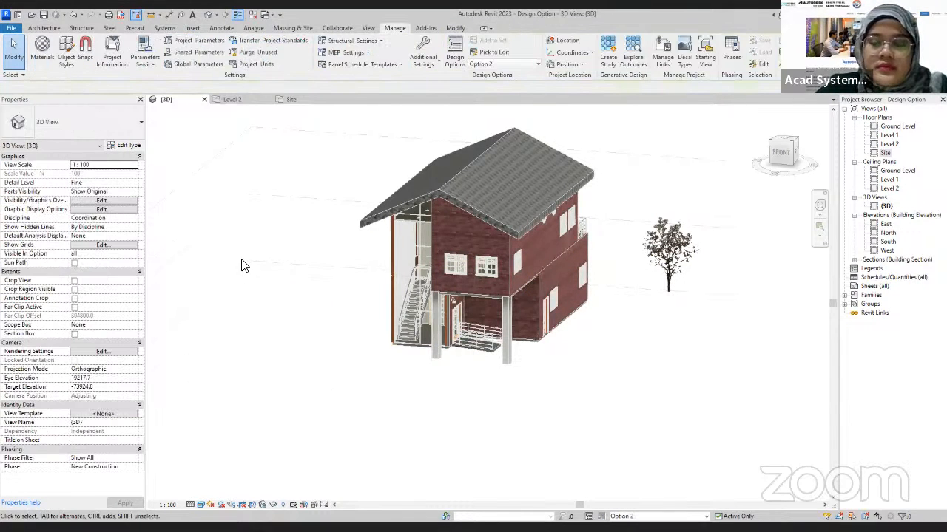
middle_click_drag(196, 371, 325, 233, "shift")
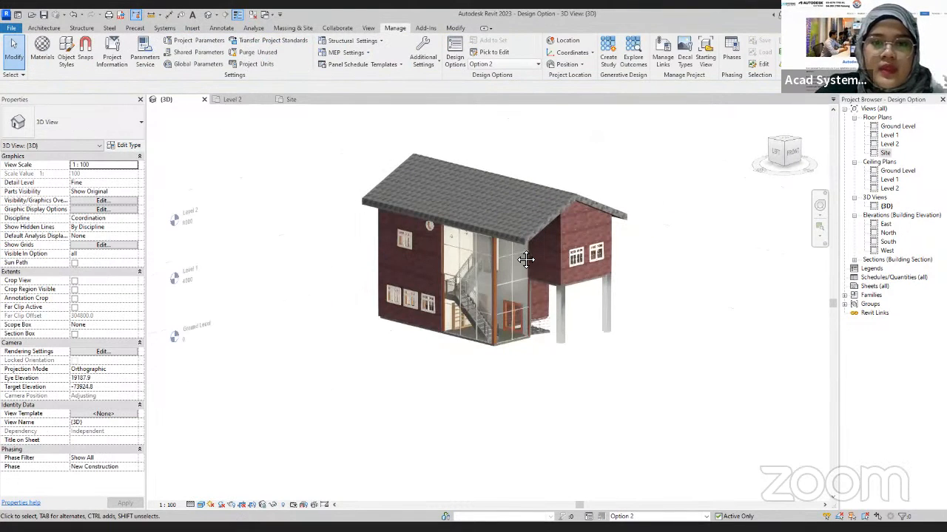
middle_click_drag(525, 259, 495, 313)
Step: Switch to the Main Model to view the primary landscape, and return to editing Option 2 of the Landscape Option set
left_click(507, 65)
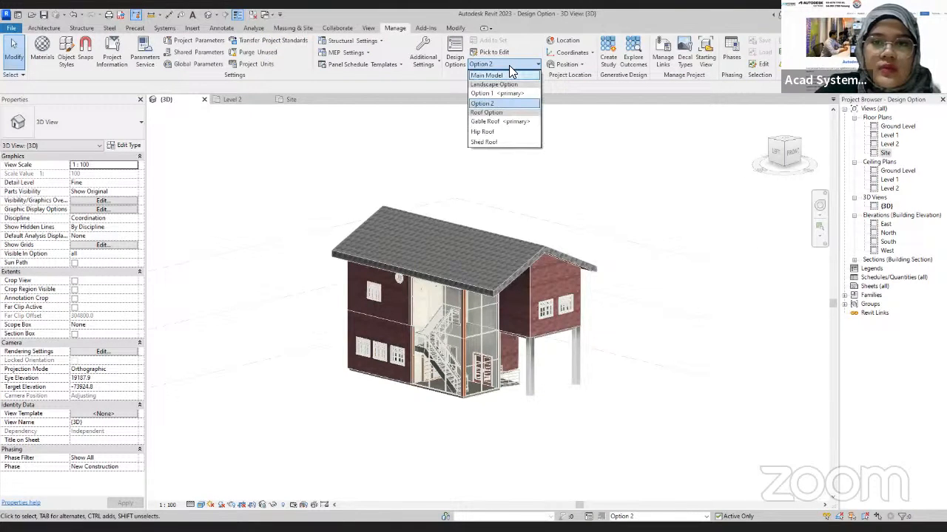
left_click(507, 74)
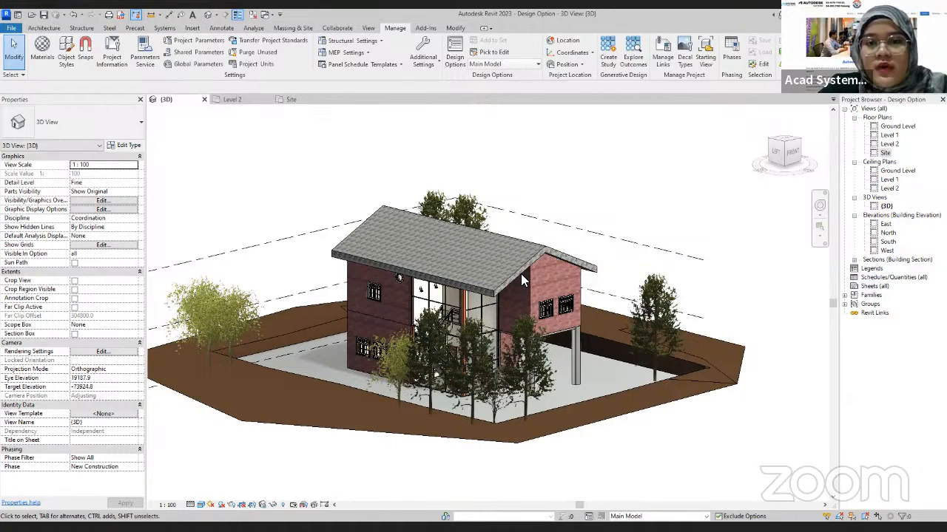
left_click(510, 64)
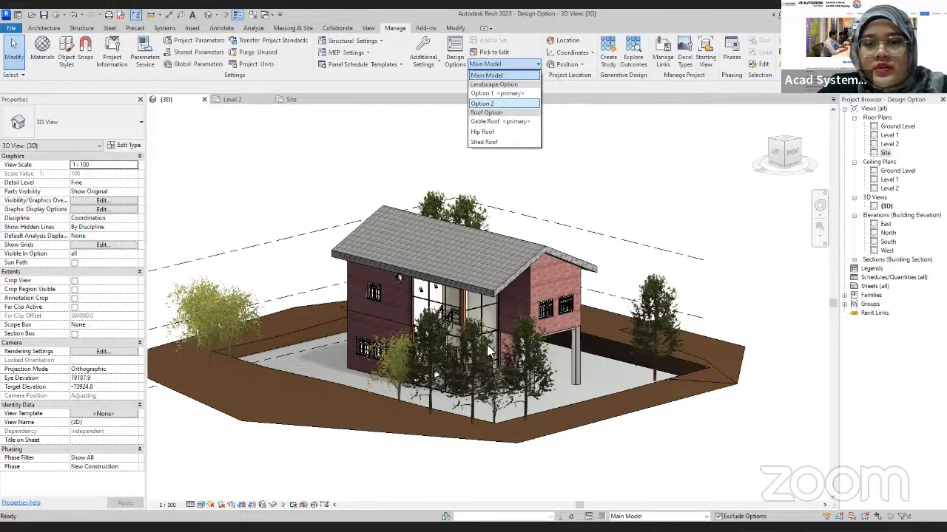
left_click(499, 104)
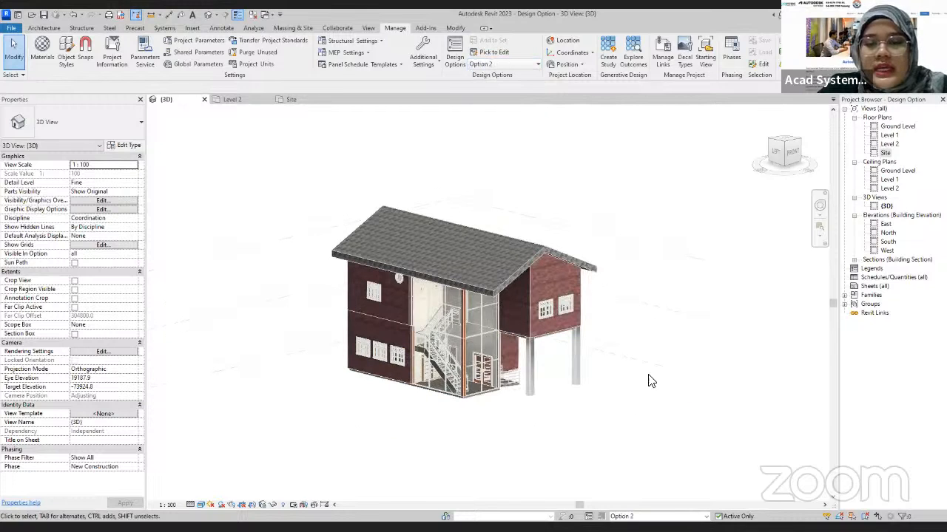
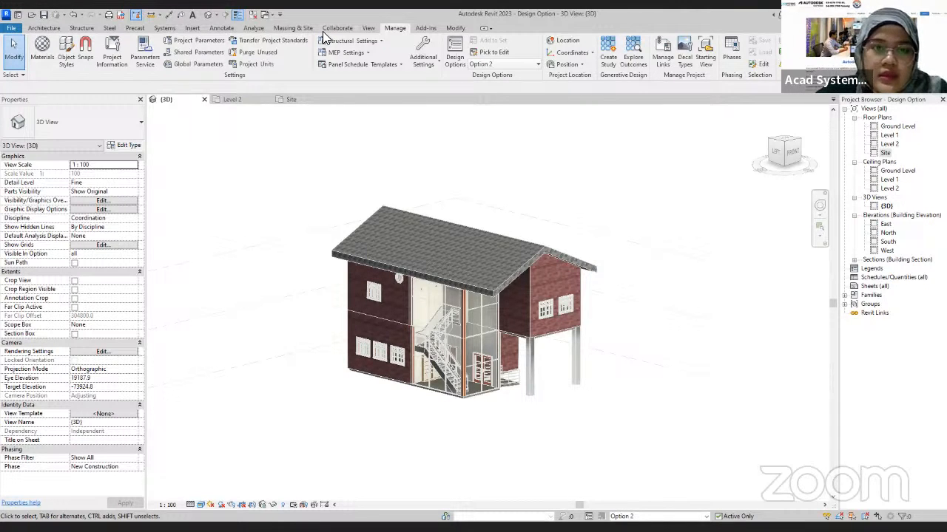
Step: Switch to Chrome and open the acadsystems.com website
key("alt+Tab")
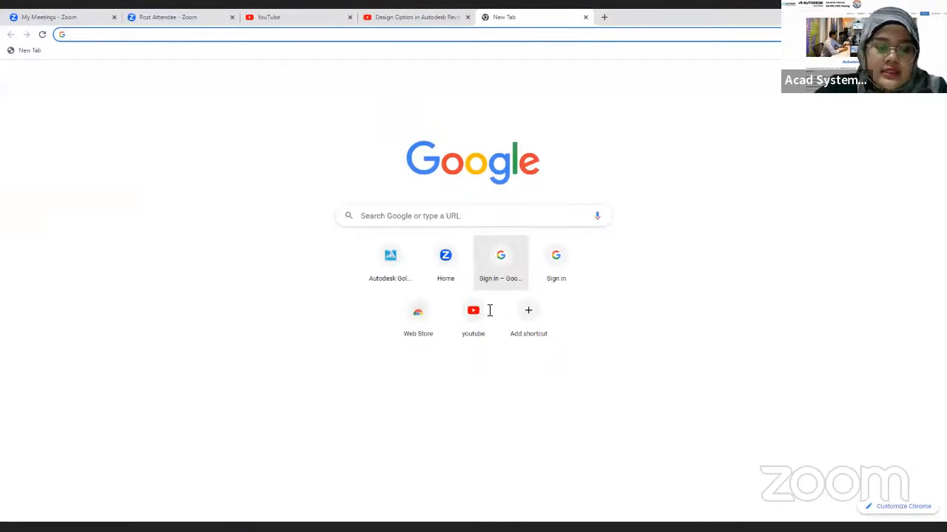
type("acad ")
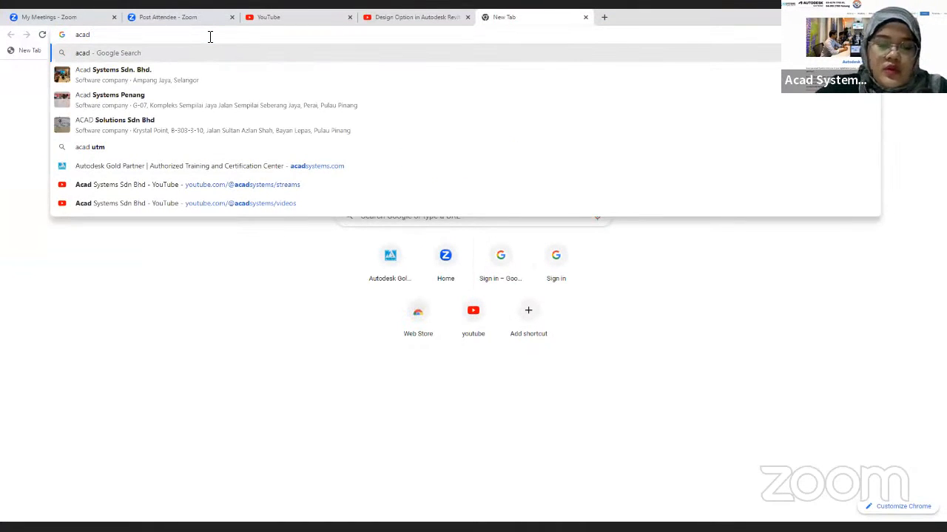
type("sys")
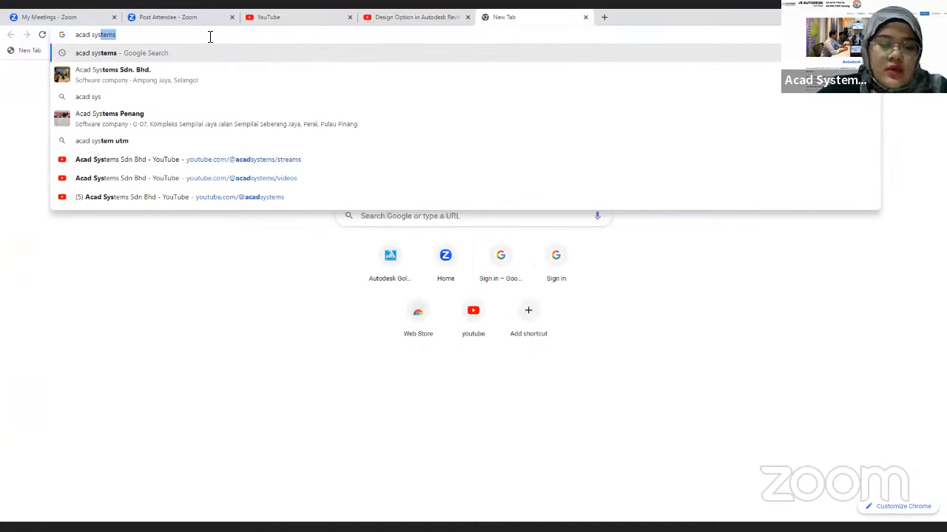
type("tems")
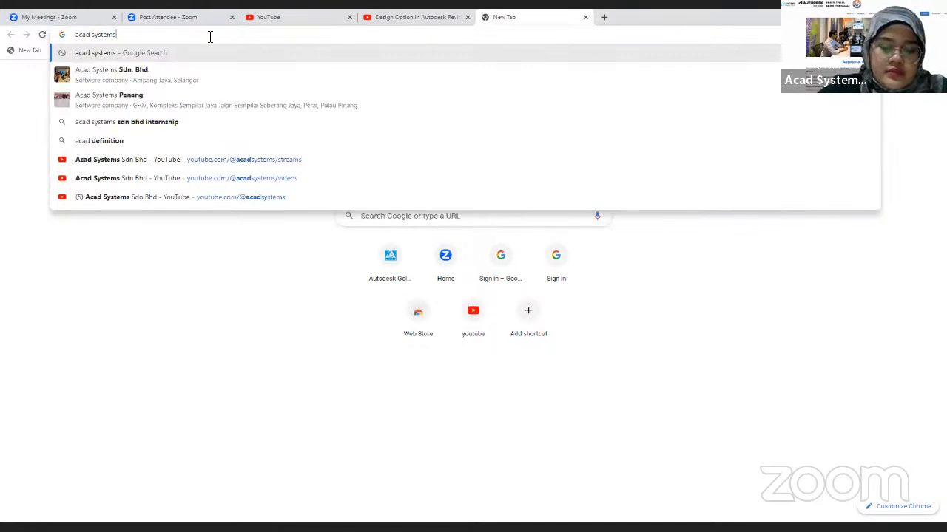
type(".com")
key("Return")
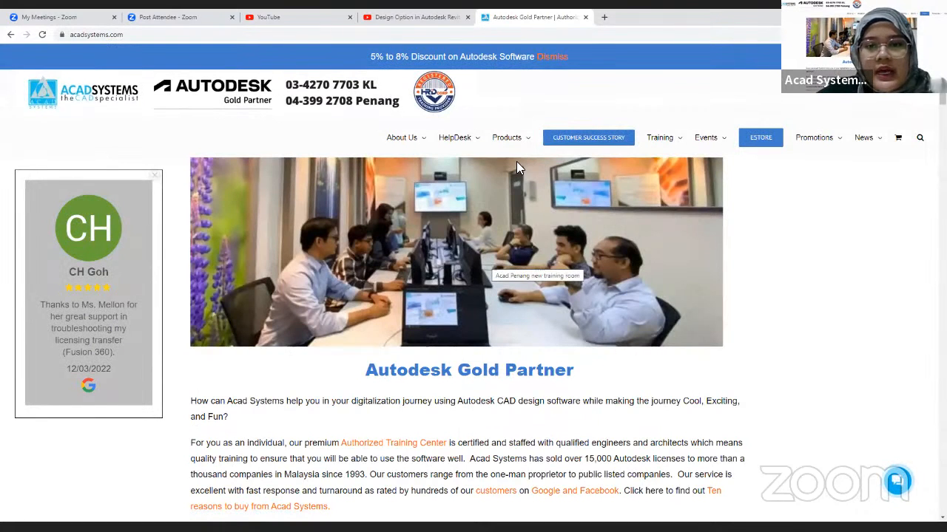
Step: Look through the homepage's promotions and its list of free online Autodesk courses and lessons
mouse_move(517, 150)
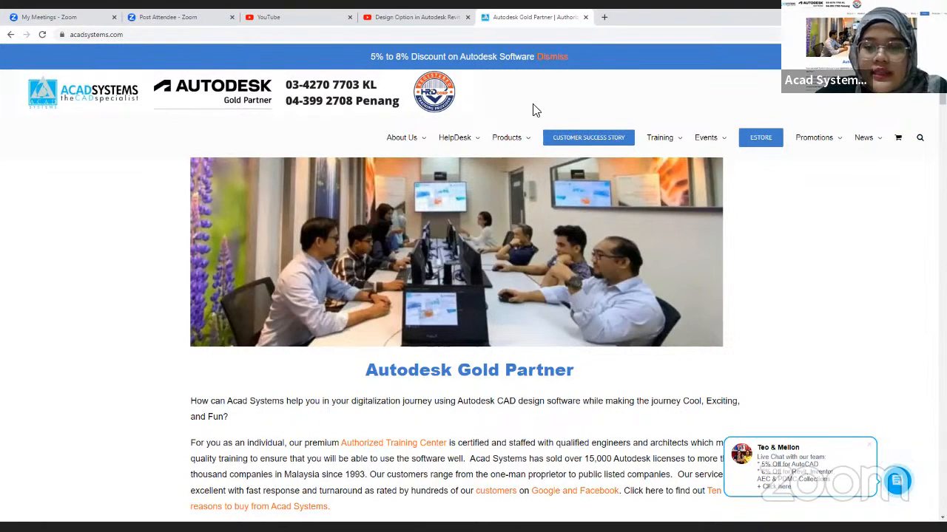
scroll(519, 277, "down", 5)
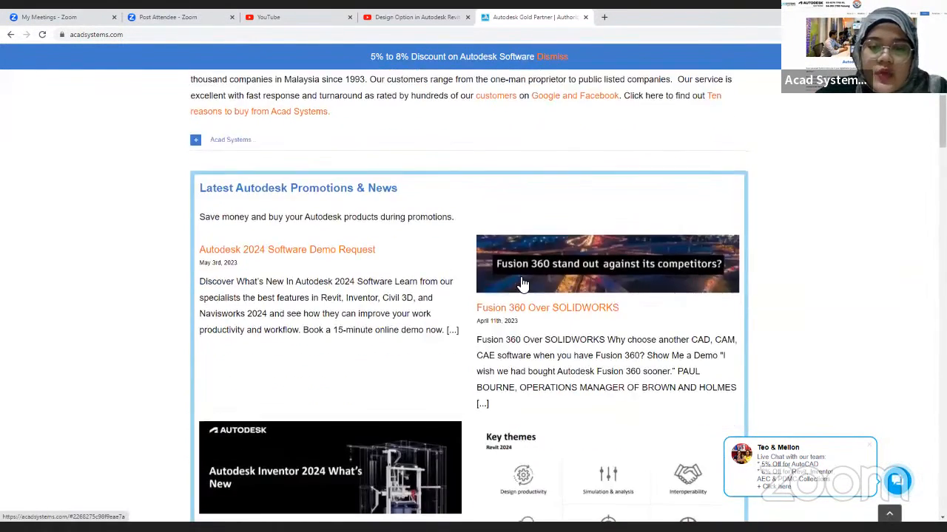
scroll(522, 283, "down", 15)
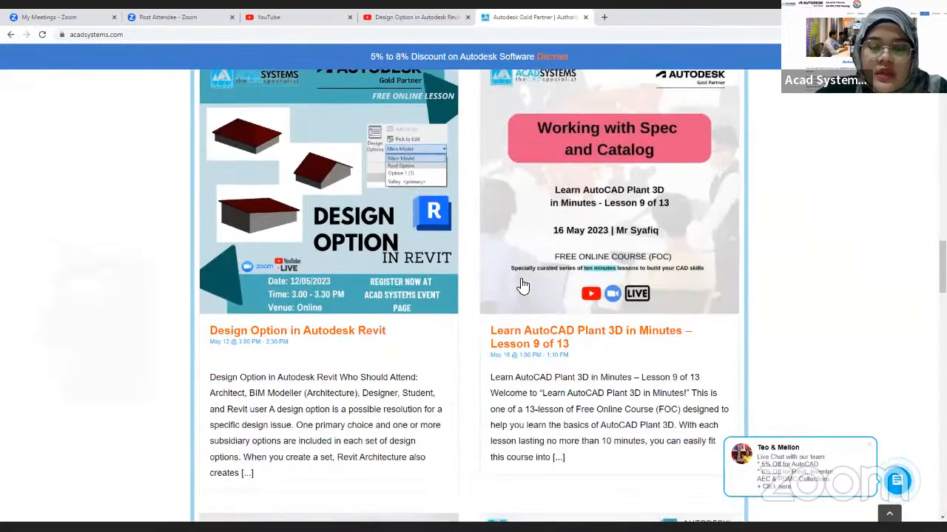
scroll(560, 271, "up", 2)
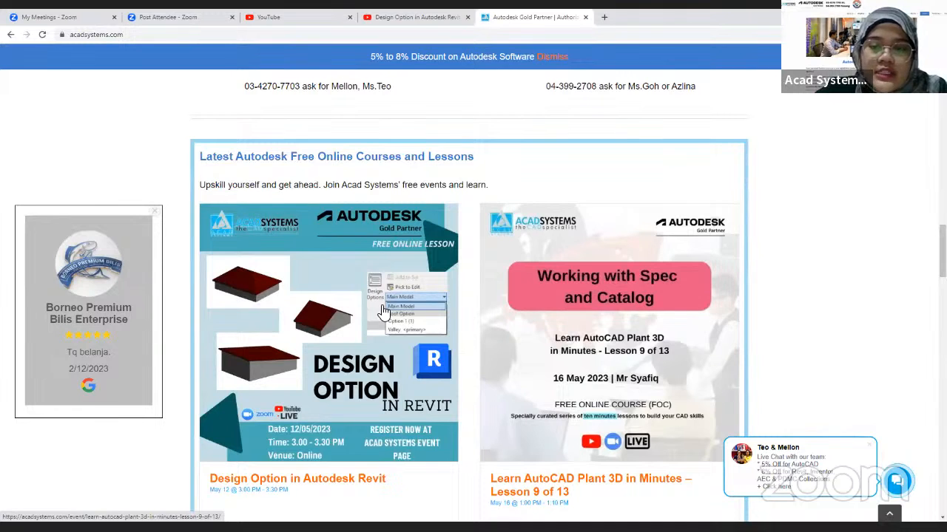
scroll(605, 337, "down", 1)
scroll(548, 314, "down", 2)
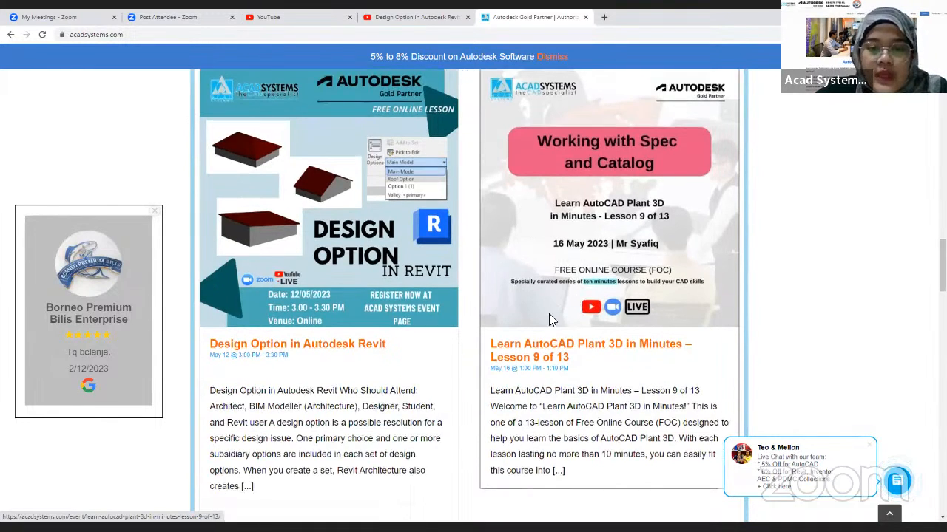
scroll(550, 316, "down", 3)
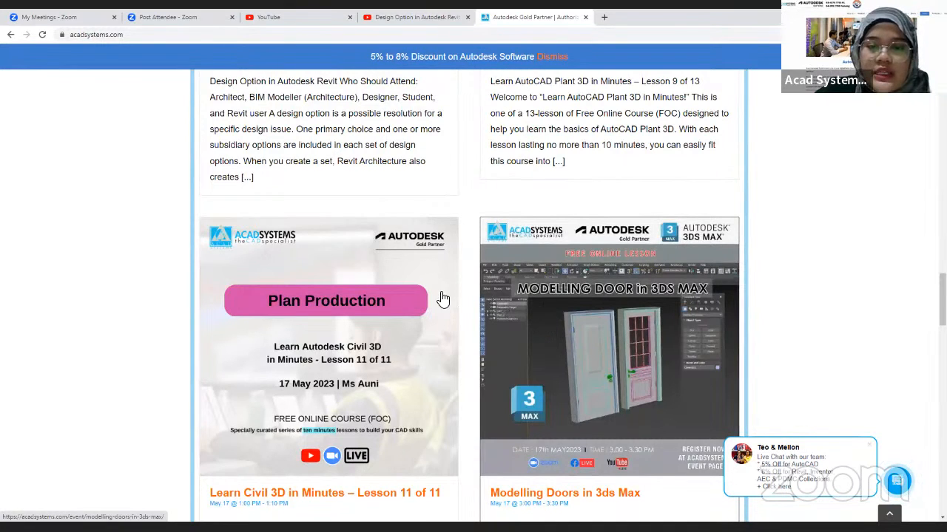
Step: Open the Modelling Doors in 3ds Max event and read its date, RSVP and joining details down to the page end
left_click(565, 311)
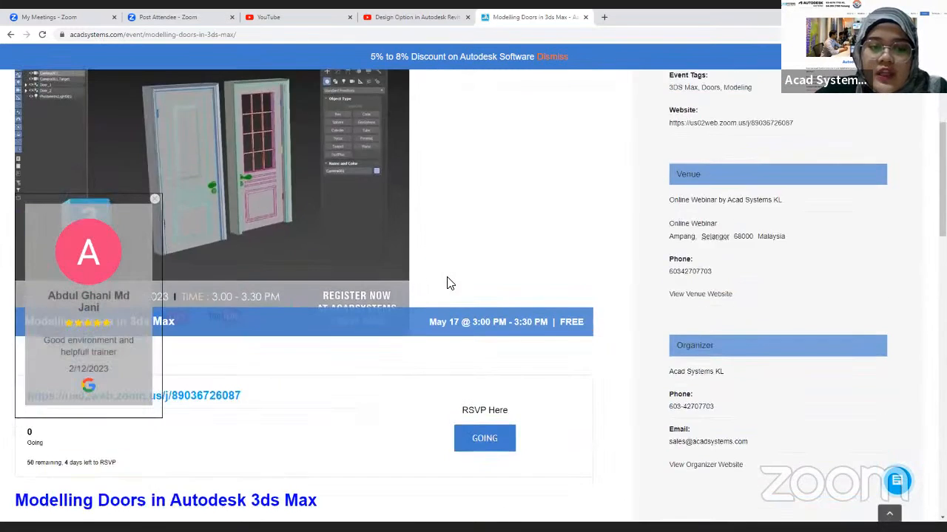
scroll(448, 283, "down", 3)
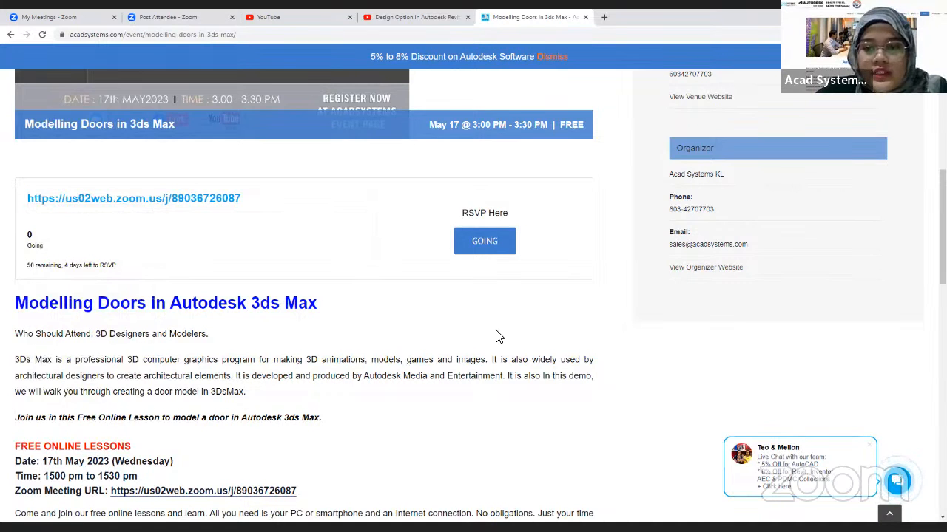
scroll(592, 328, "down", 3)
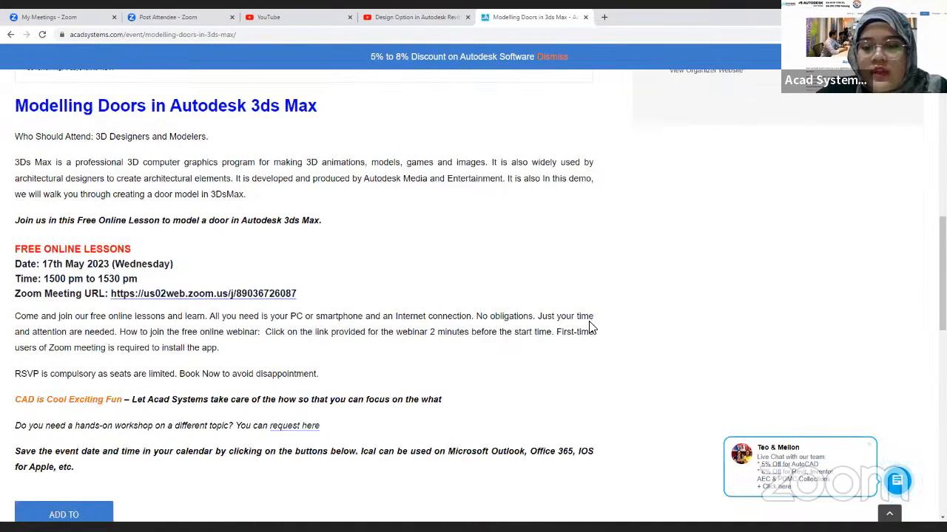
scroll(747, 400, "down", 5)
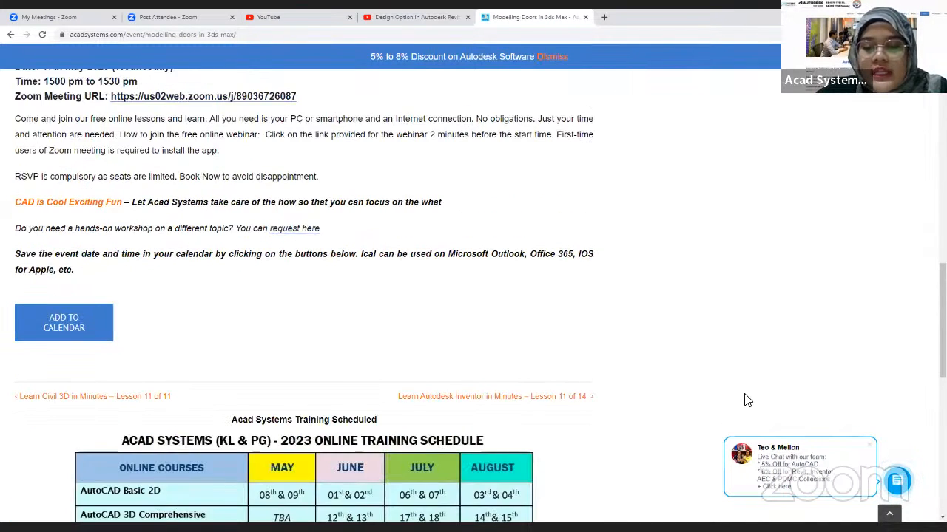
scroll(747, 400, "down", 3)
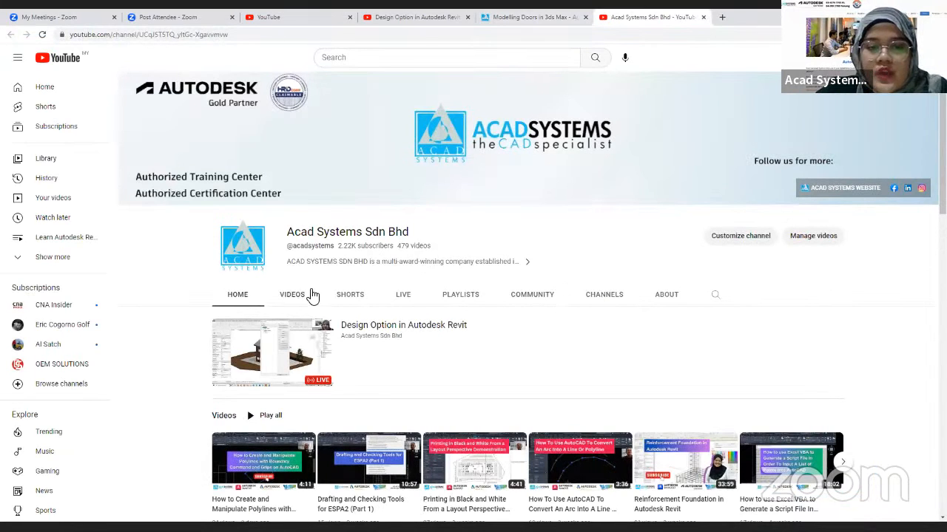
Step: Browse the latest uploaded videos on the Acad Systems YouTube channel
left_click(300, 297)
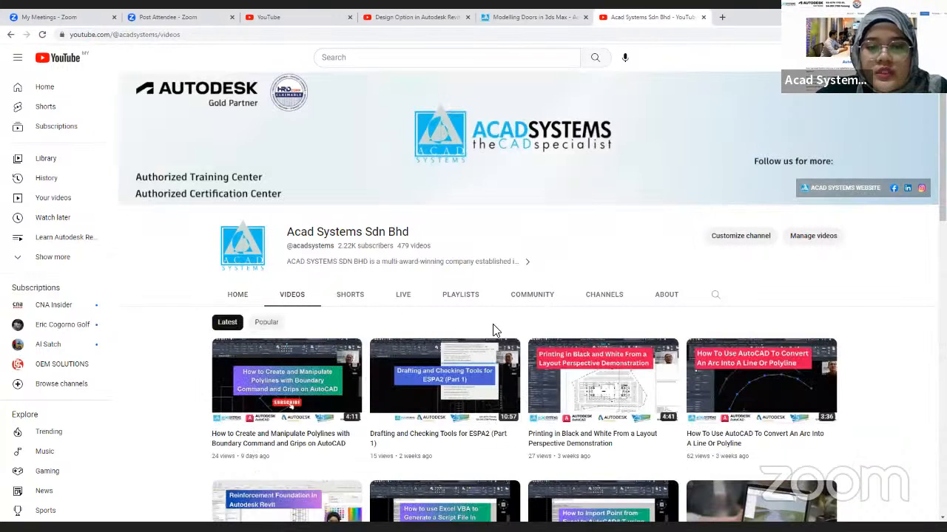
scroll(648, 322, "down", 6)
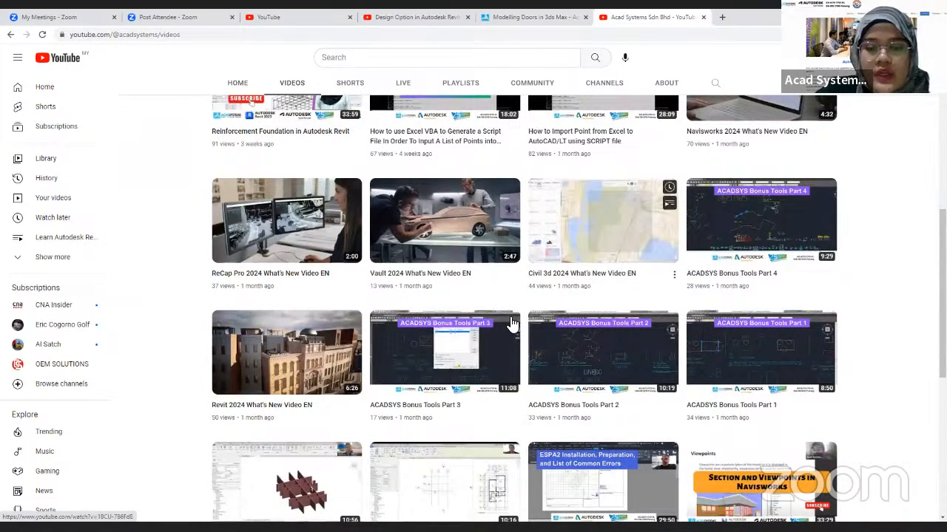
scroll(446, 333, "down", 3)
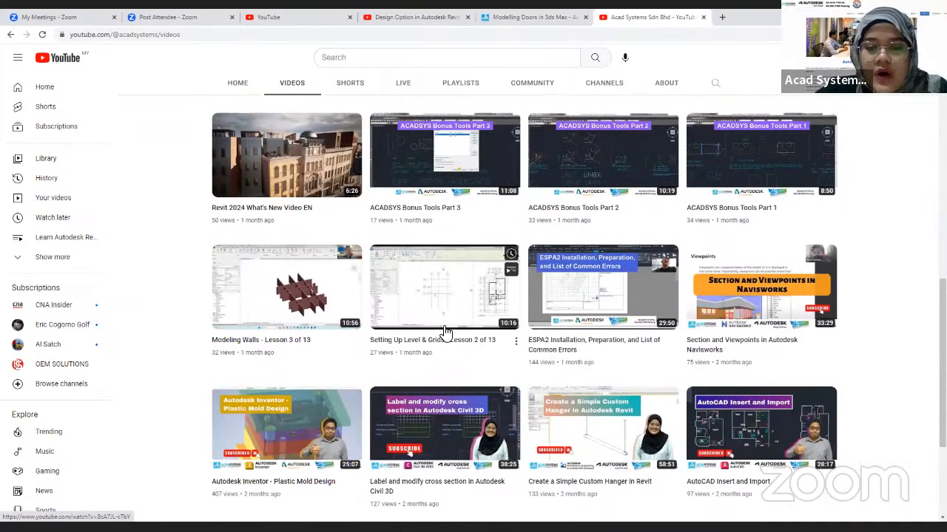
scroll(446, 333, "down", 2)
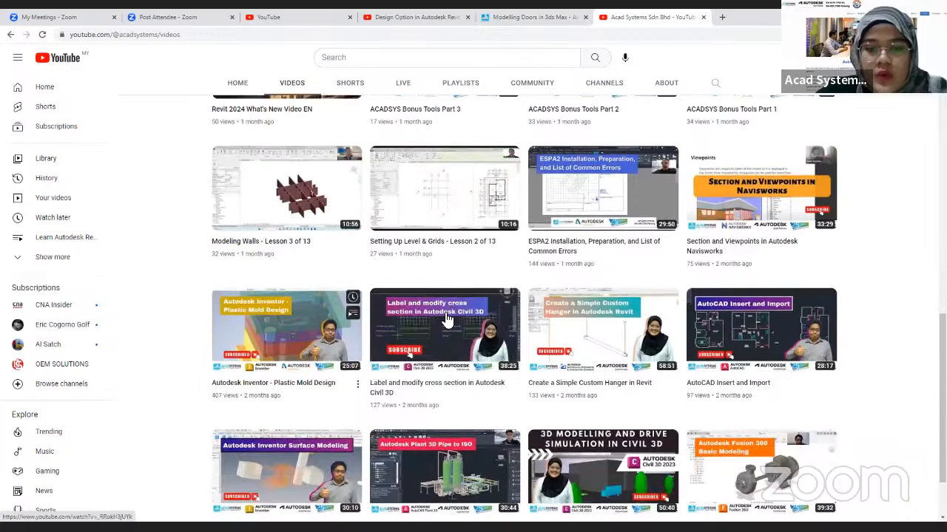
scroll(446, 318, "up", 12)
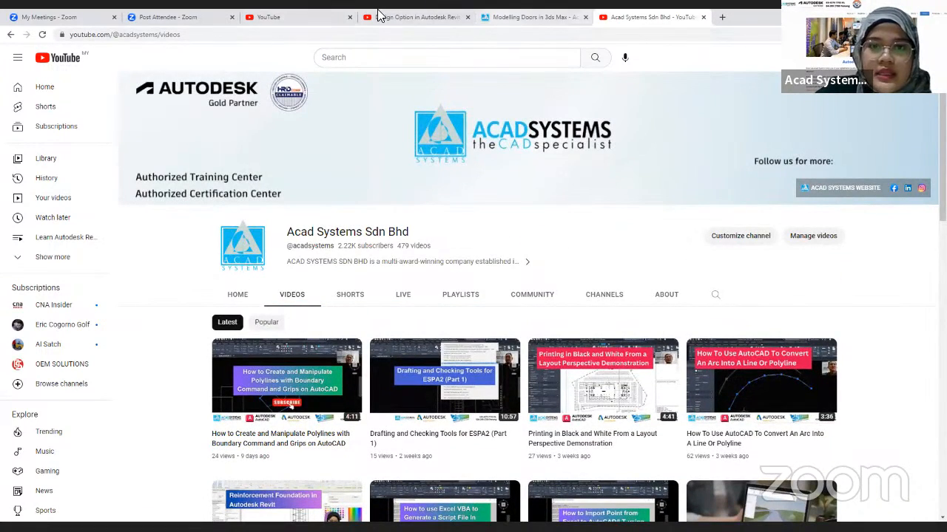
Step: Return to the 3ds Max event page and review the 2023 online training schedule and the site's event and training links
left_click(490, 16)
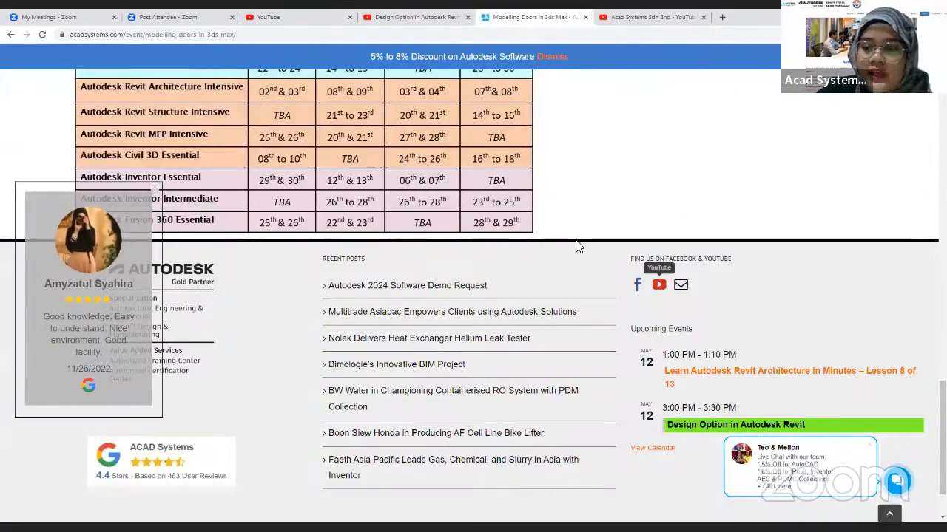
scroll(578, 247, "up", 2)
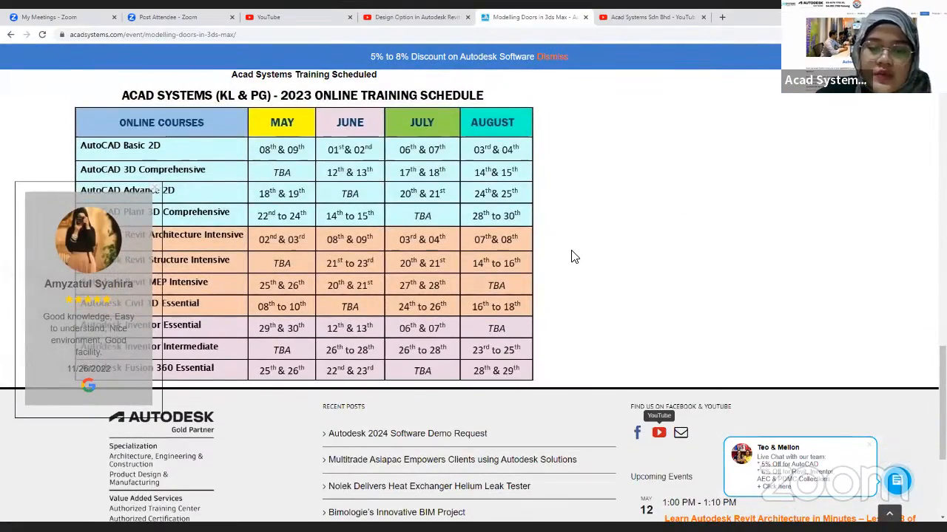
scroll(569, 258, "up", 15)
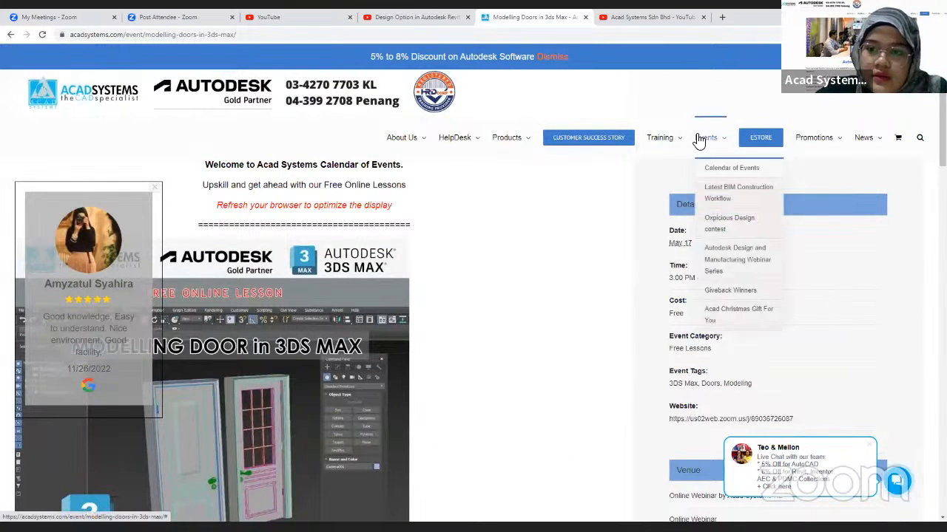
mouse_move(679, 141)
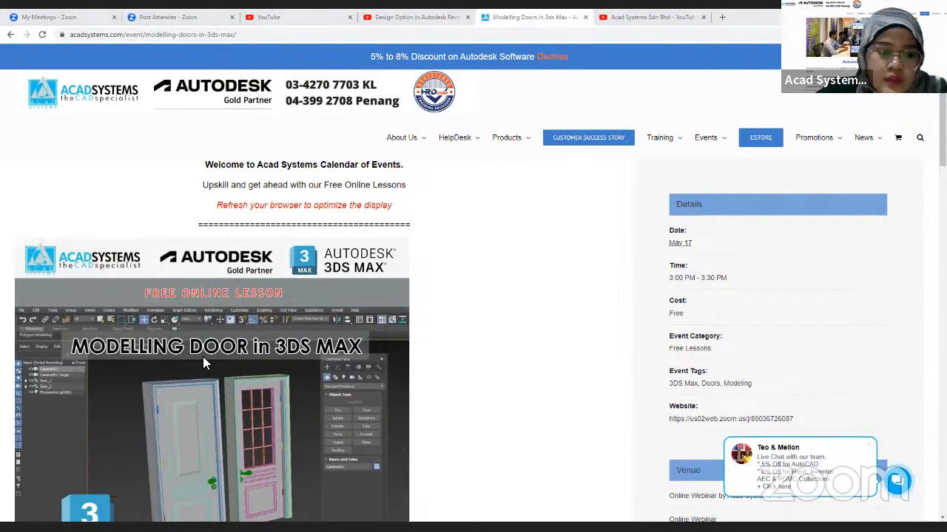
Step: Switch to the Design Option presentation in PowerPoint and start the slide show from the Thank You slide
key("alt+Tab")
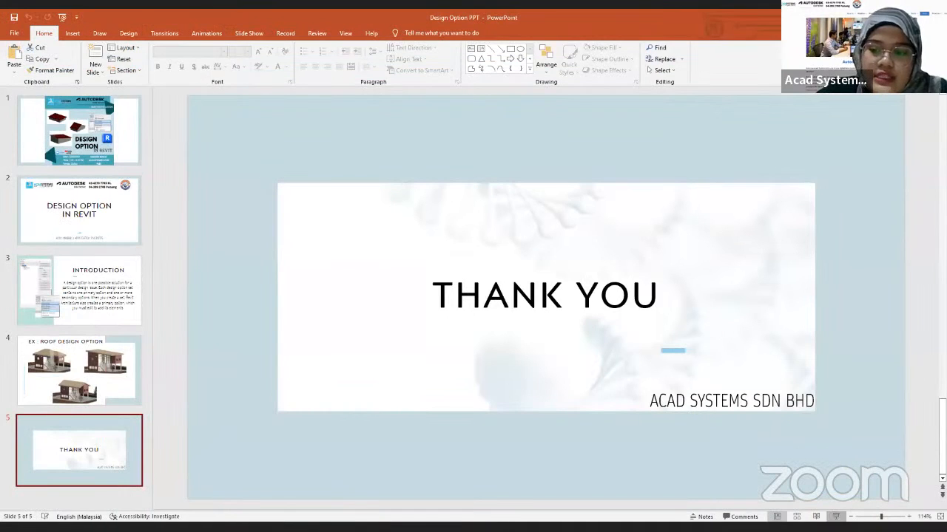
key("shift+F5")
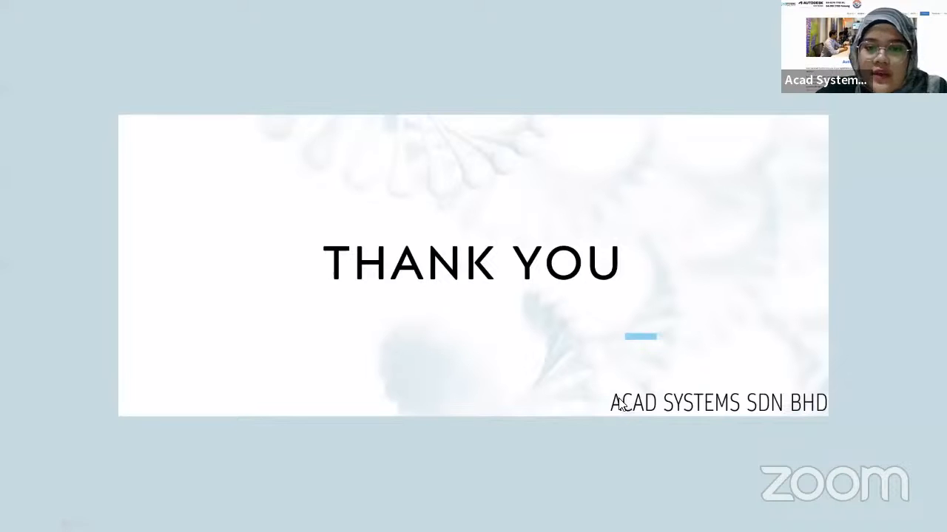